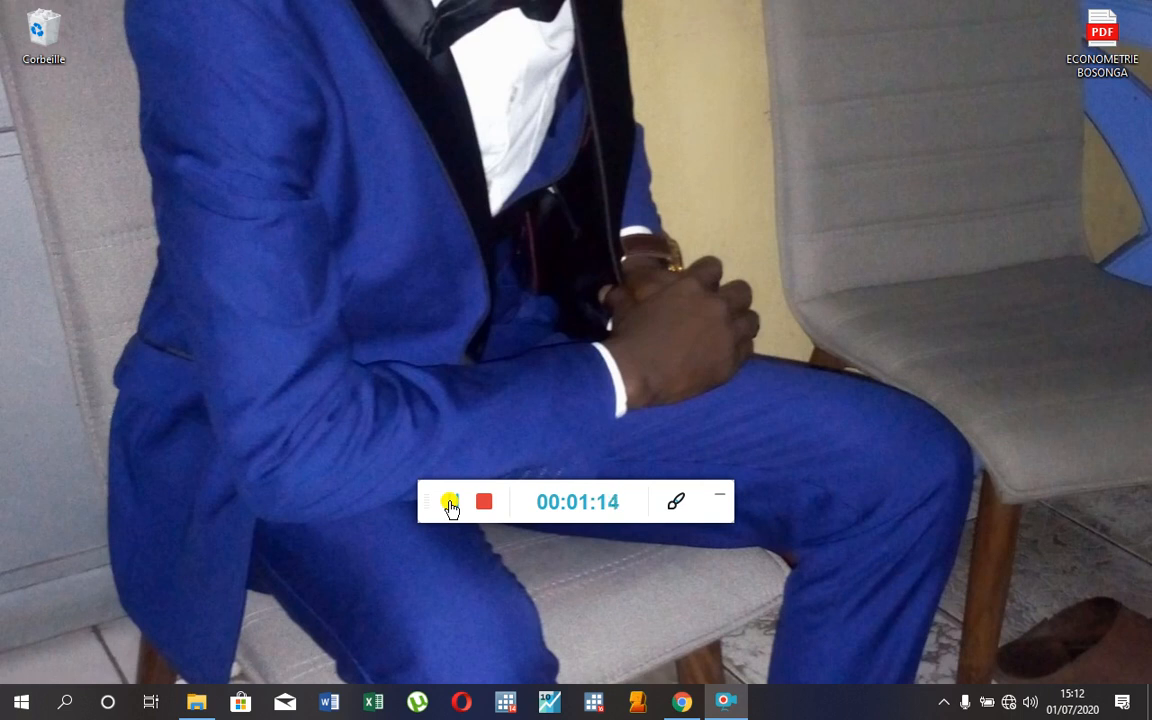
Launch EViews and shrink the command window to a thin strip along the upper edge of the workspace.
left_click(720, 498)
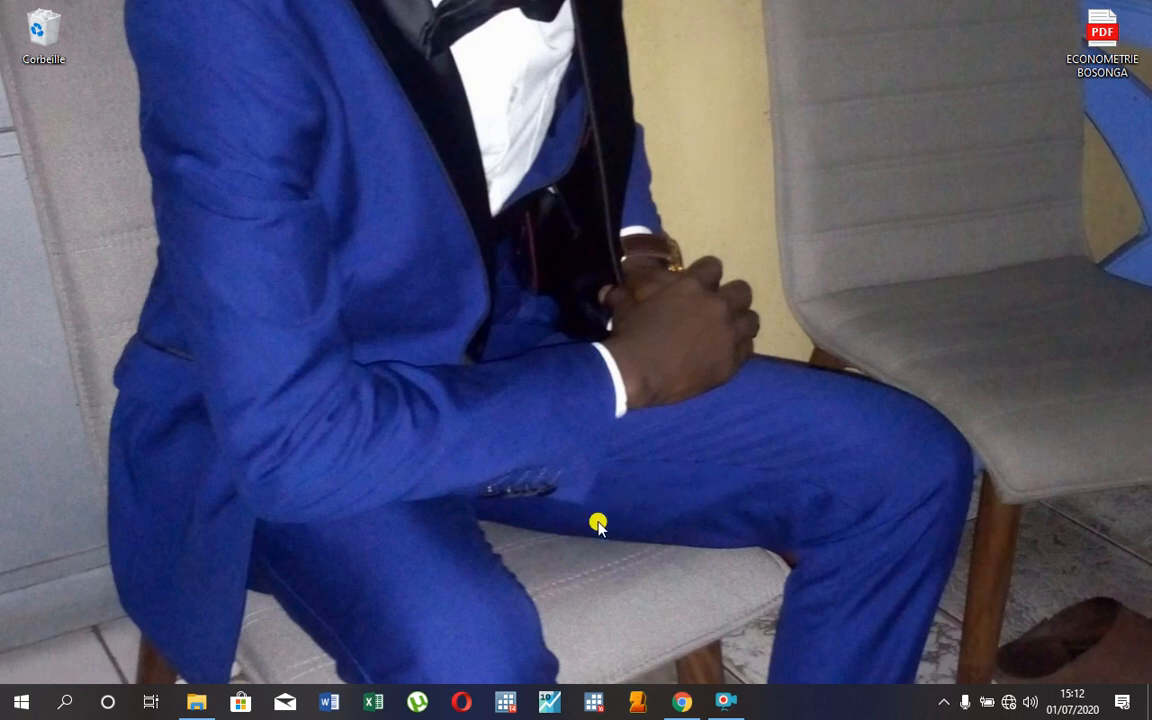
left_click(548, 704)
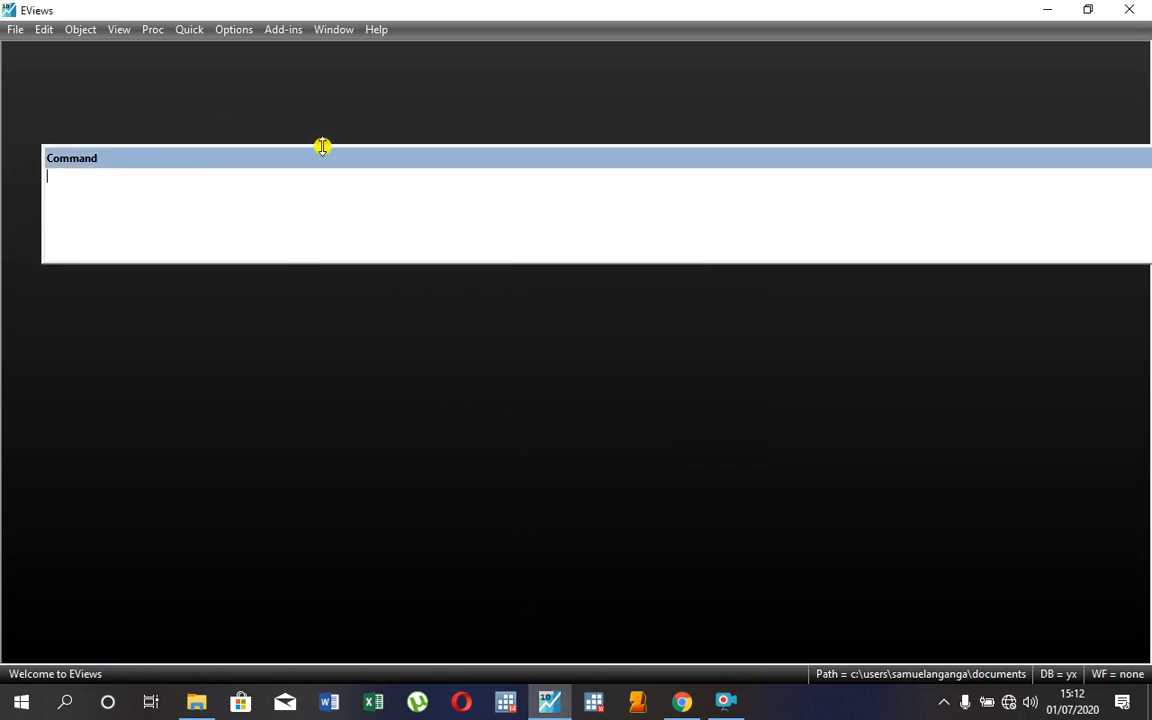
left_click_drag(322, 147, 301, 64)
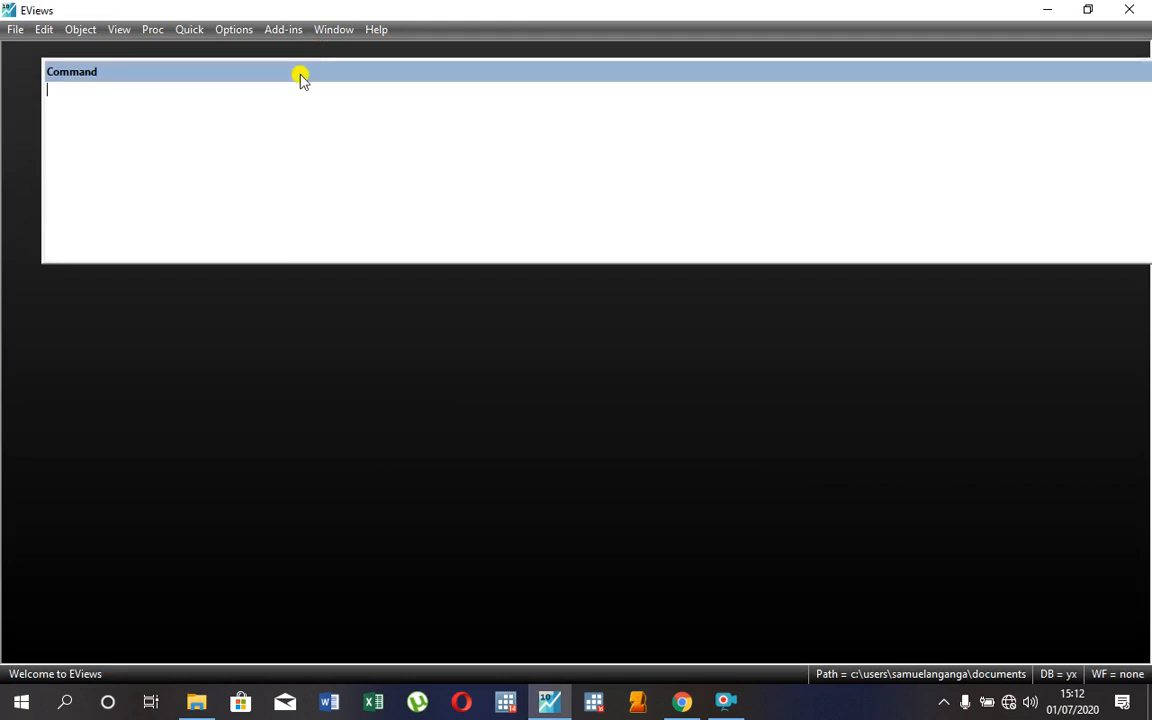
left_click_drag(306, 261, 262, 112)
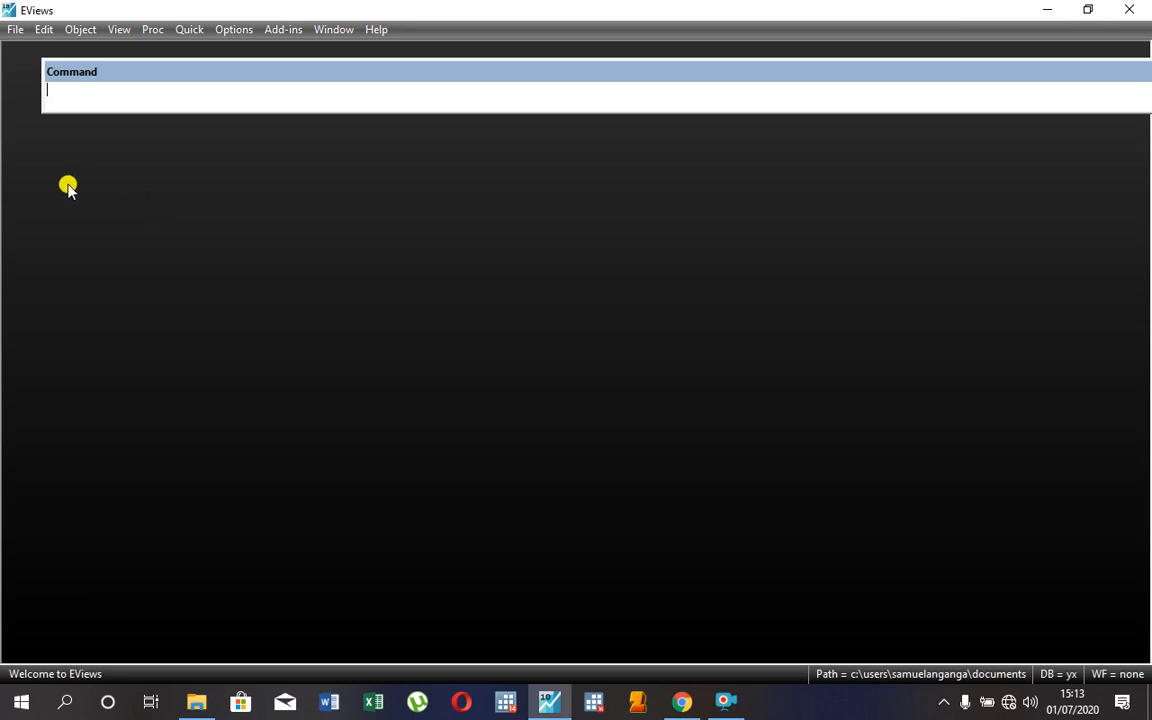
Import the Excel file Bs 2020 from Documents using the predefined range Feuil1, linking the imported series to the external source.
left_click(16, 30)
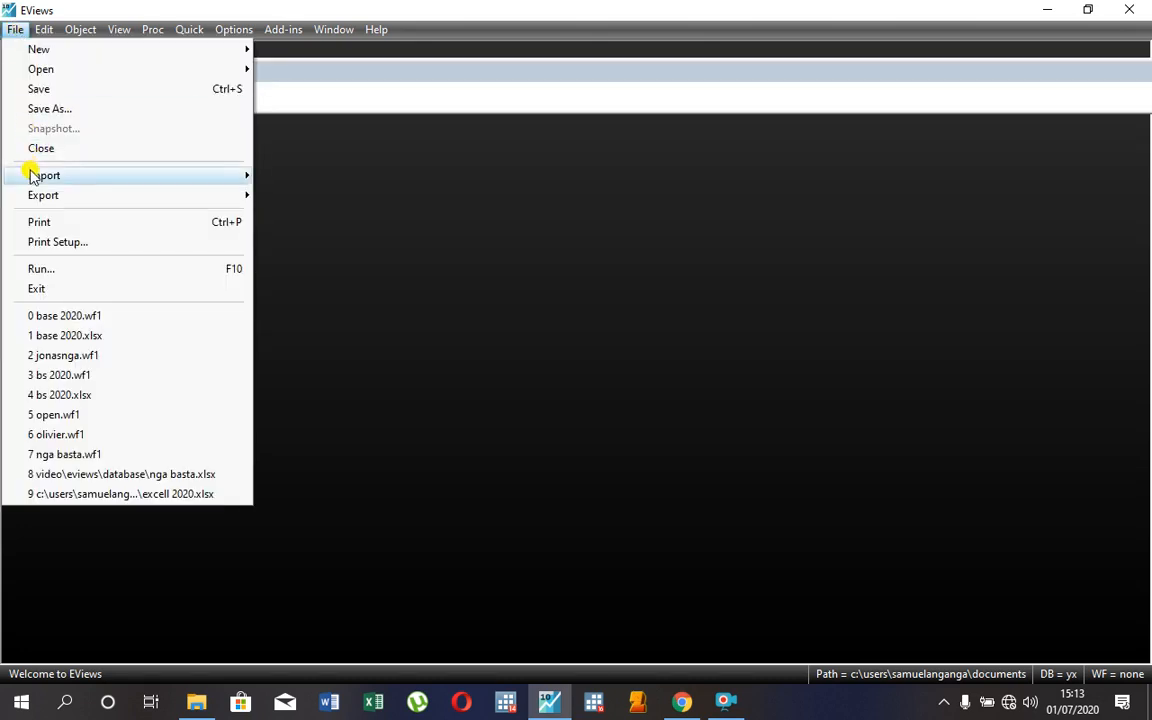
mouse_move(31, 173)
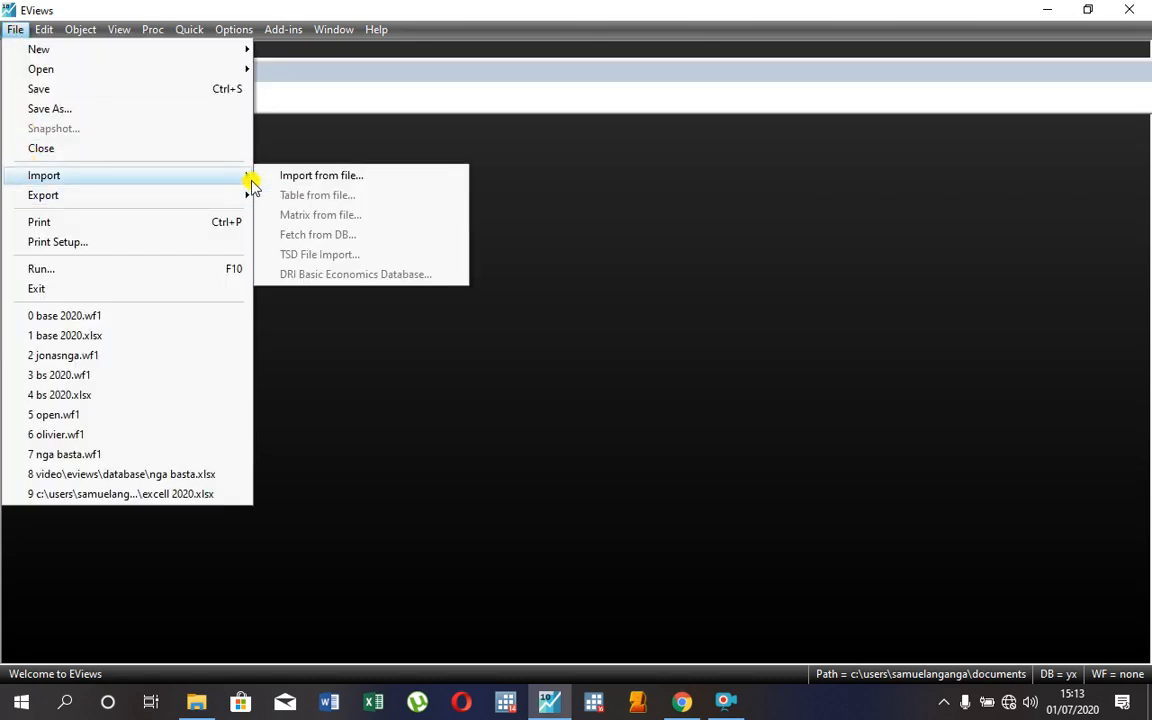
left_click(303, 176)
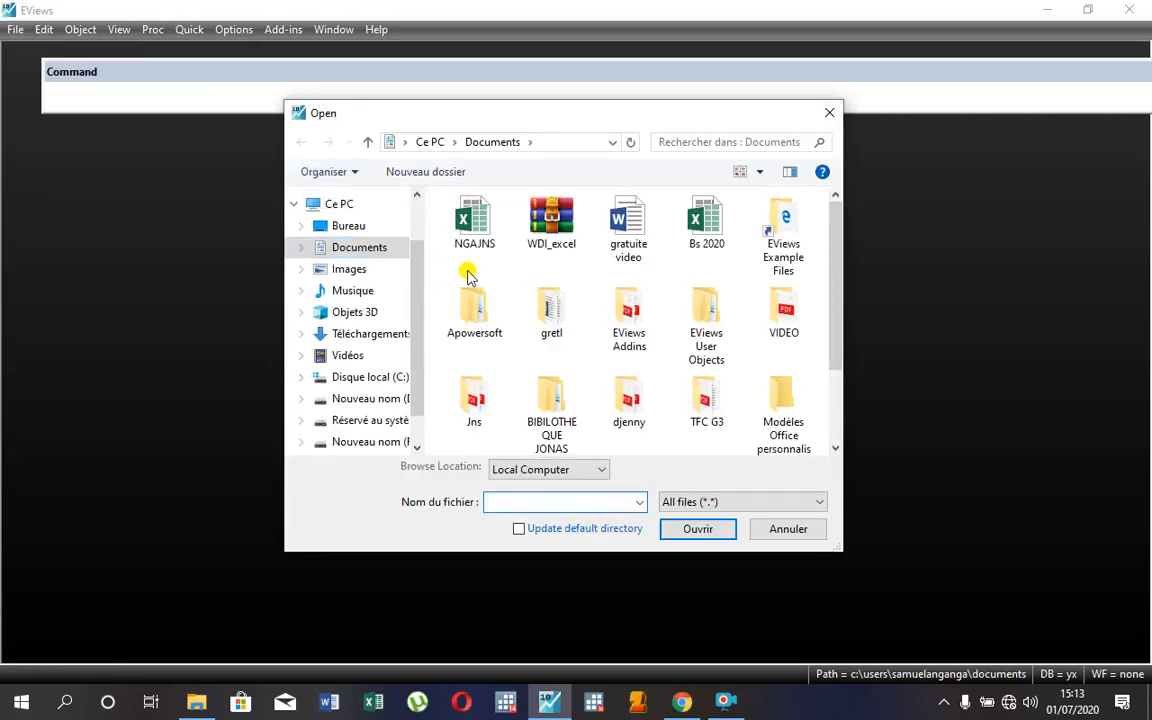
left_click(705, 240)
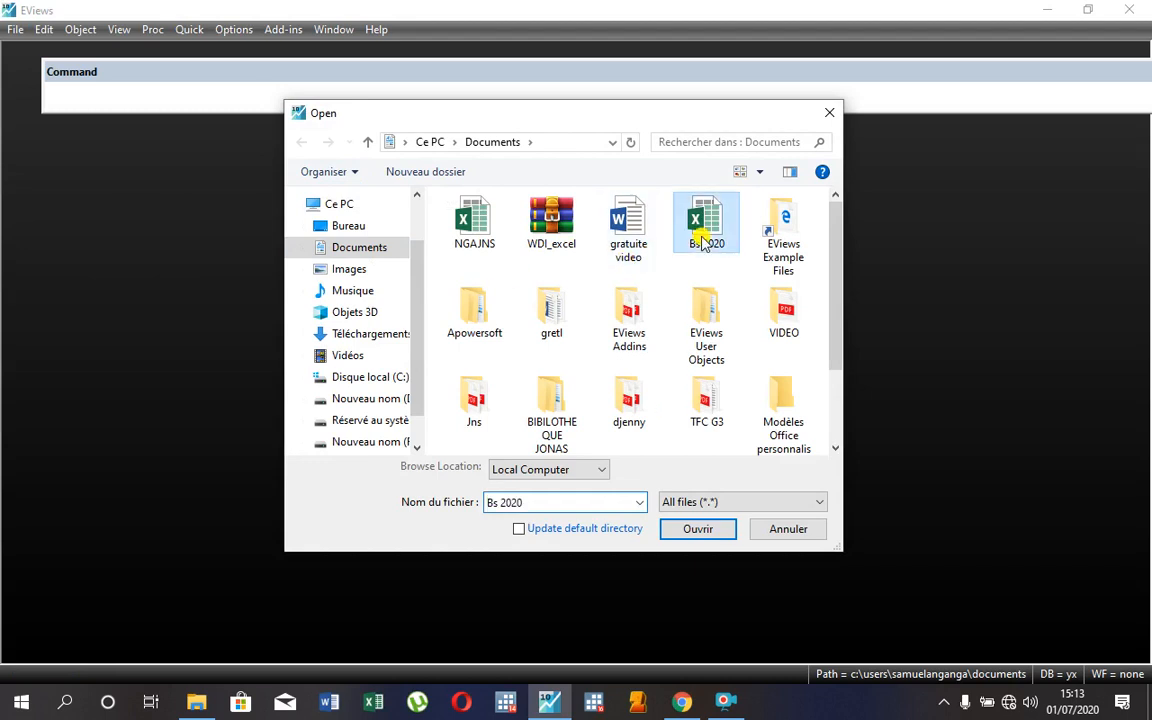
left_click(716, 528)
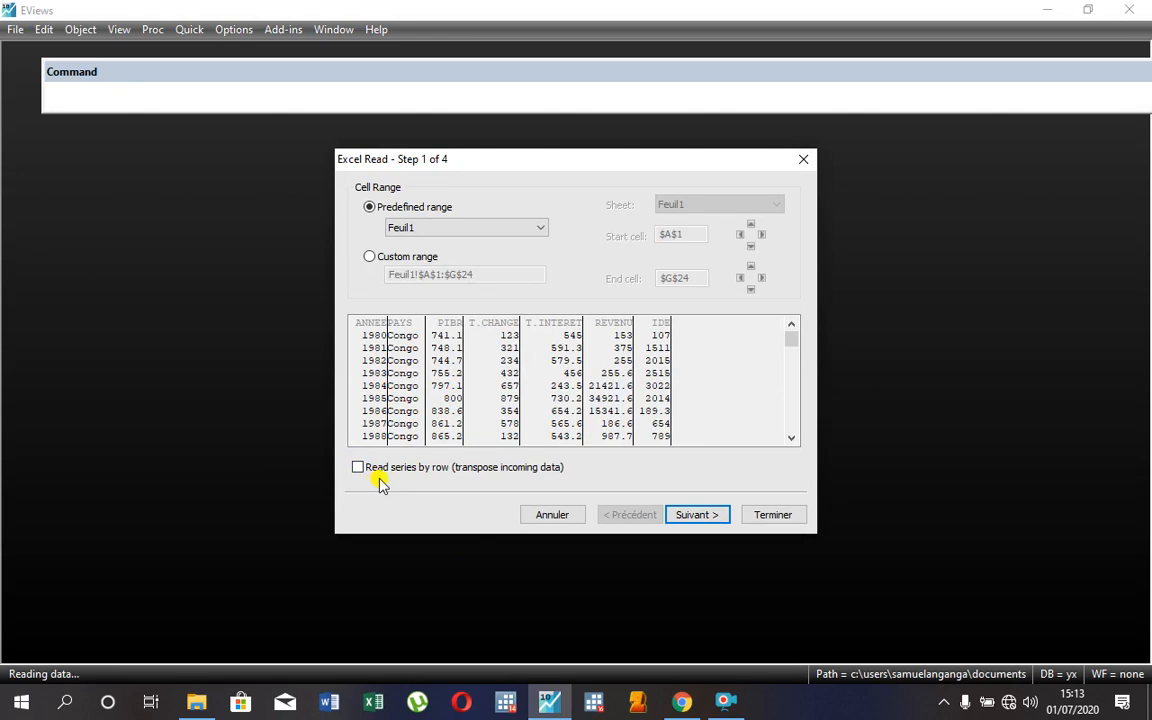
left_click(766, 514)
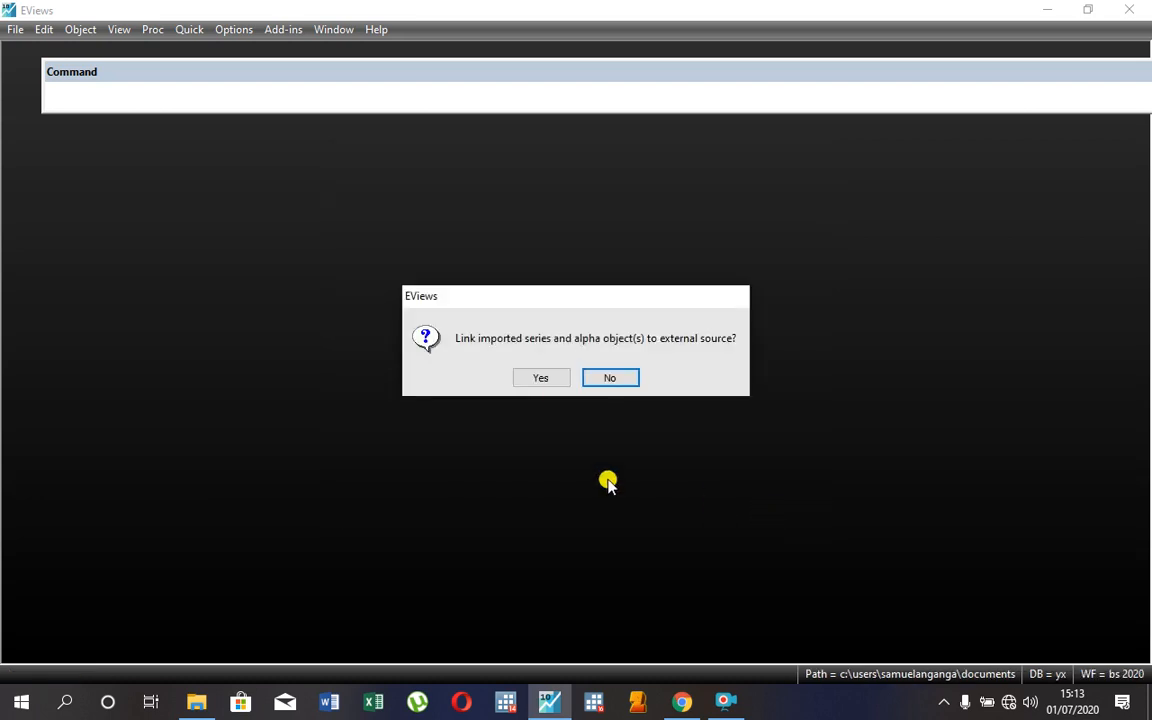
left_click(544, 381)
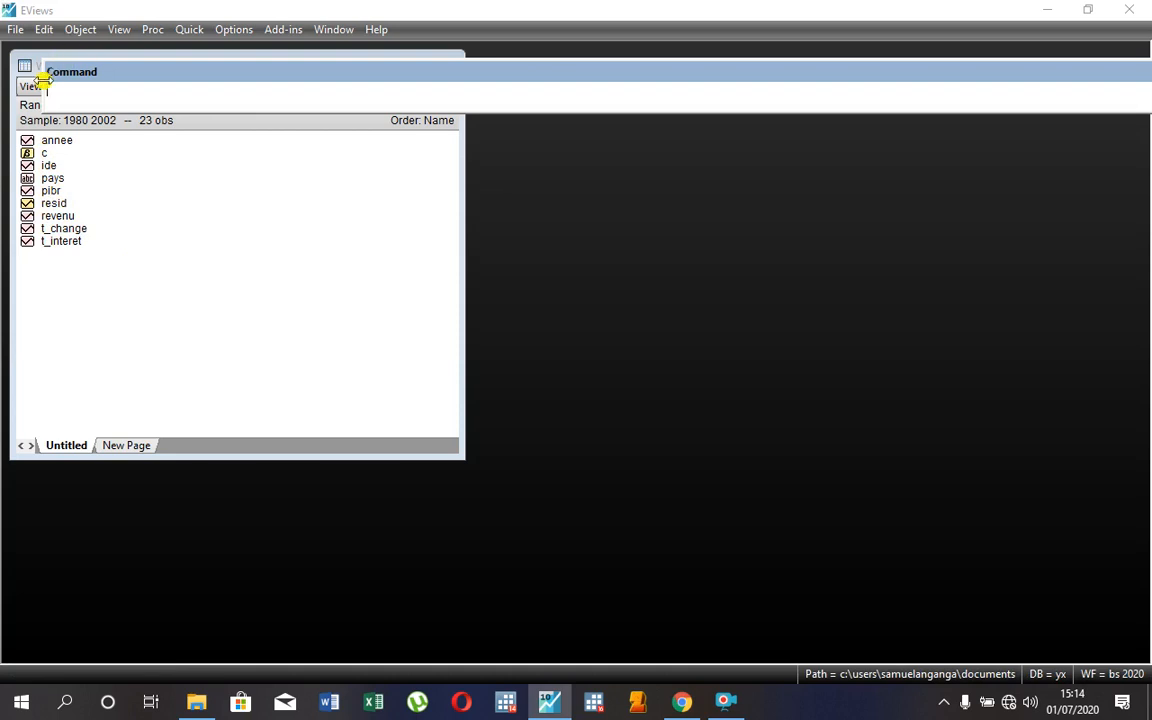
Uncover and widen the workfile window, and show t_interet, t_change, revenu, pibr, ide and annee together as one group.
left_click_drag(41, 77, 599, 40)
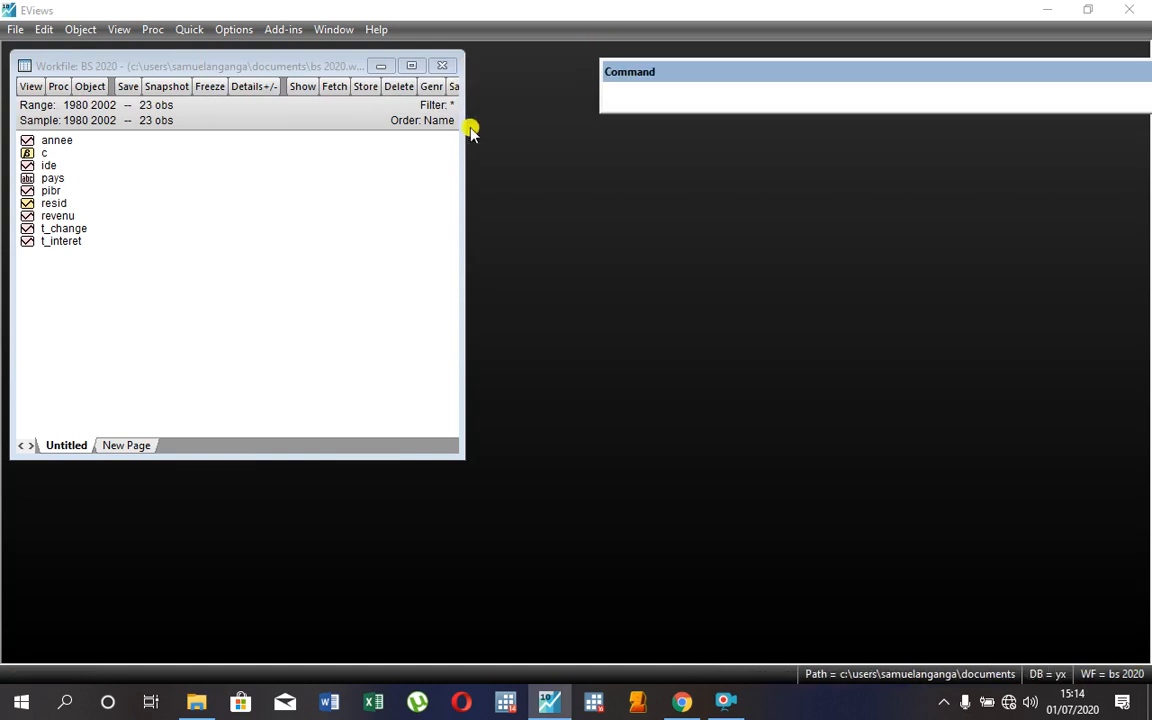
left_click_drag(463, 139, 557, 134)
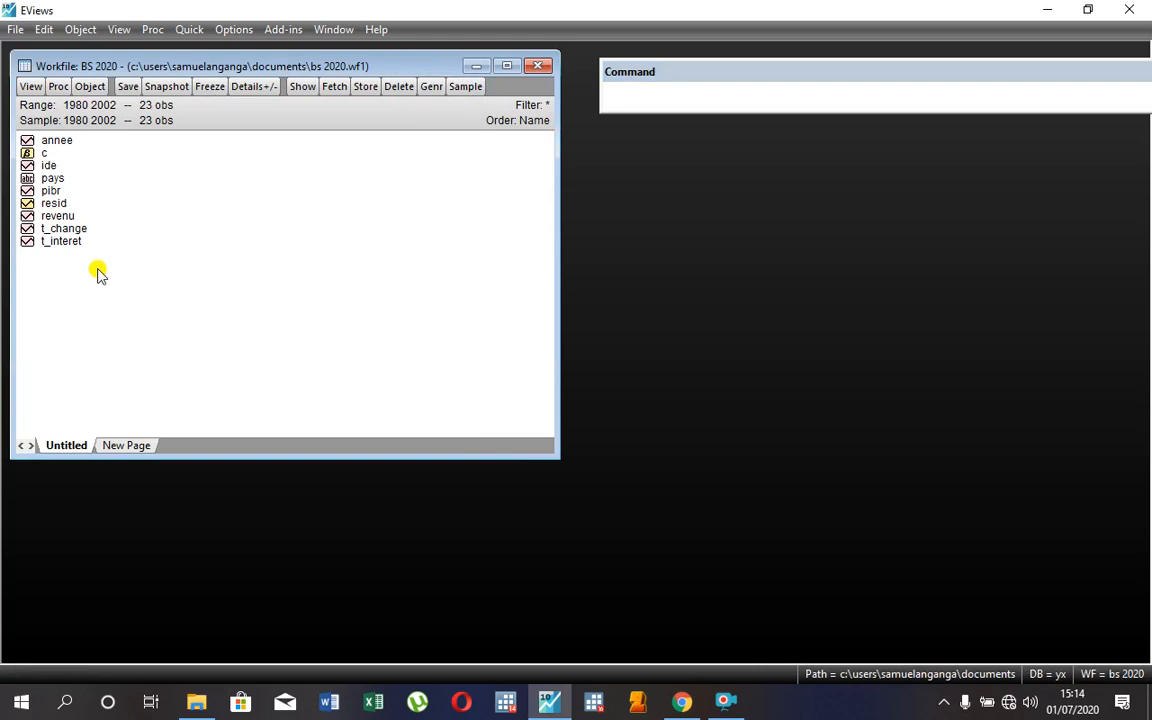
left_click(80, 245)
left_click_drag(80, 245, 64, 218)
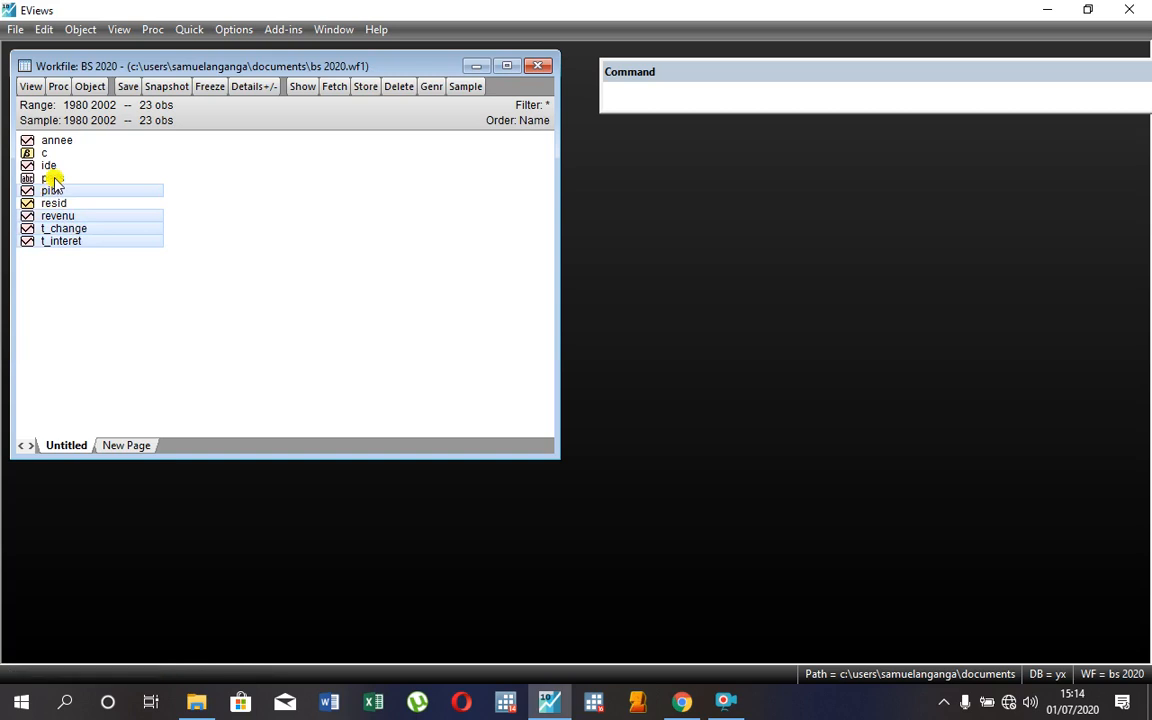
left_click(48, 178, "ctrl")
left_click(48, 165, "ctrl")
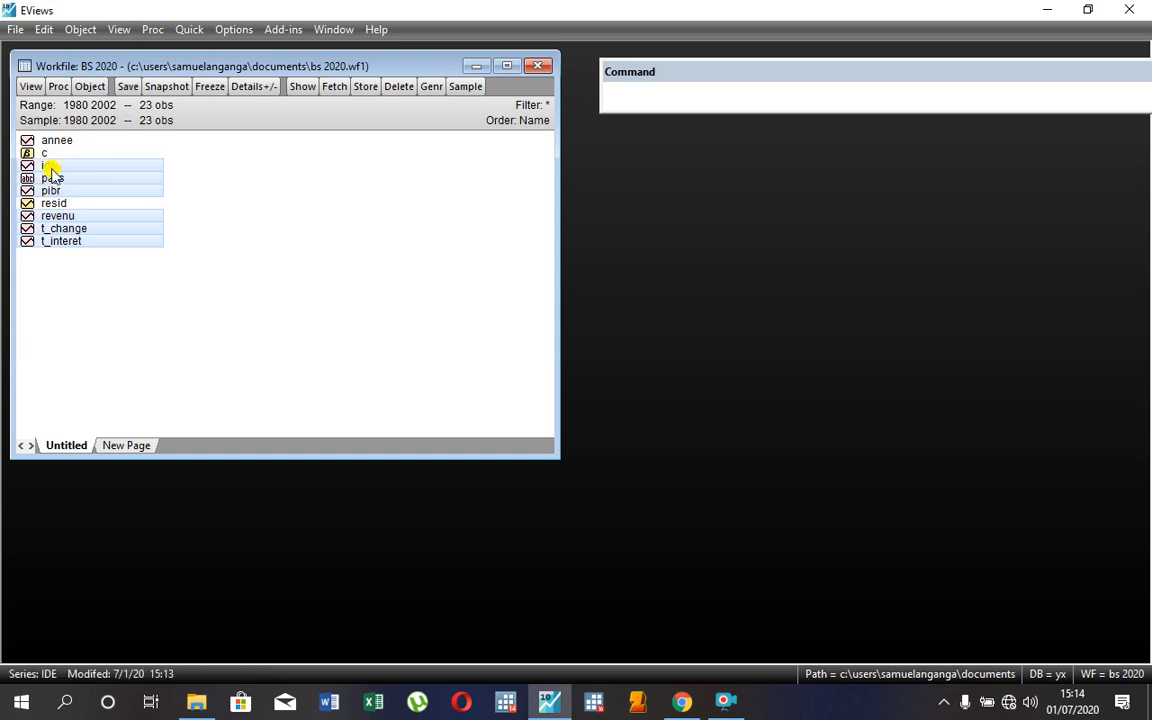
left_click(53, 153, "ctrl")
left_click(58, 141, "ctrl")
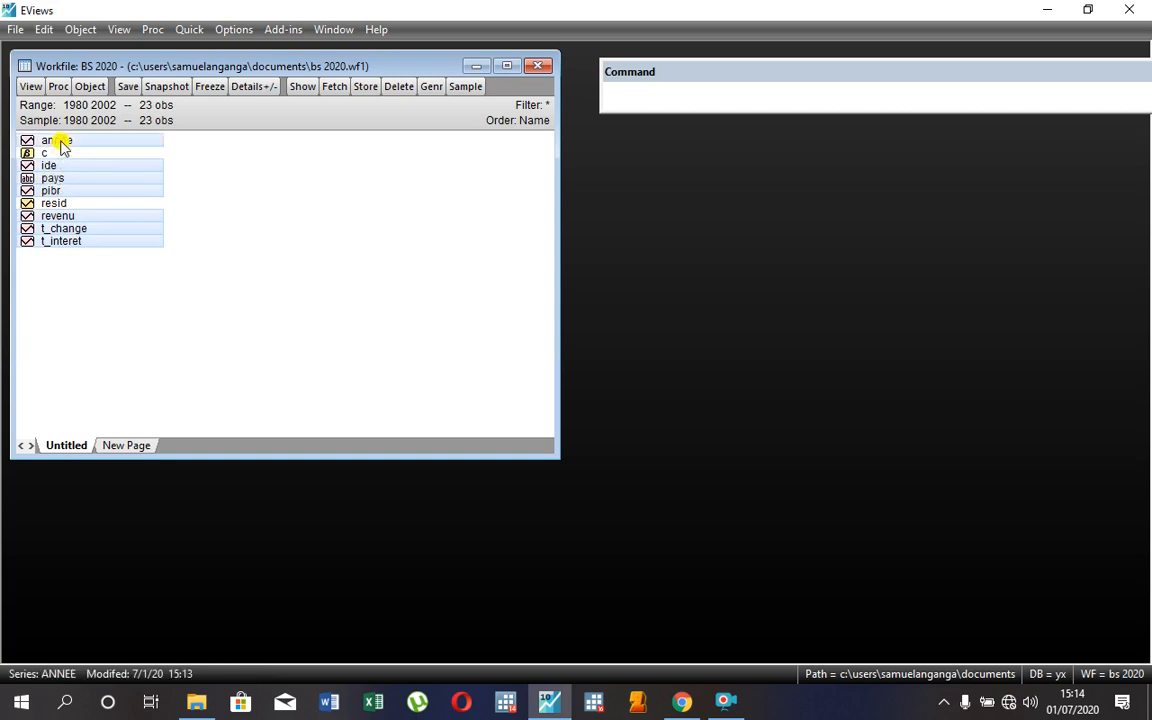
left_click(300, 87)
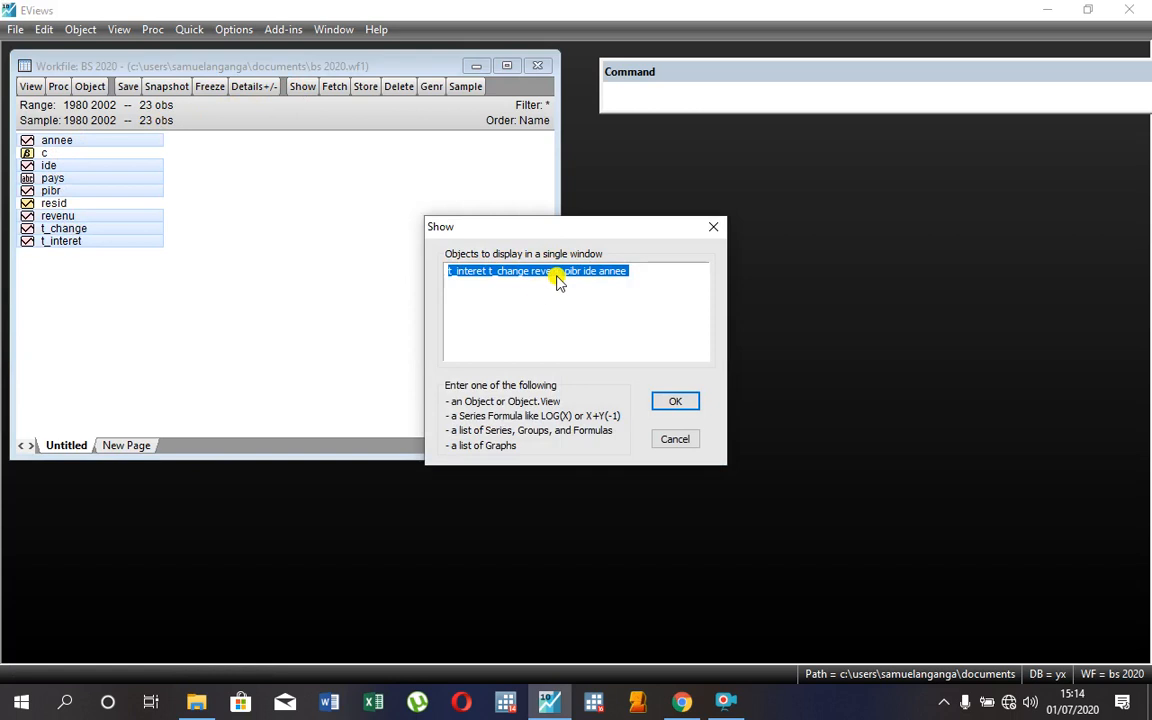
left_click(675, 400)
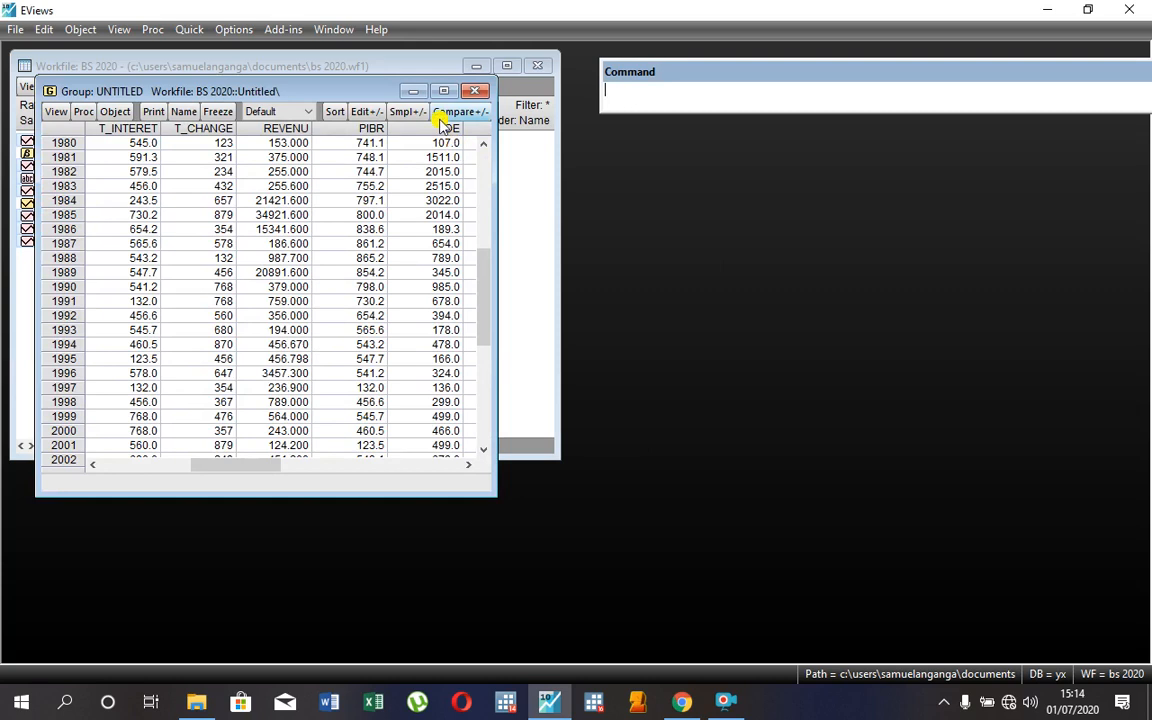
Maximize the group spreadsheet to examine the imported data, and minimize it to return to the workfile with nothing selected.
left_click(443, 92)
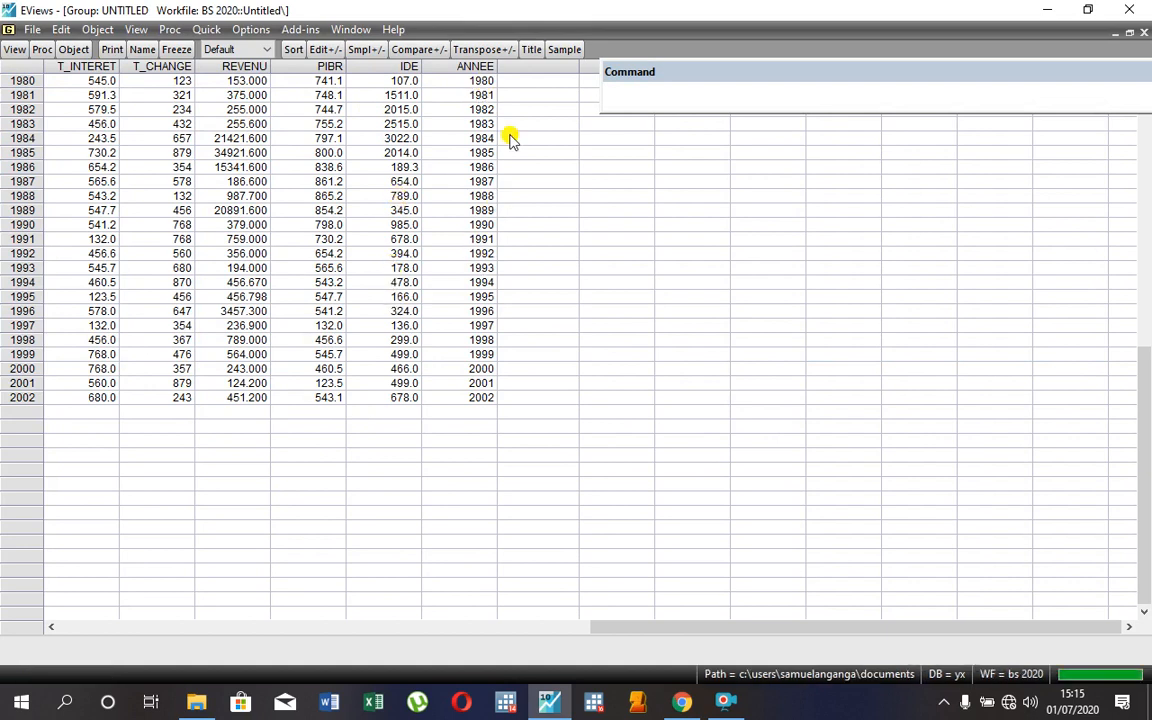
left_click(1115, 33)
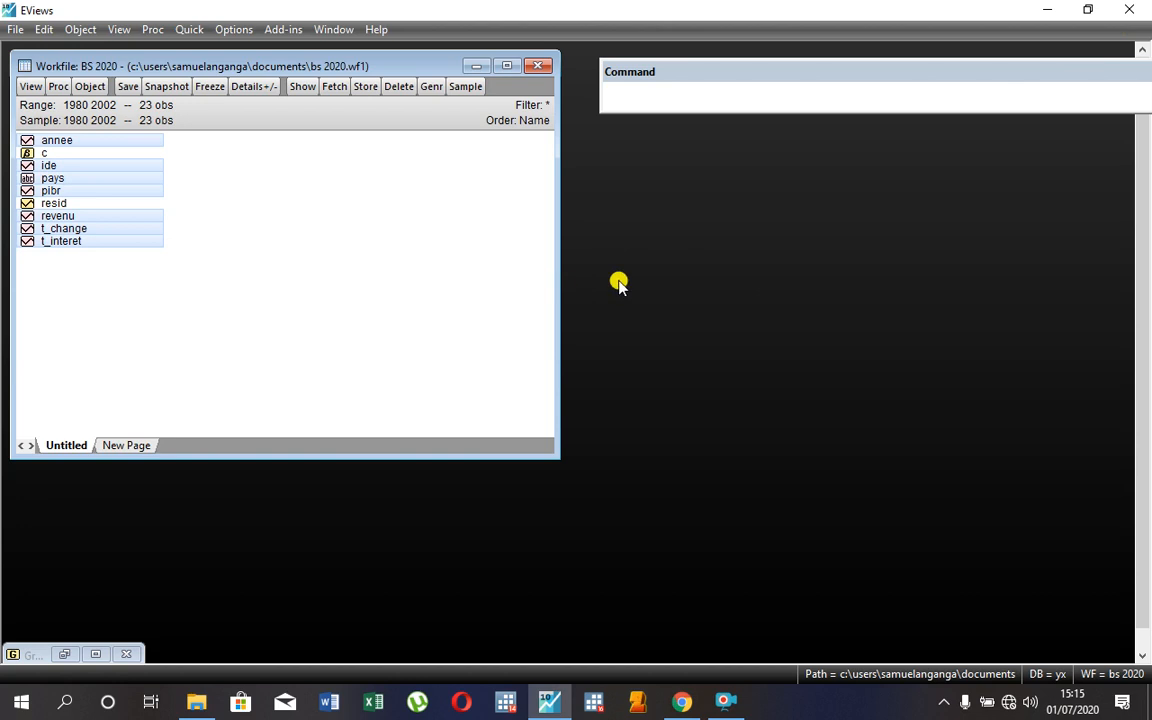
left_click(260, 264)
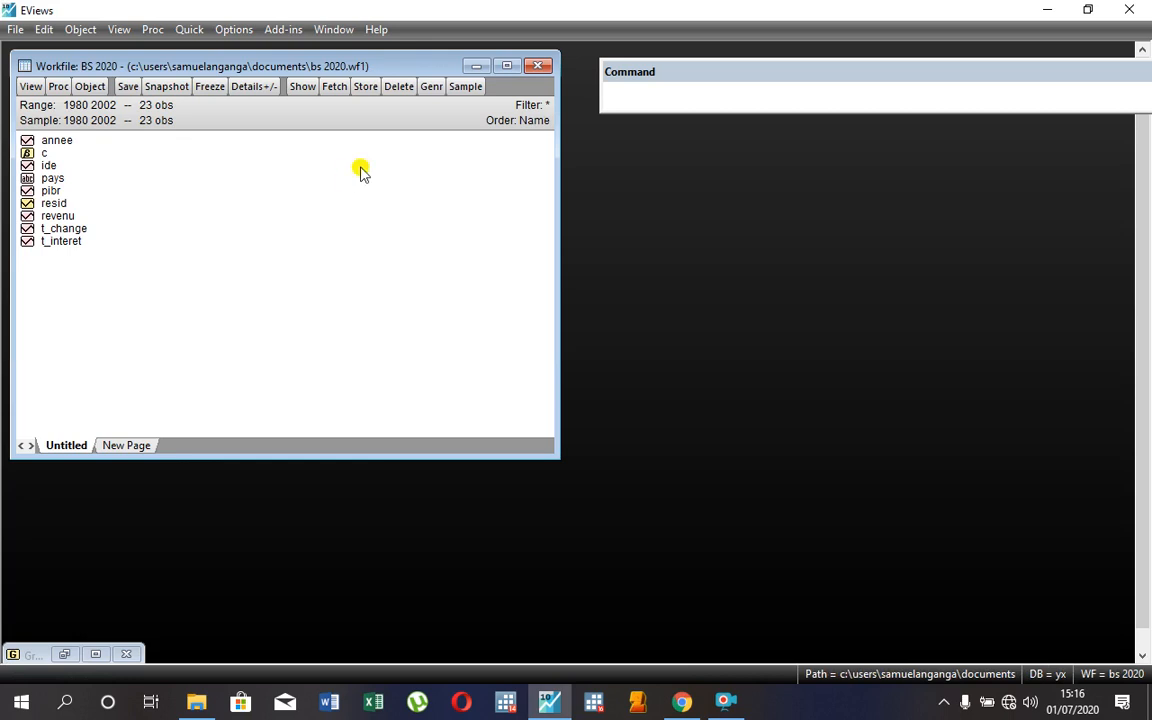
Run the command "stats pibr ide" for descriptive statistics, keeping the existing untitled group under the name group01.
left_click(611, 94)
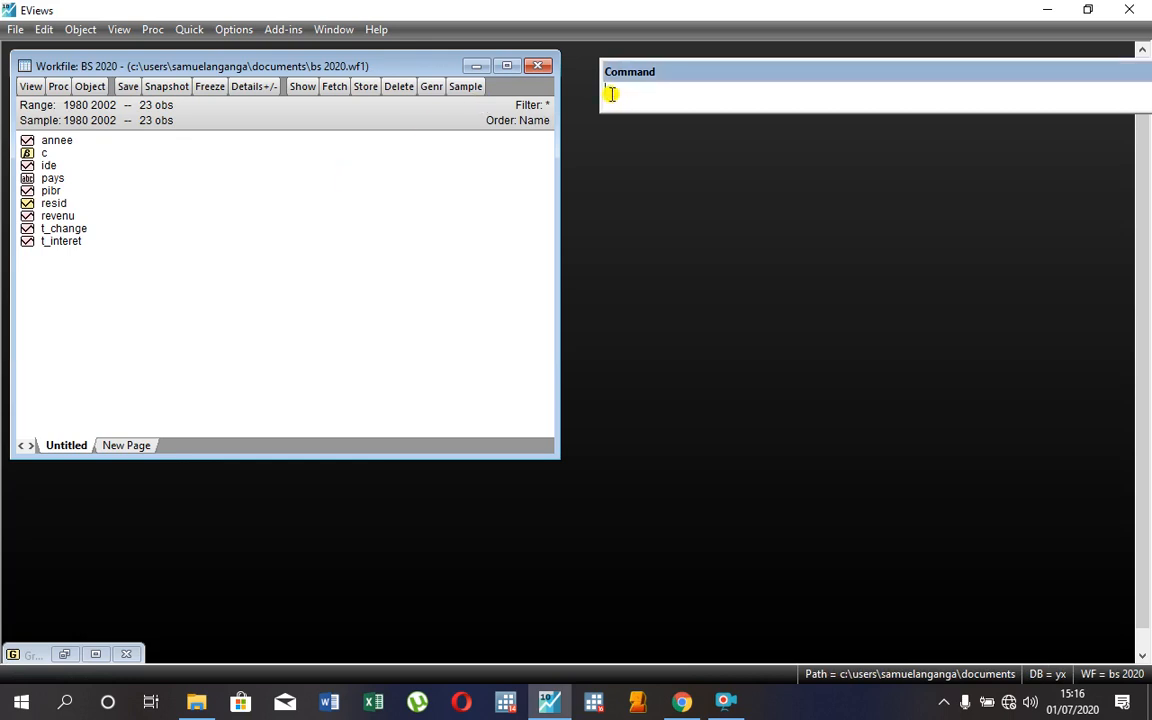
type("stats")
type("pibr ide")
key("Return")
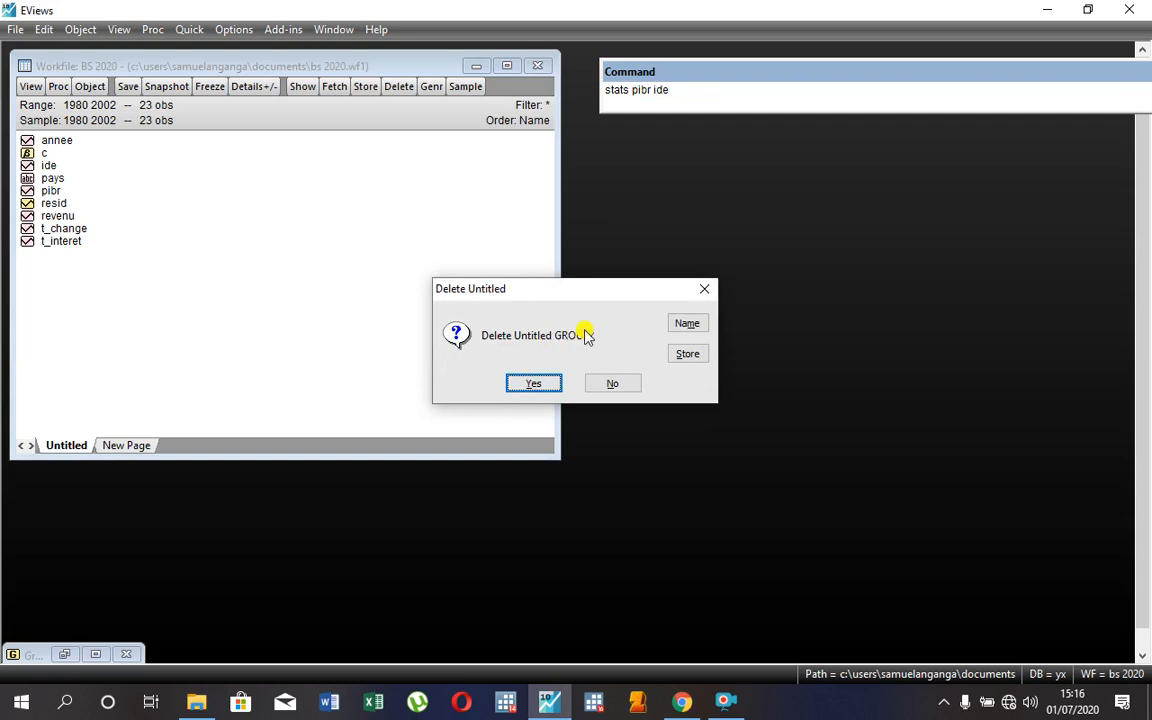
left_click(688, 323)
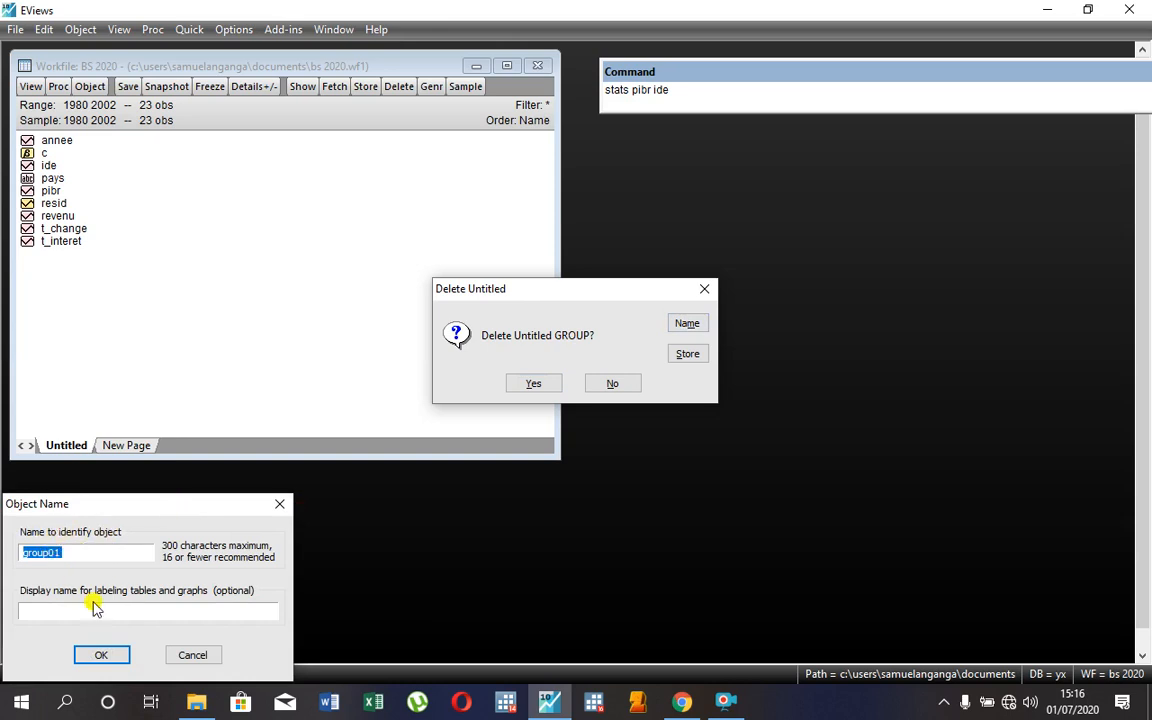
left_click(102, 655)
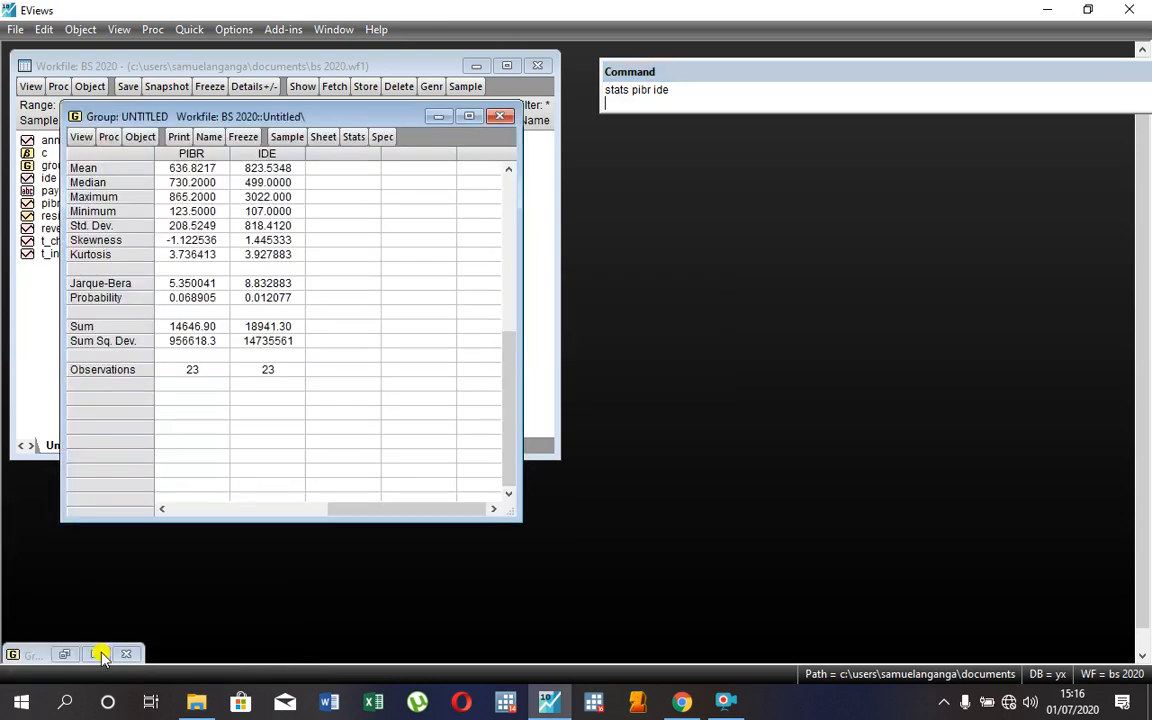
Maximize the PIBR and IDE statistics table and narrow the command window to uncover more of it.
left_click(470, 116)
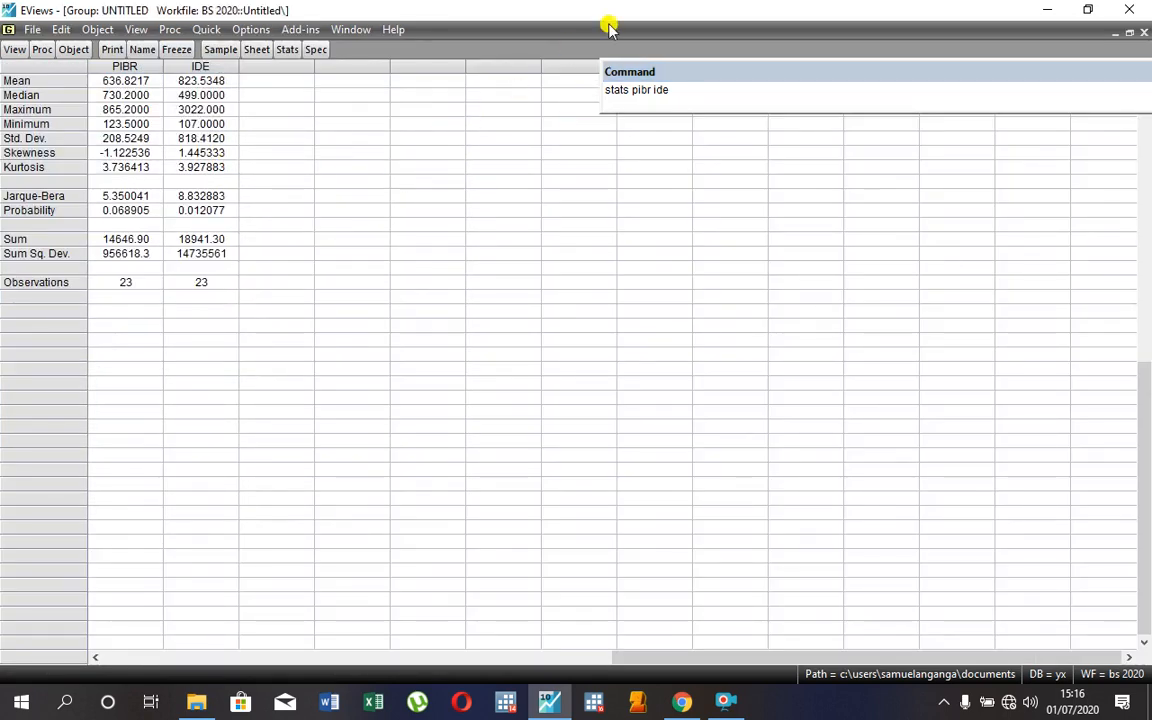
left_click_drag(596, 66, 836, 66)
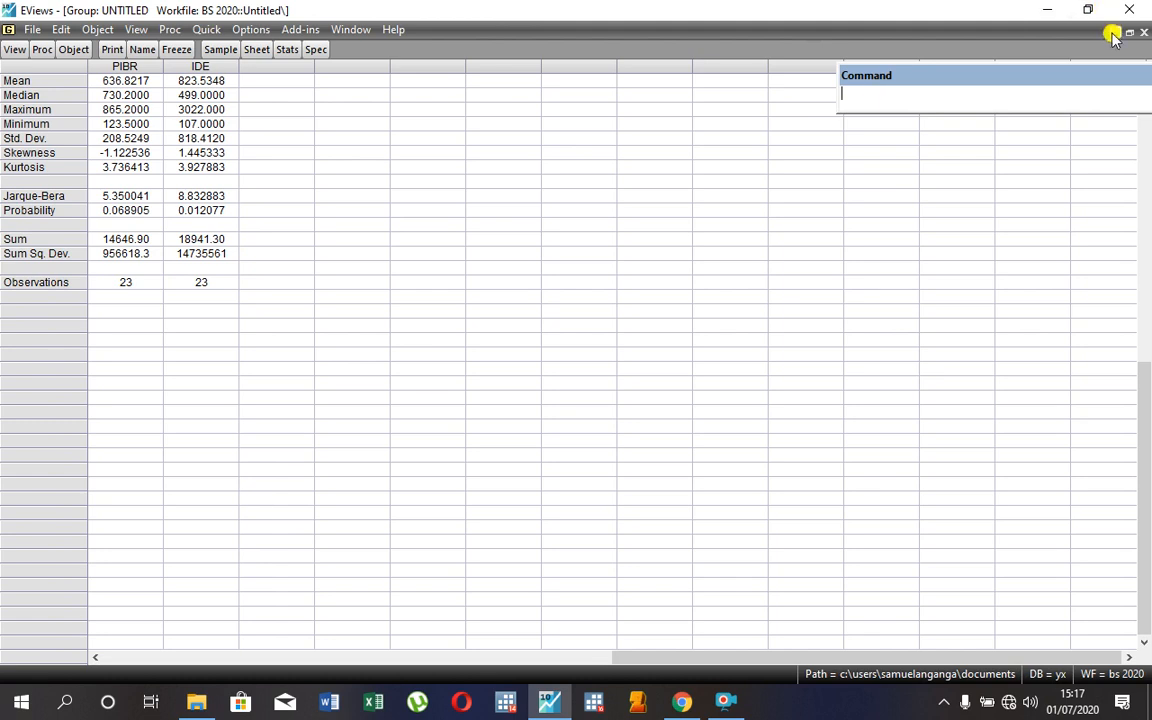
Close the statistics group and try to save it under the name "group pibr et ide".
left_click(1144, 34)
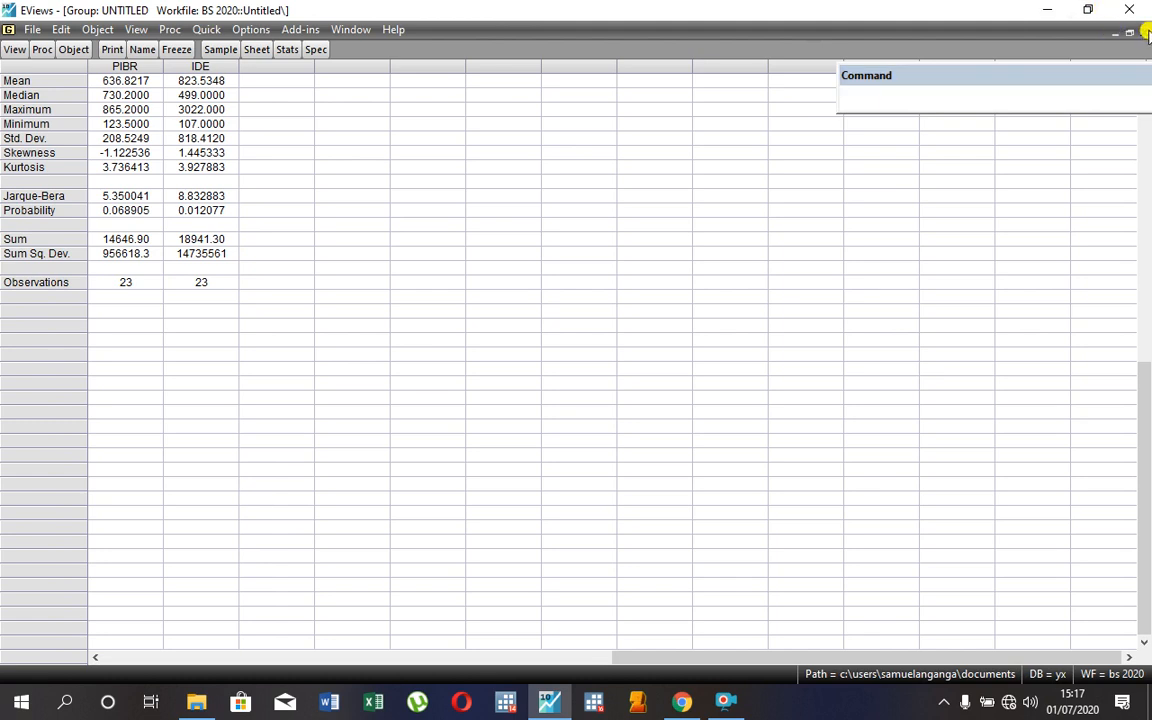
left_click(689, 323)
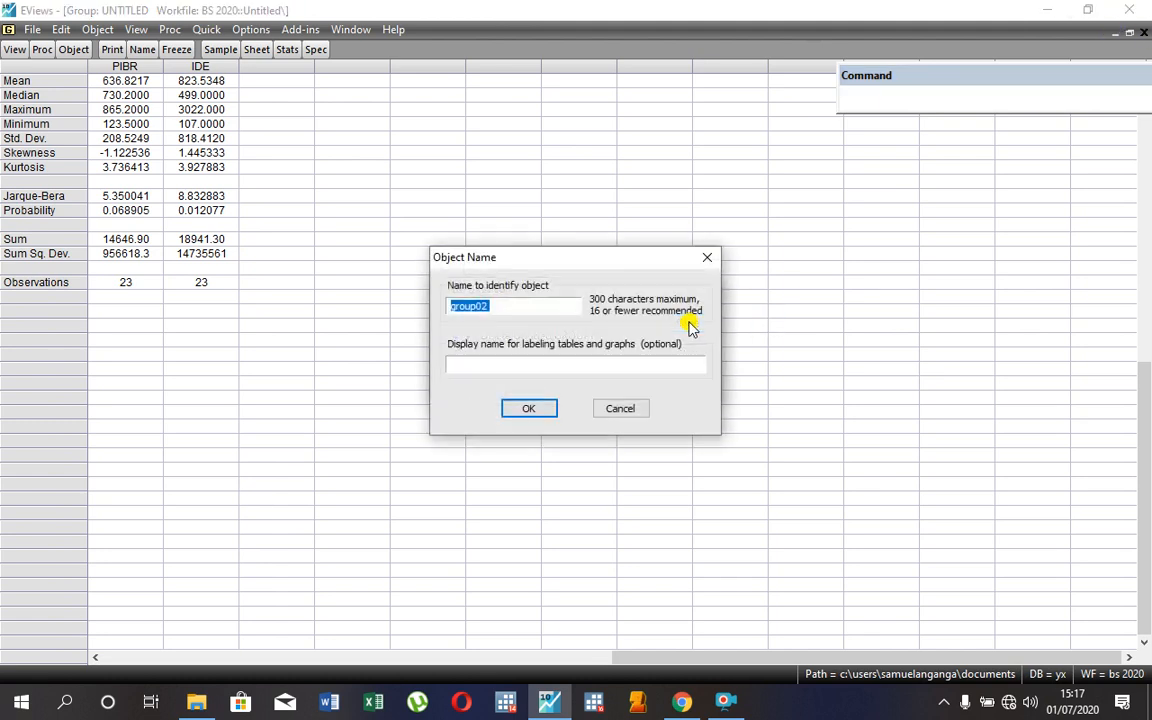
left_click(519, 309)
key("BackSpace")
key("BackSpace")
key("BackSpace")
key("BackSpace")
key("BackSpace")
key("BackSpace")
key("BackSpace")
type("g")
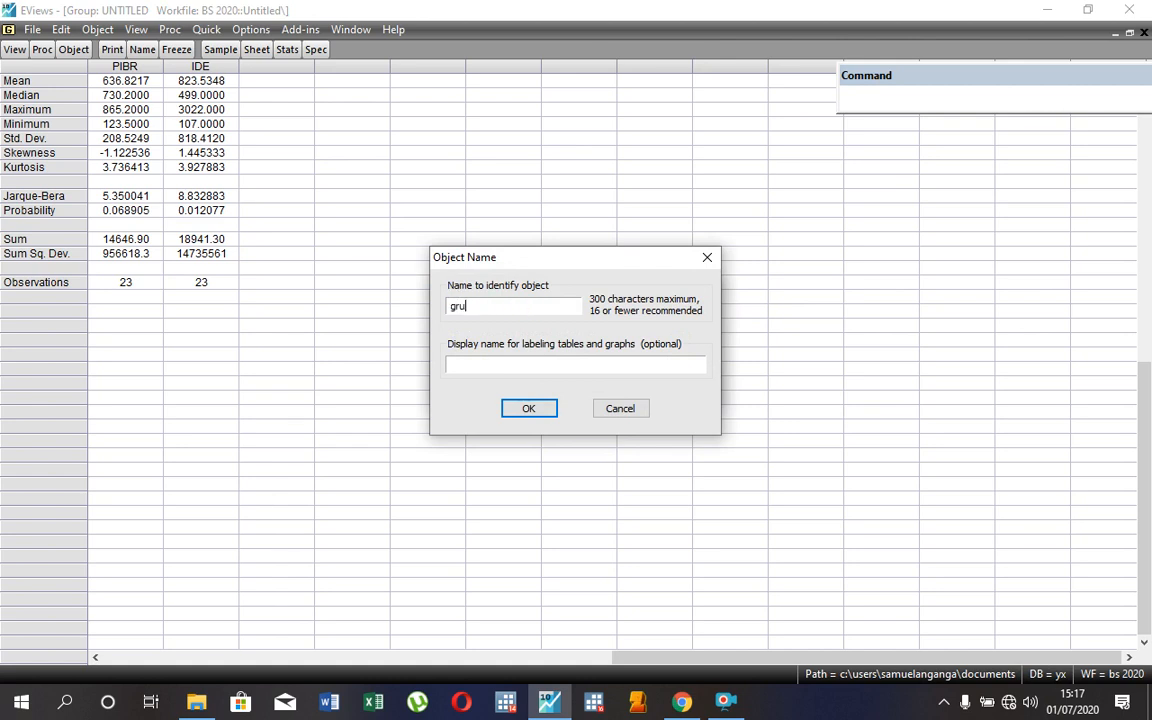
type("roup pibr et ide")
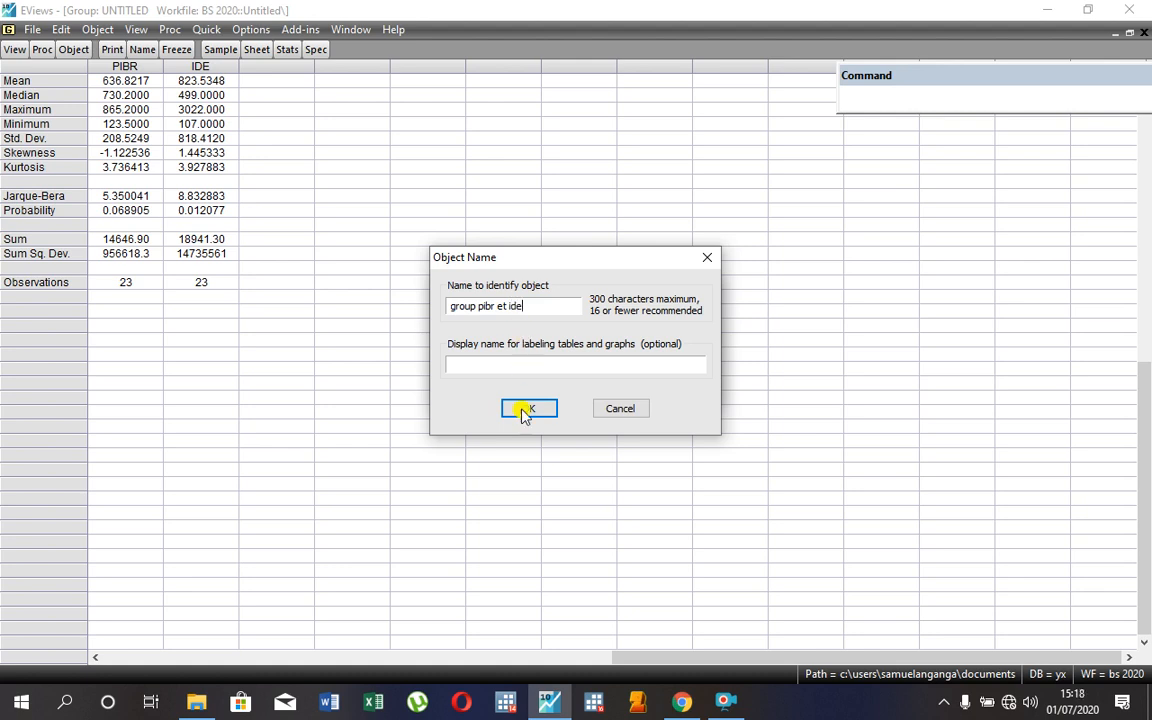
left_click(530, 410)
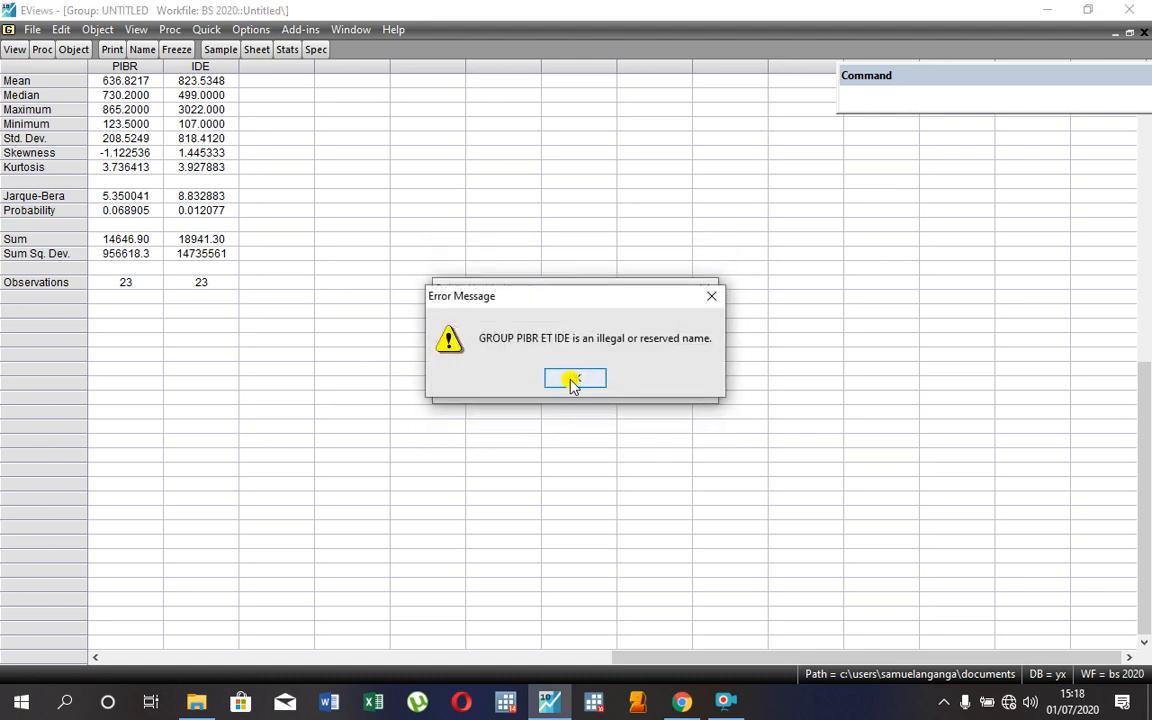
left_click(573, 381)
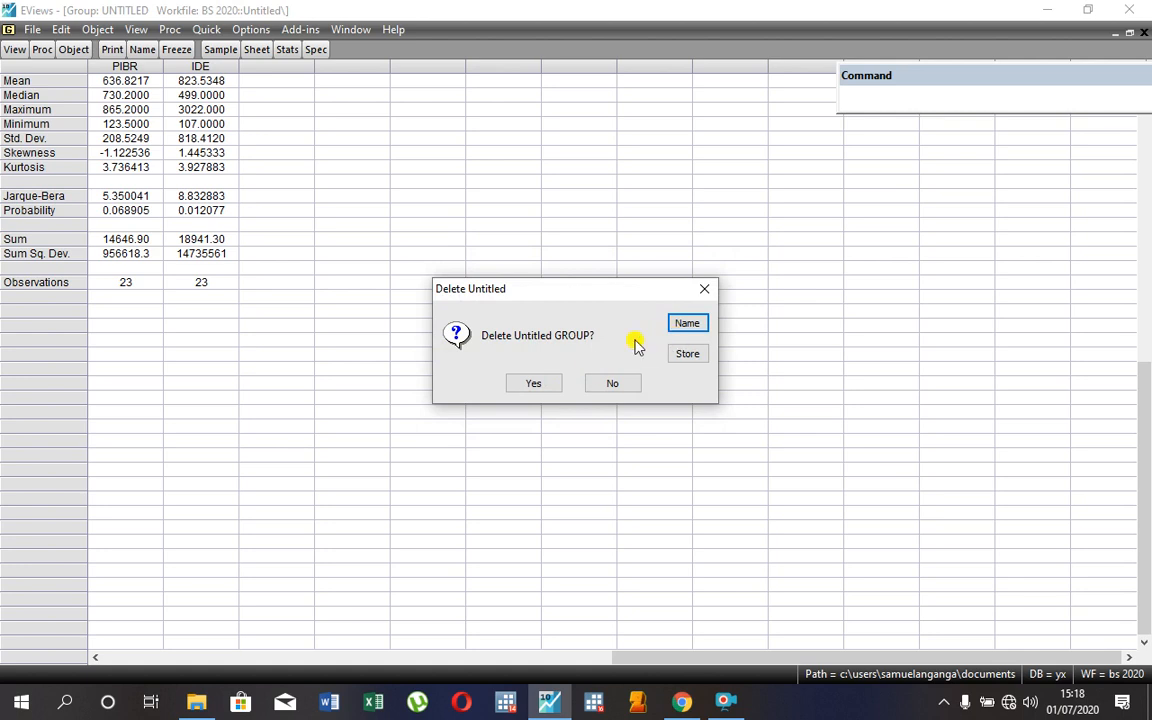
Try to save the PIBR and IDE statistics group under the name "group02 pibr".
left_click(679, 324)
left_click(528, 306)
type("pibr")
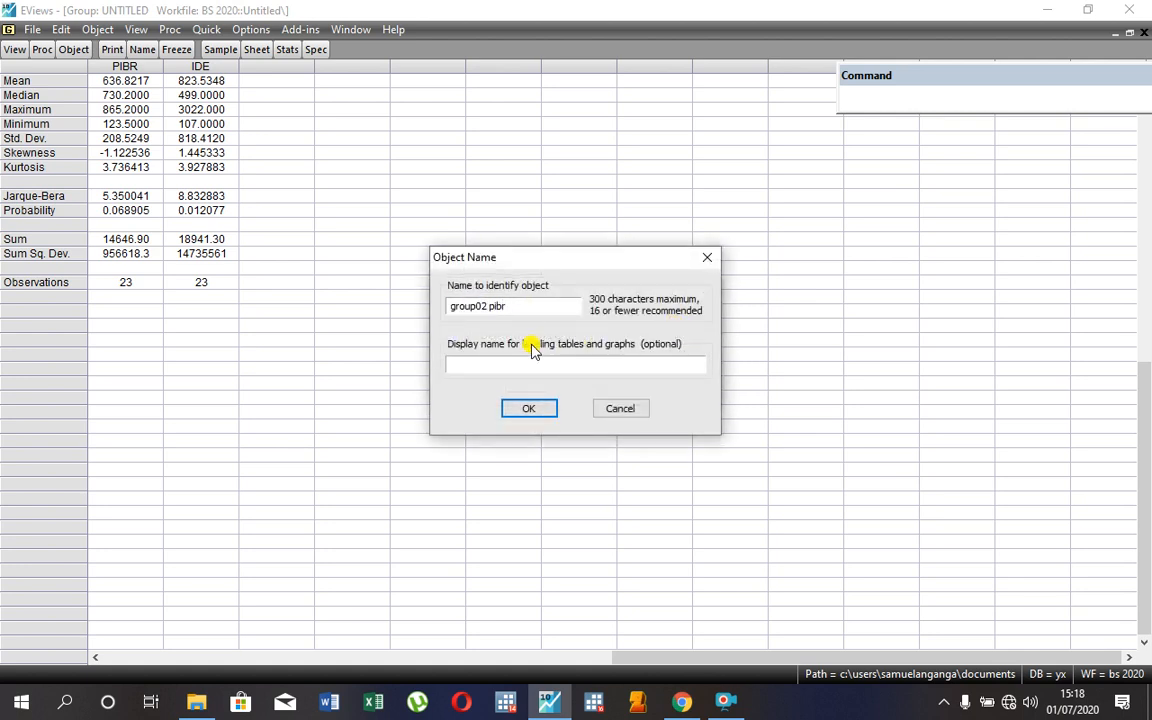
left_click(533, 405)
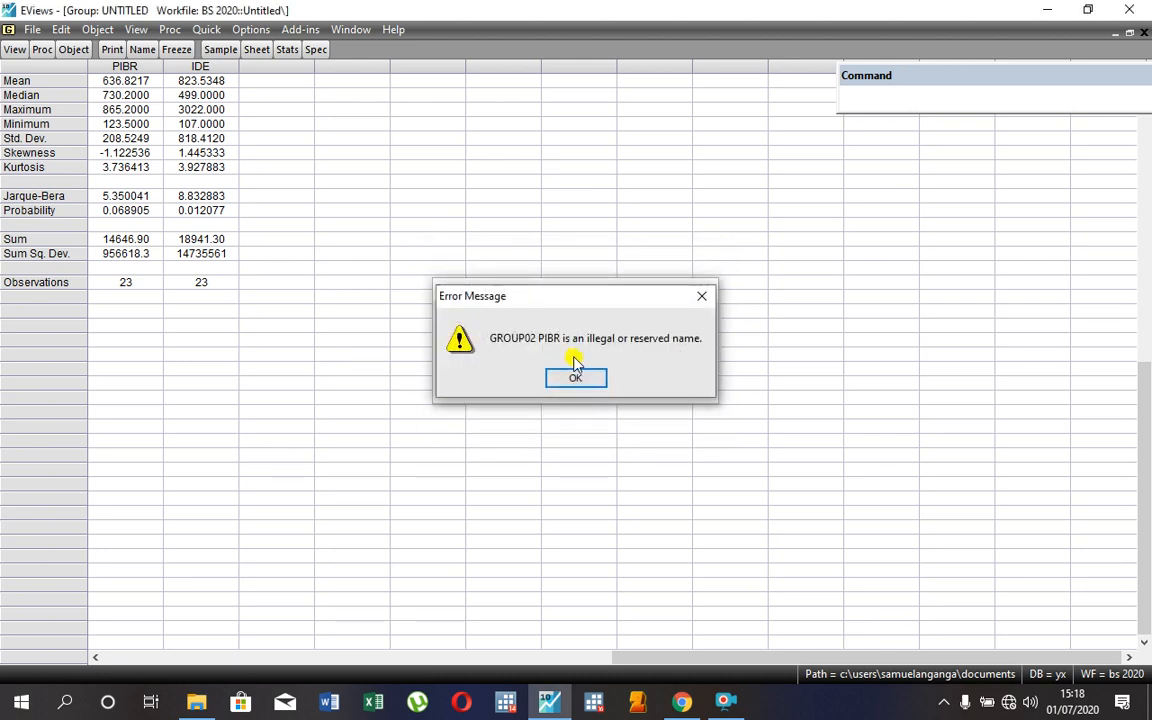
left_click(574, 376)
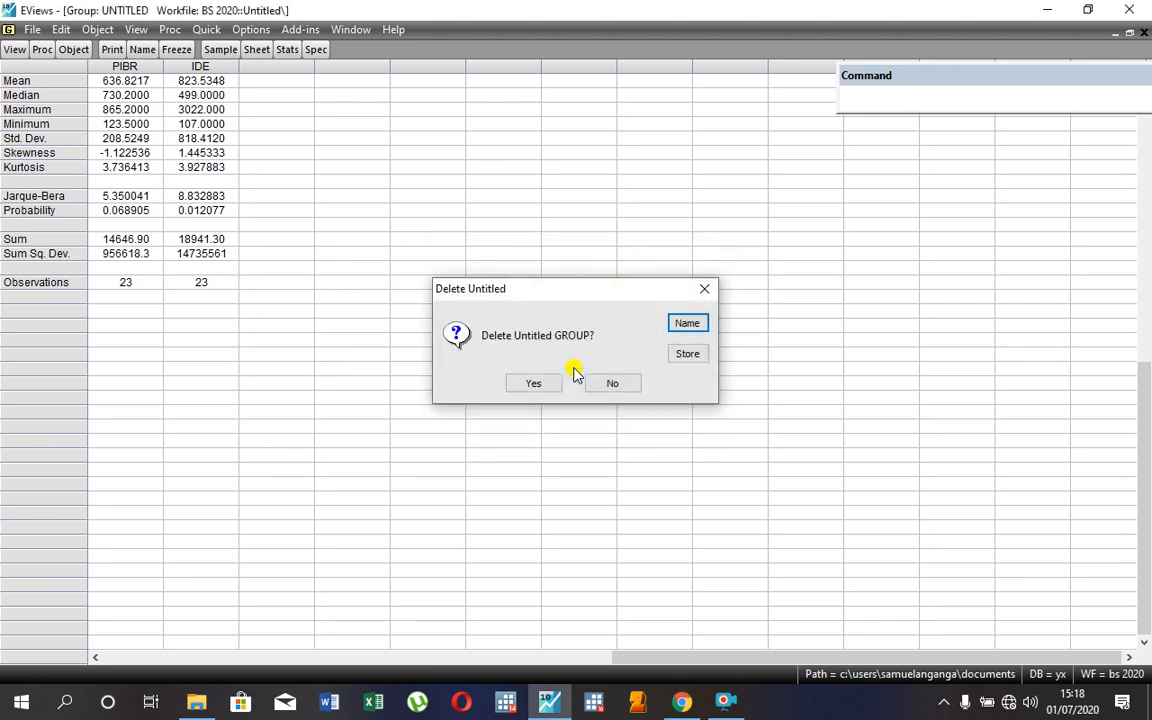
Save the PIBR and IDE statistics group under the name group02.
left_click(687, 323)
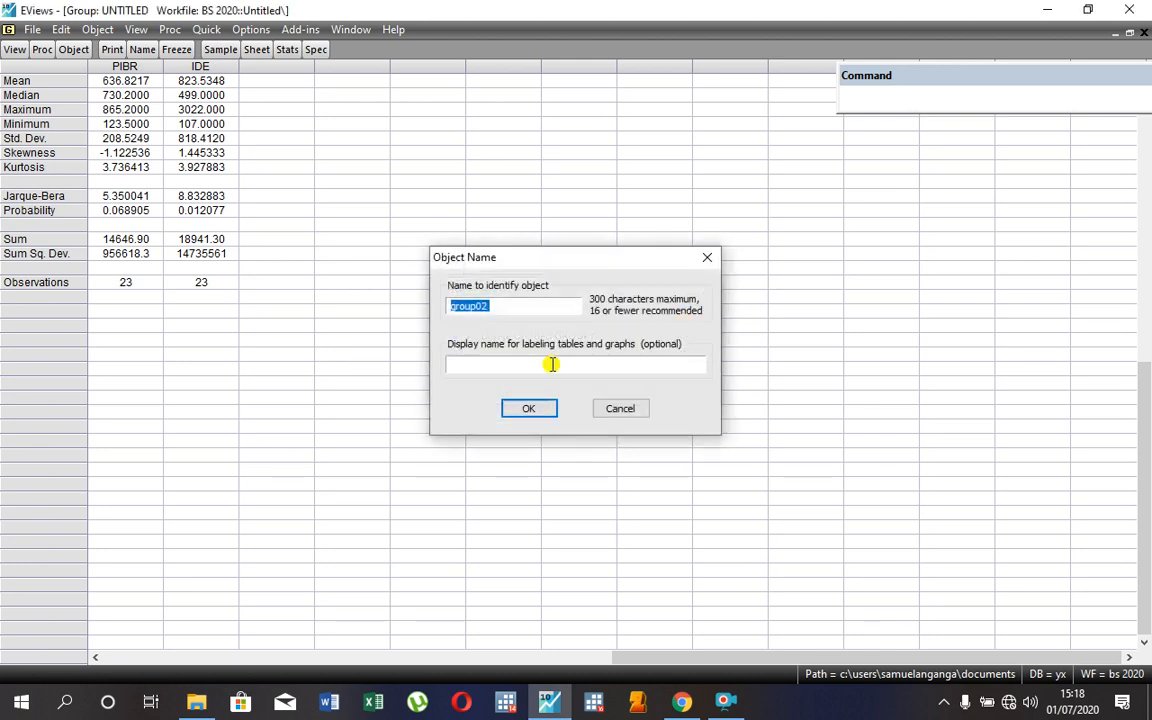
left_click(533, 412)
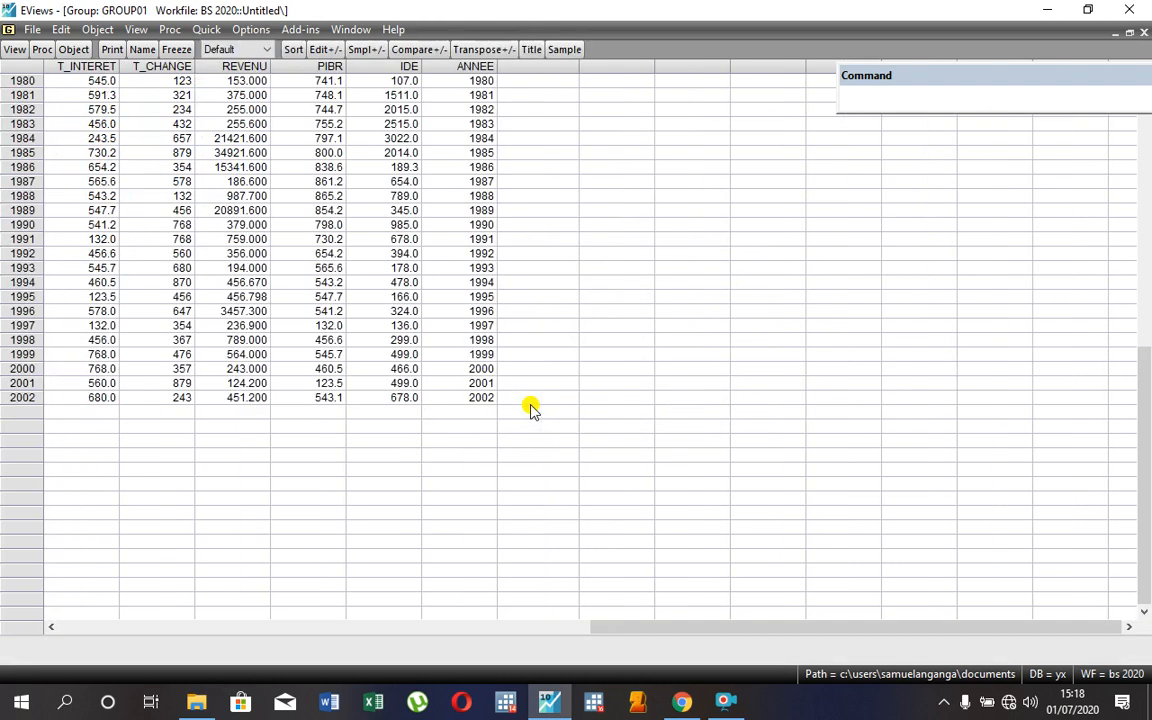
Minimize the group01 spreadsheet, reopen group02 from the workfile to check its saved statistics, and minimize it.
left_click(1043, 14)
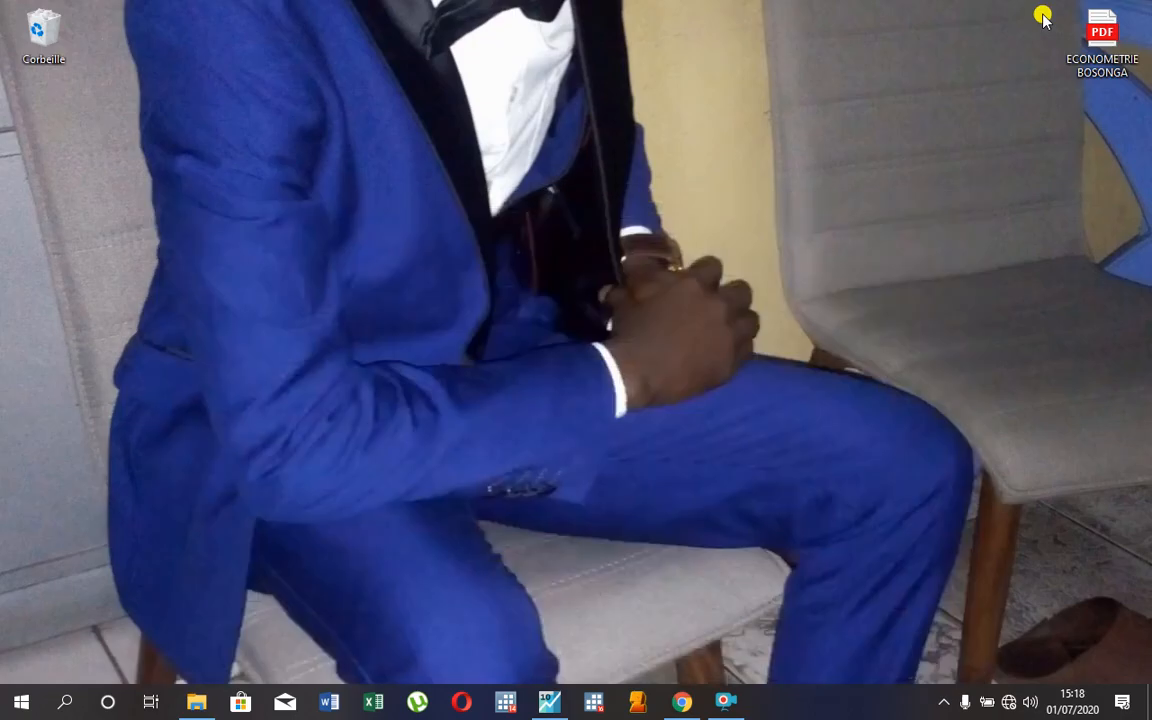
left_click(548, 705)
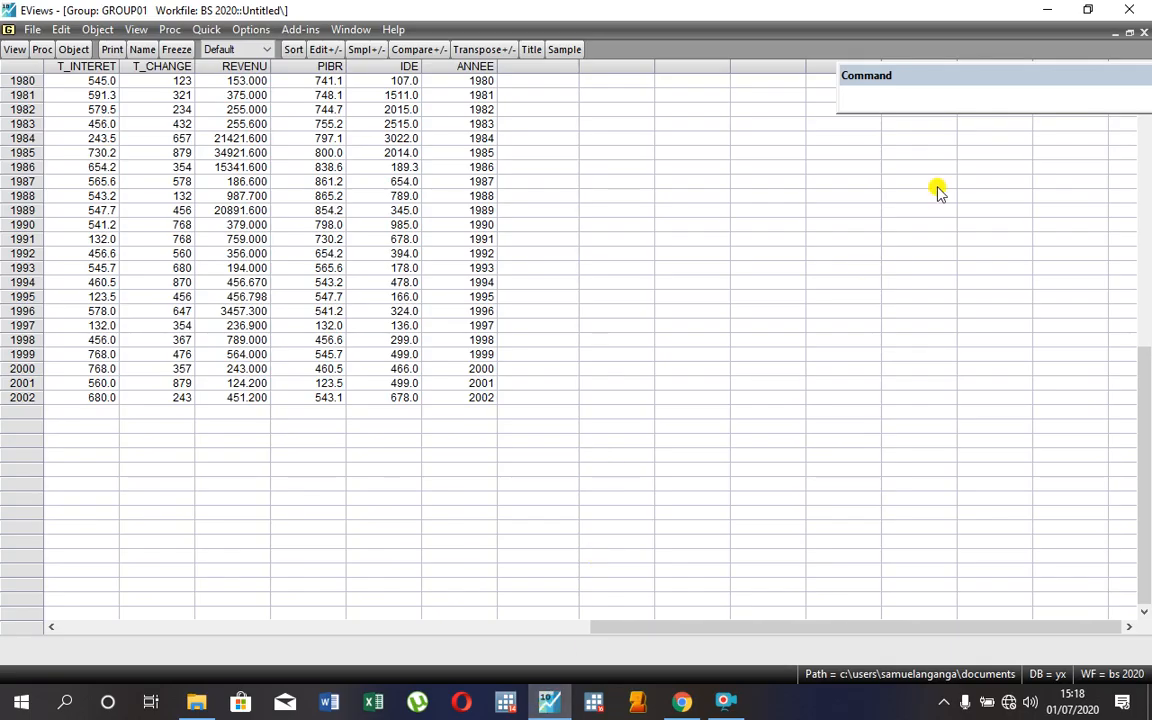
left_click(1115, 33)
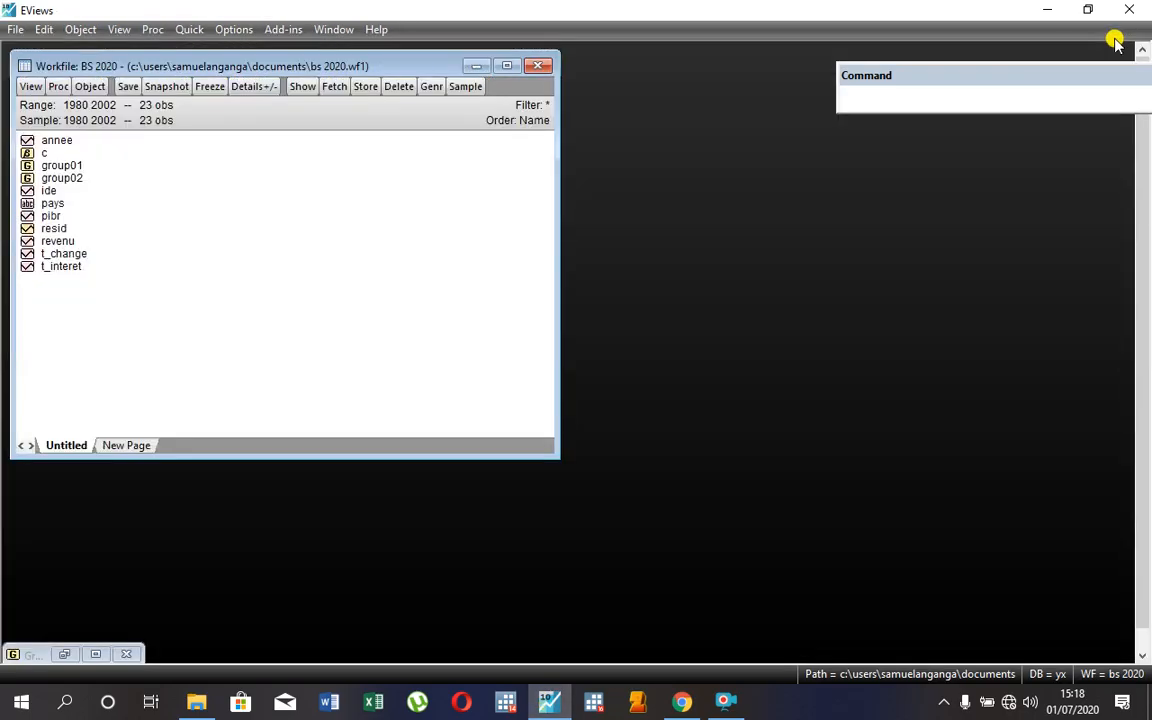
double_click(80, 180)
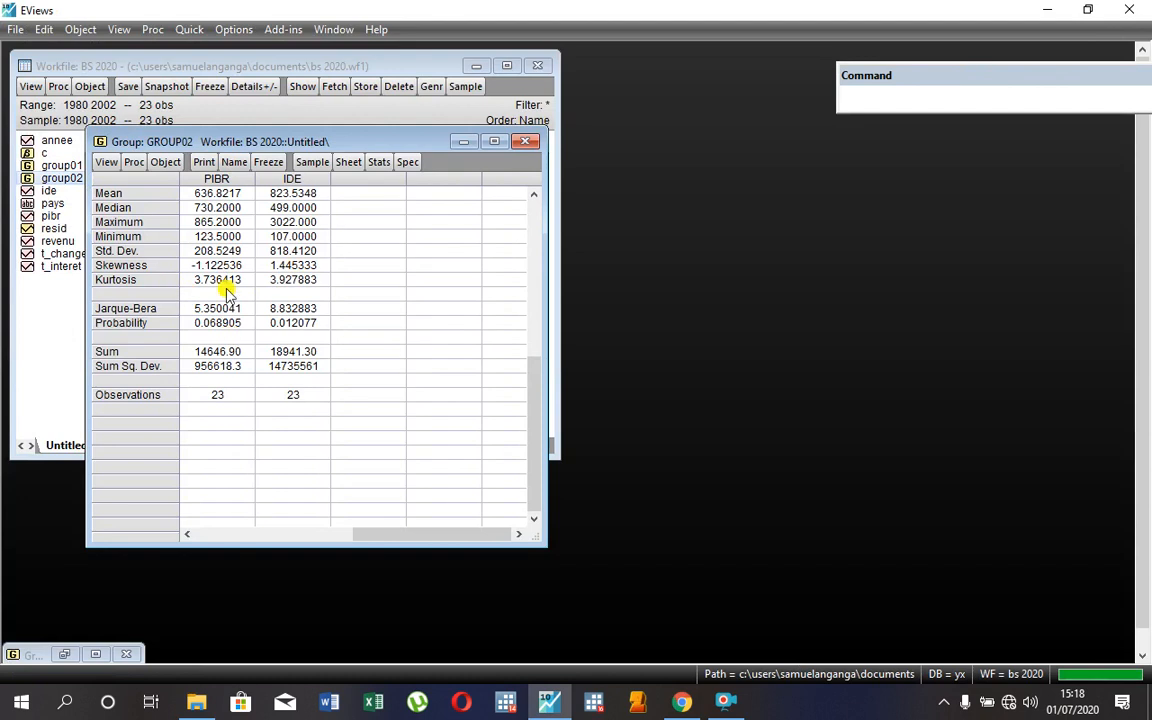
left_click(464, 142)
Try to compute a covariance matrix with the command "cov pibr revenu tchange".
left_click(845, 92)
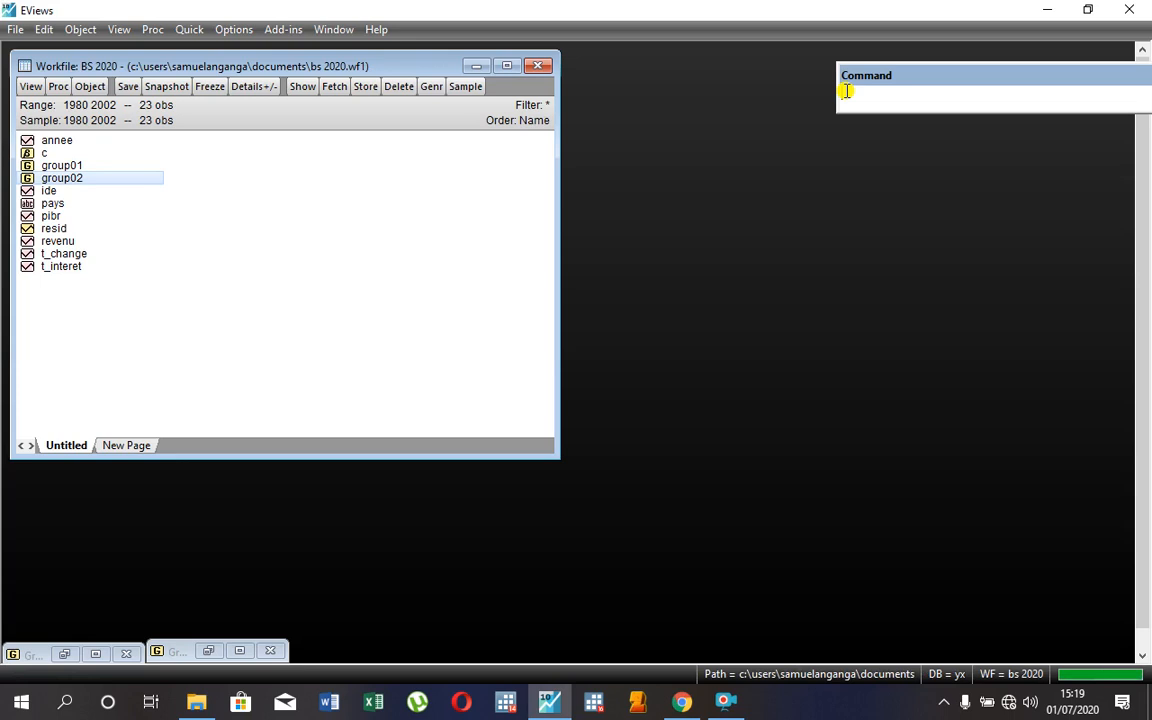
type("cov")
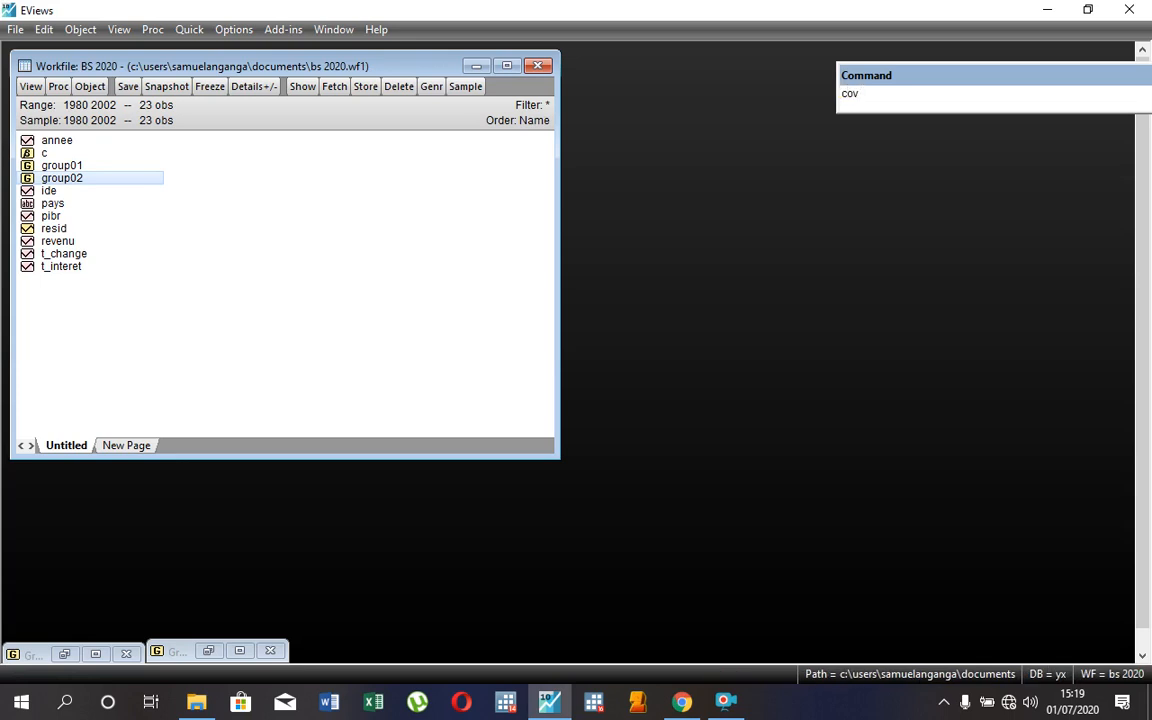
type(" pibr revenu tchange")
key("Return")
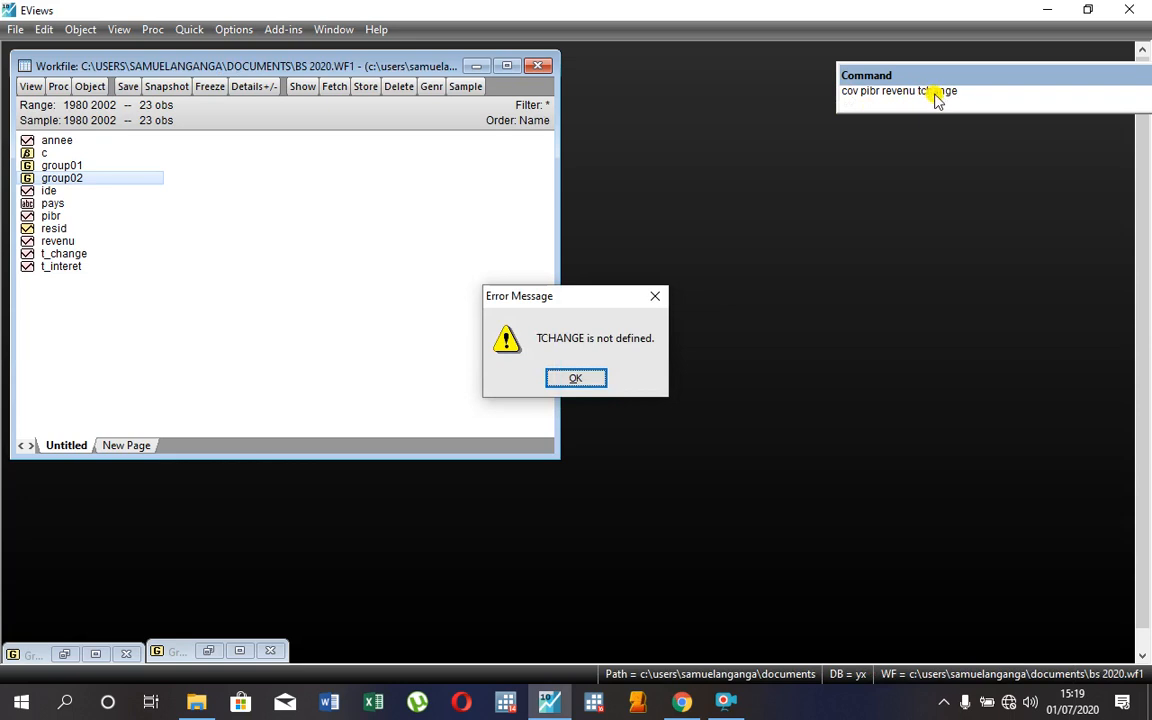
left_click(592, 378)
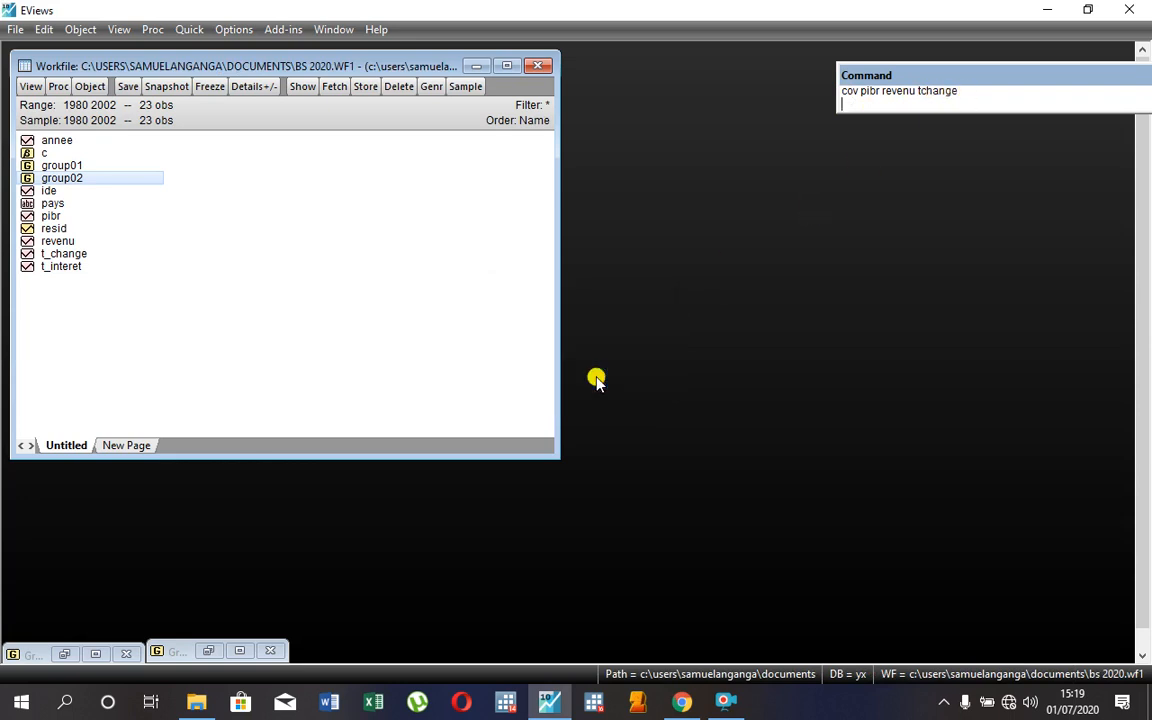
Change the last variable in the covariance command to t-change and try to run it.
left_click(923, 92)
type("-")
left_click(982, 93)
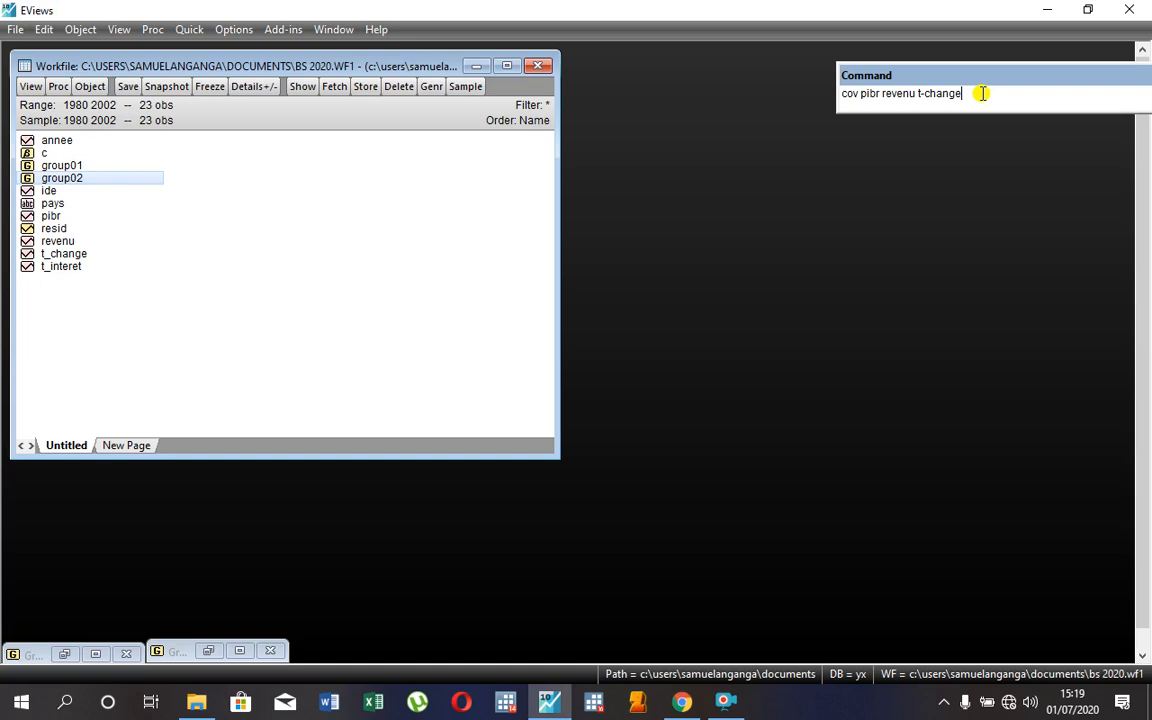
key("Return")
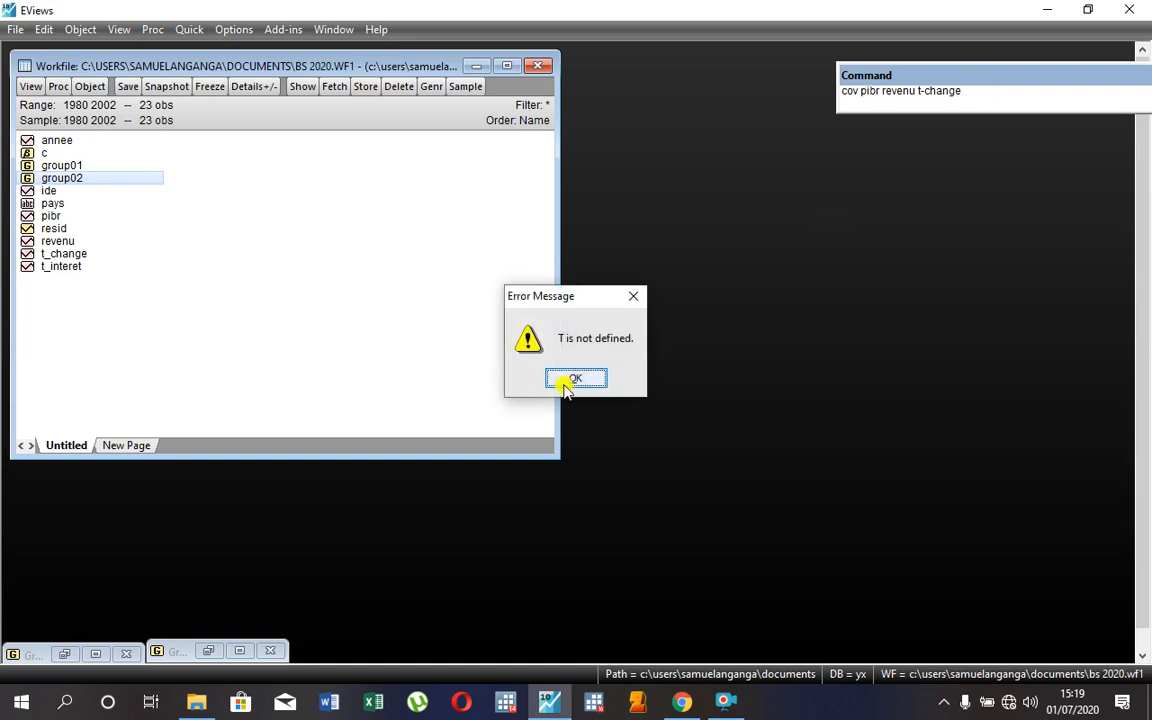
left_click(575, 379)
Remove the hyphen from t-change in the covariance command and try running it again.
left_click(925, 91)
key("BackSpace")
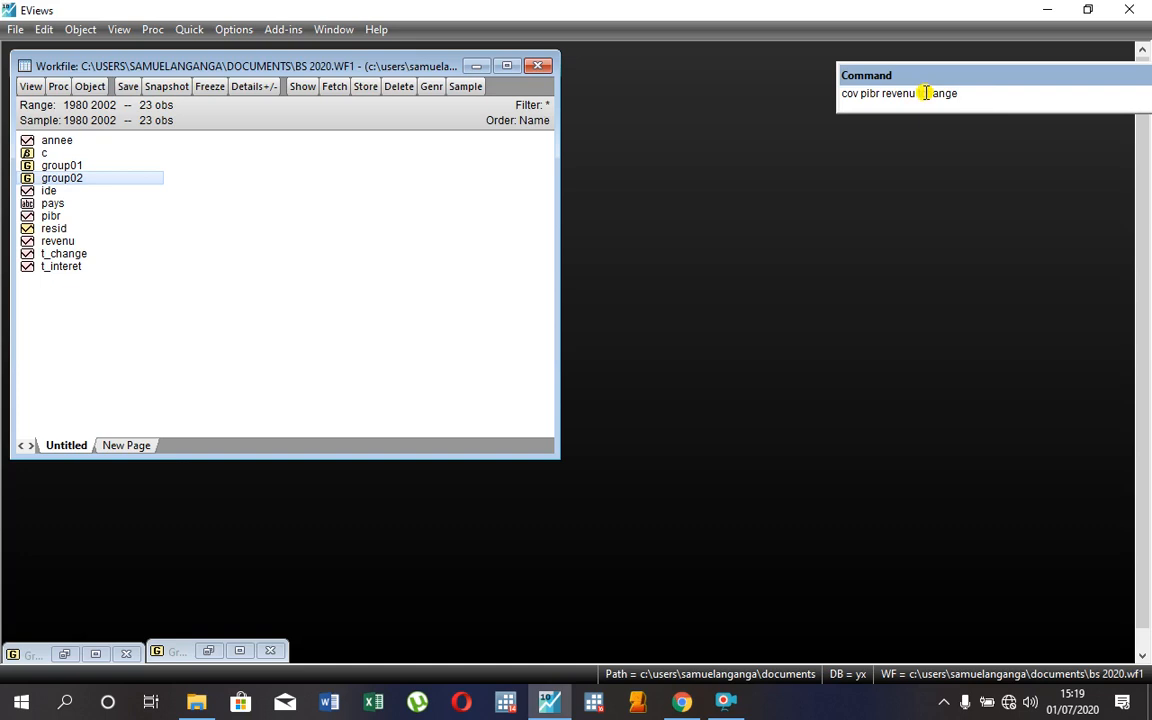
key("Return")
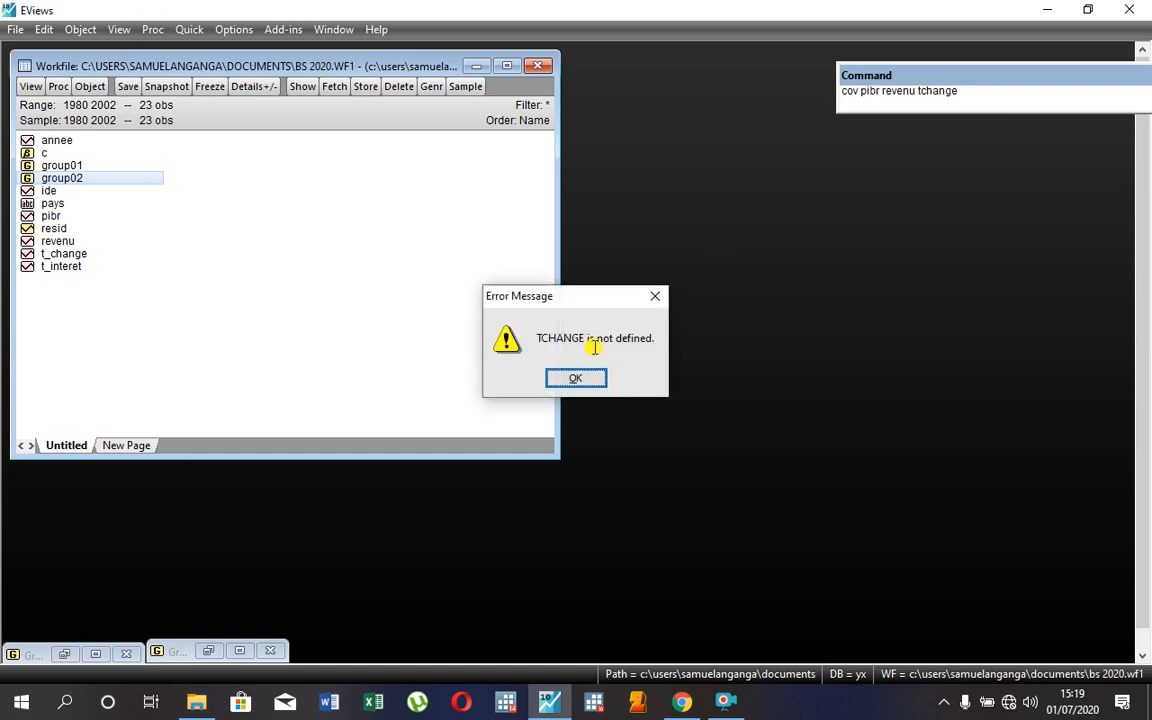
left_click(575, 378)
Replace tchange with ide in the covariance command and run "cov pibr revenu ide".
left_click(968, 91)
key("BackSpace")
key("BackSpace")
key("BackSpace")
key("BackSpace")
key("BackSpace")
key("BackSpace")
key("BackSpace")
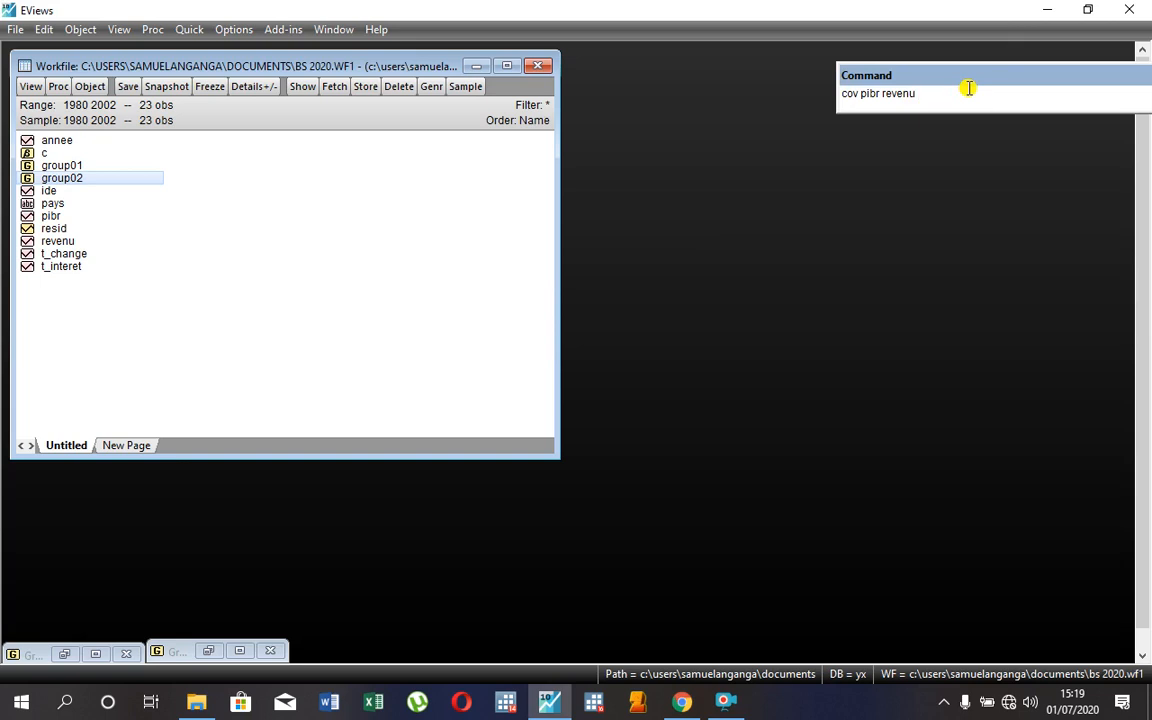
type("ide")
key("Return")
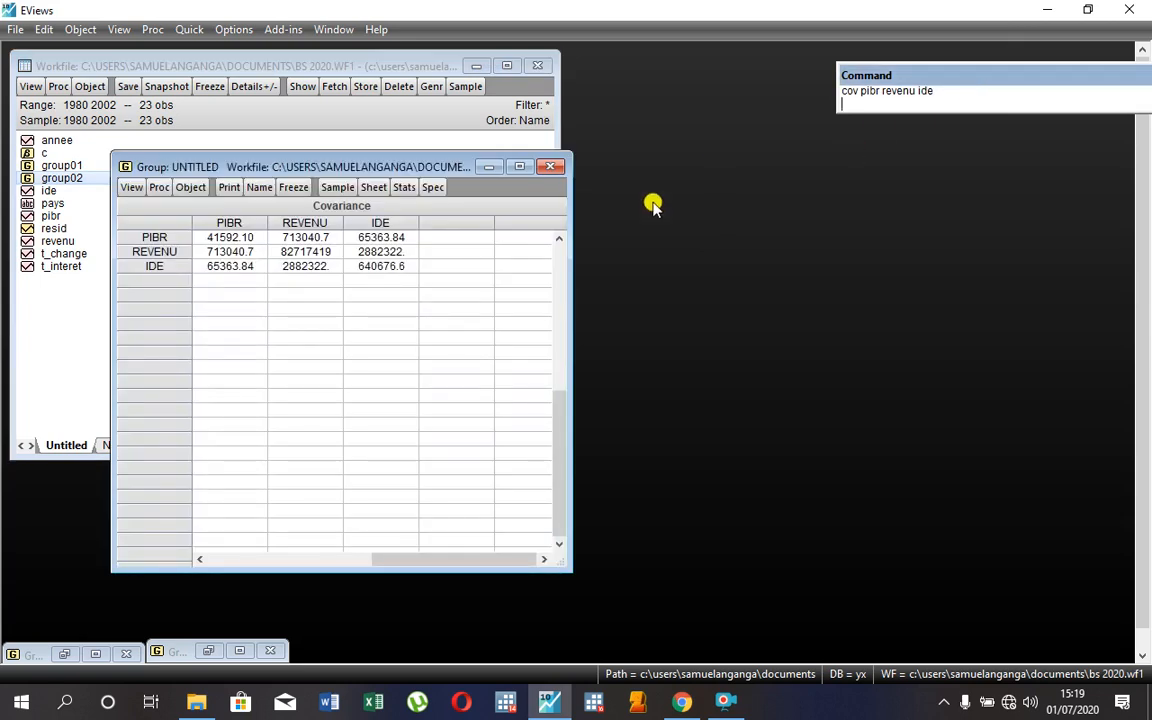
Maximize the covariance table to view it, and close it, saving the group under the name group03.
left_click(521, 167)
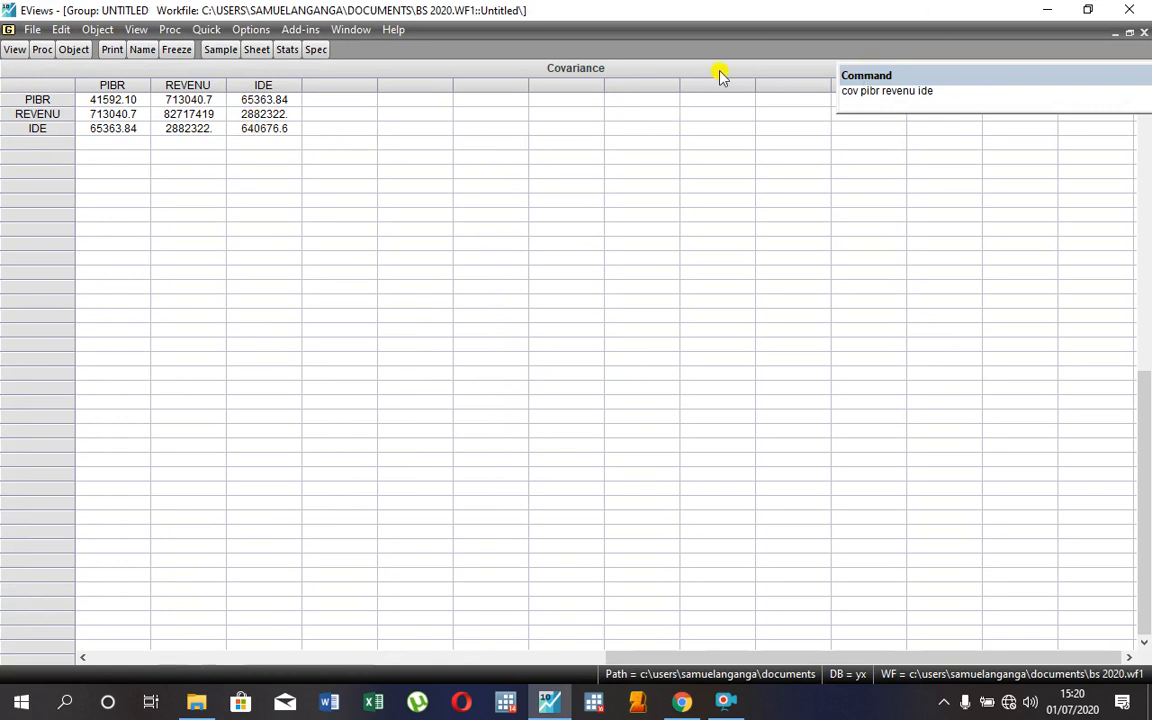
left_click(1142, 33)
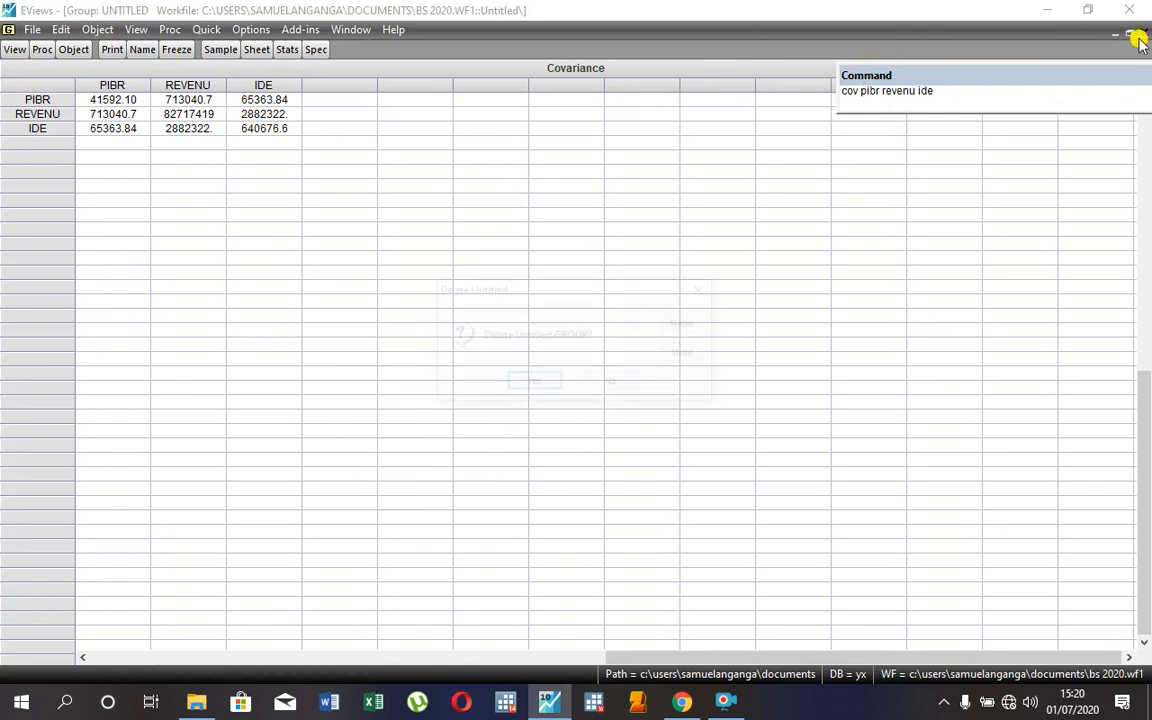
left_click(687, 324)
left_click(529, 412)
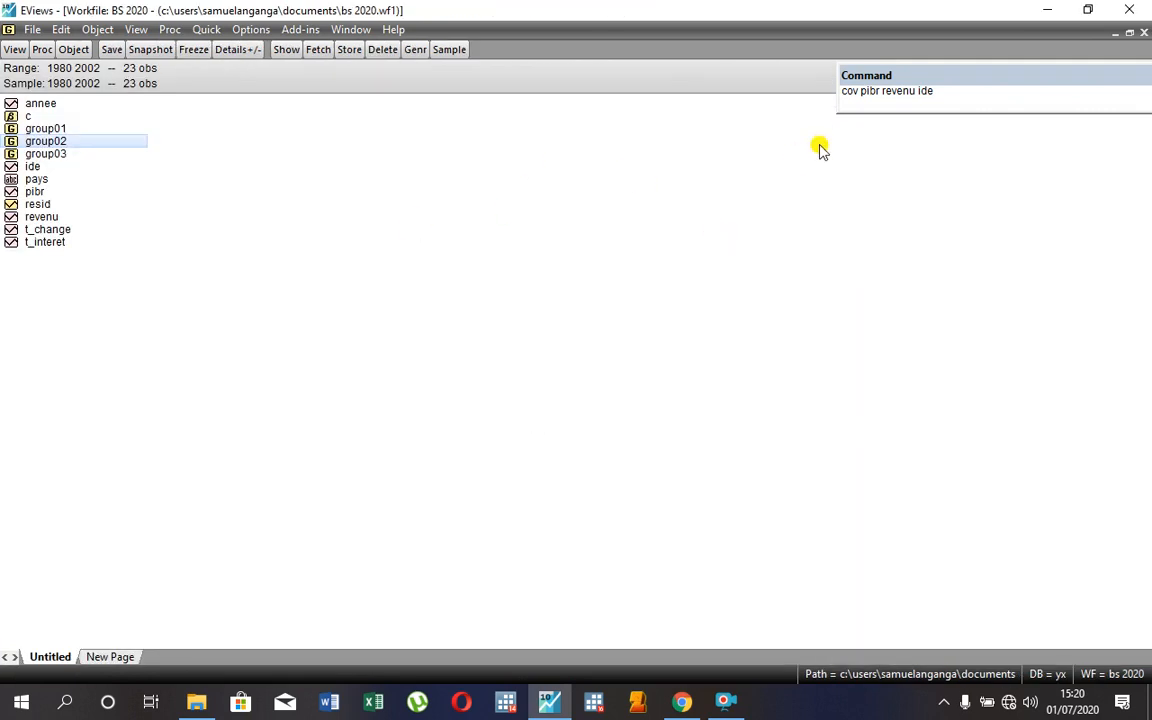
Enlarge the command window and try to compute correlations with the command "cor pibr ide revenu tinteret".
left_click_drag(830, 86, 449, 157)
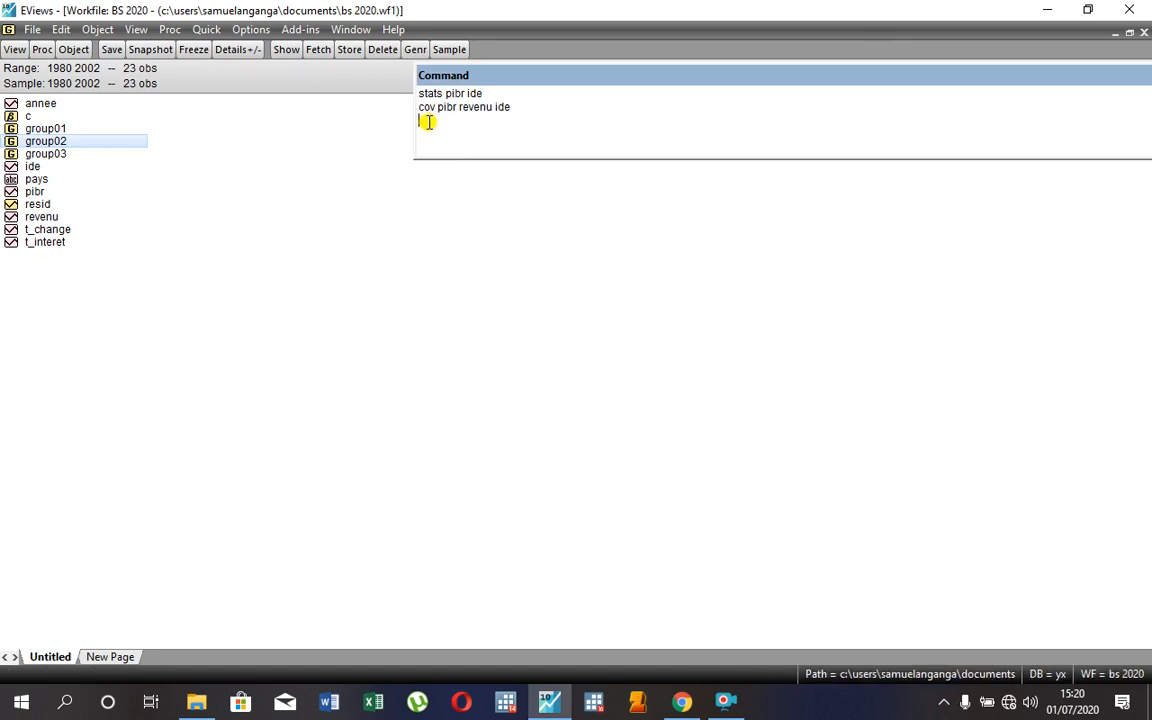
type("cor")
type("pibr ide revenu tinte")
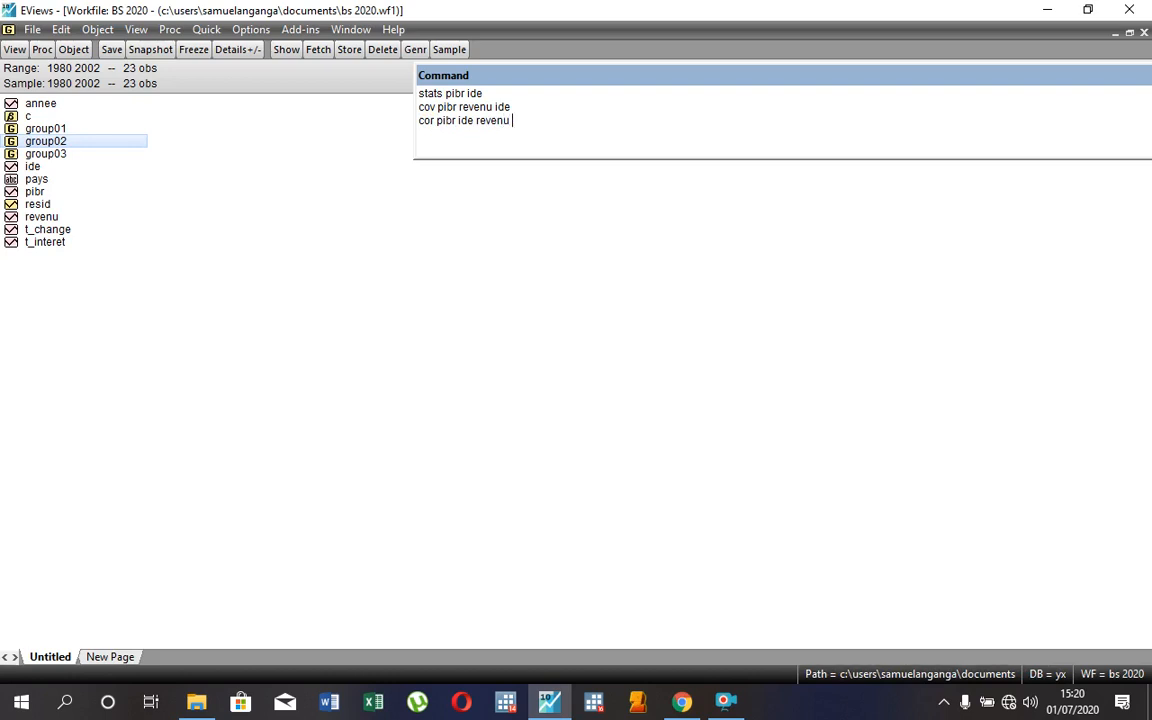
type("t")
key("BackSpace")
type("ret")
key("Return")
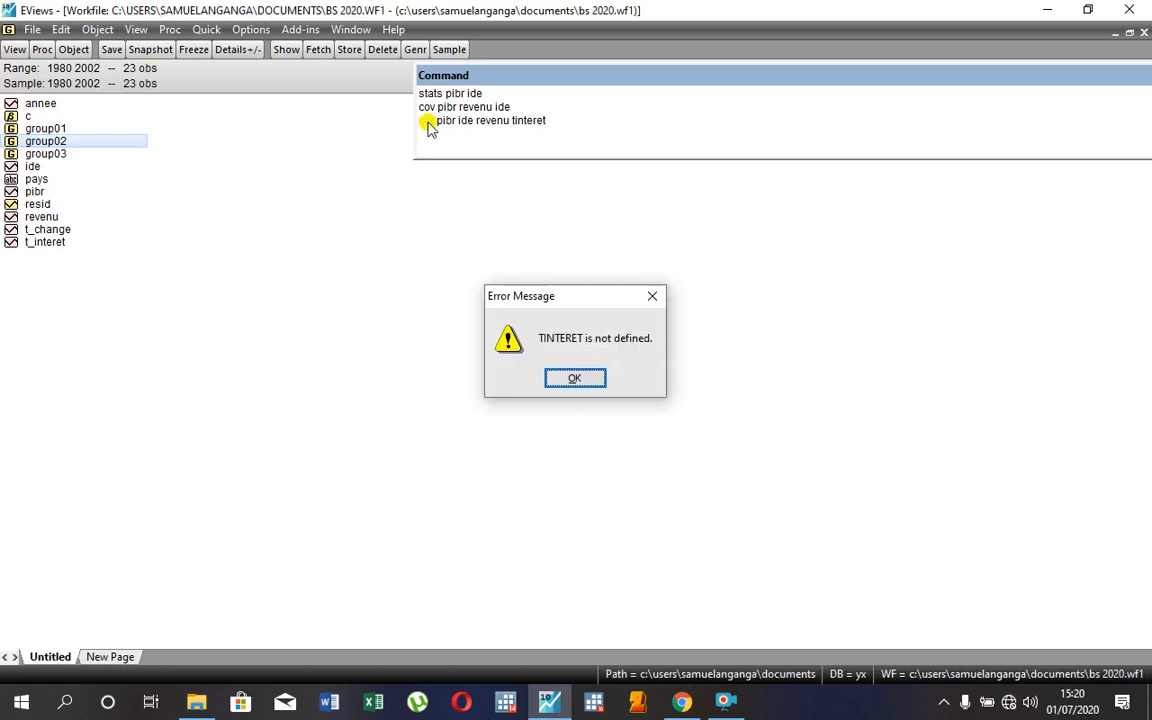
left_click(556, 376)
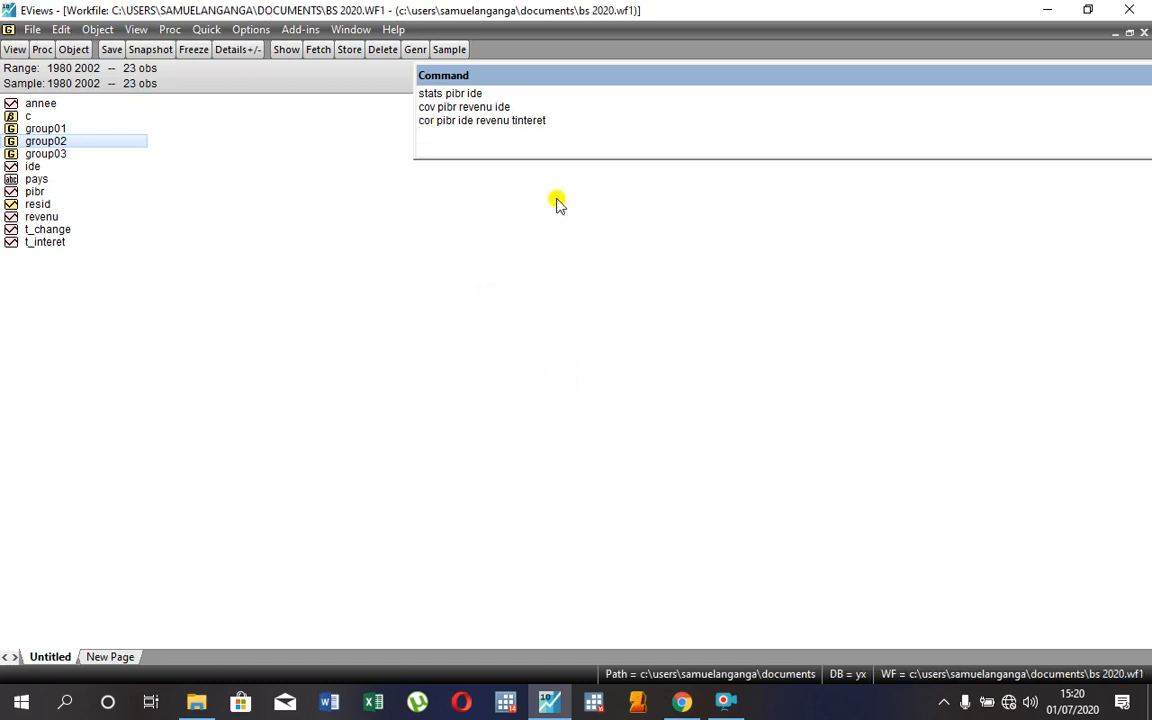
Correct the last variable to t_interet and run the command "cor pibr ide revenu t_interet".
left_click(517, 120)
type("_")
left_click(555, 119)
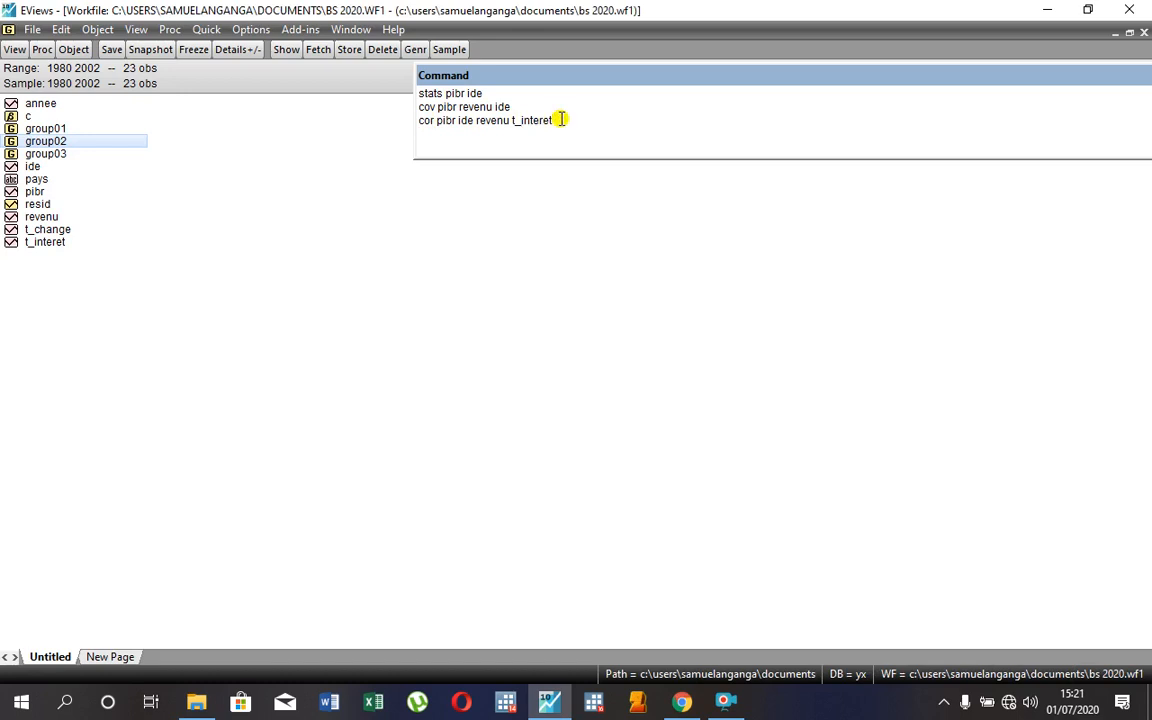
key("Return")
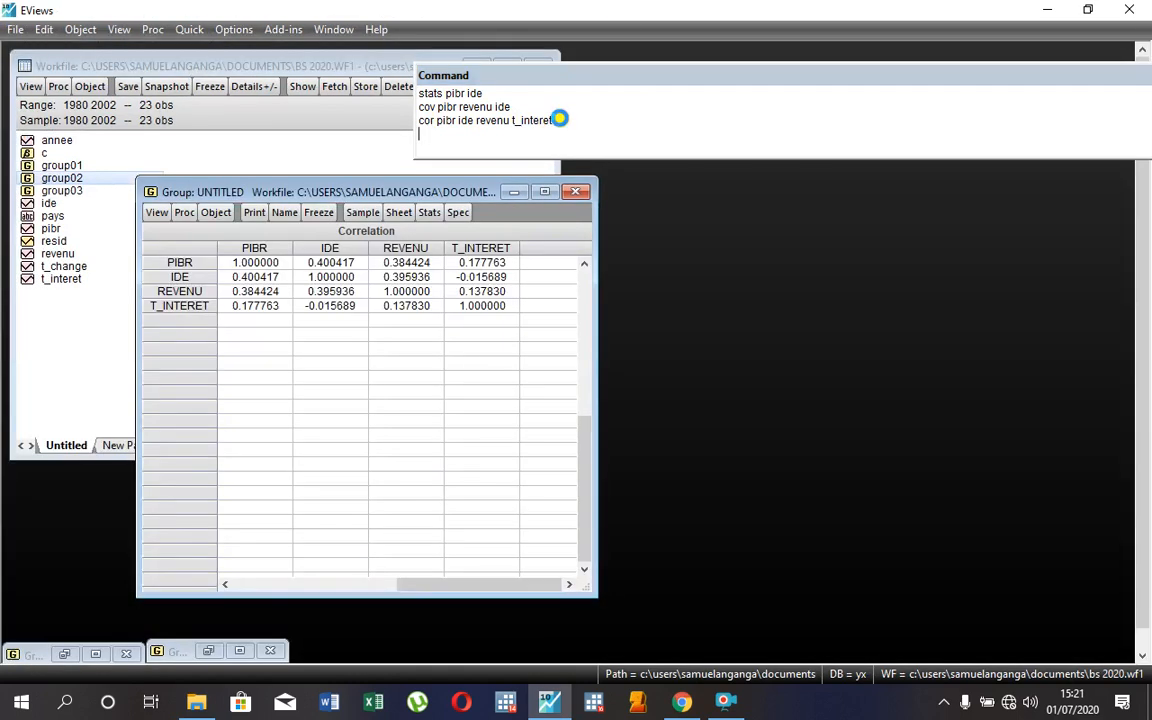
Maximize the correlation table and narrow the command window to examine all the coefficients.
left_click(545, 191)
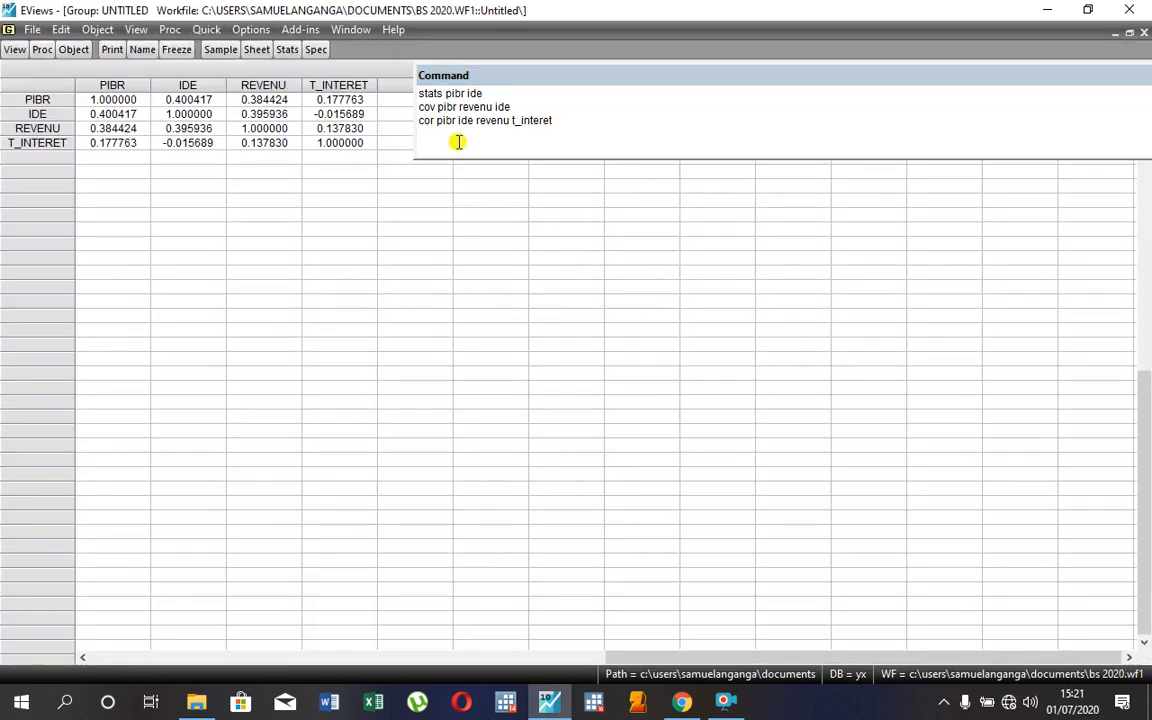
left_click_drag(413, 107, 637, 108)
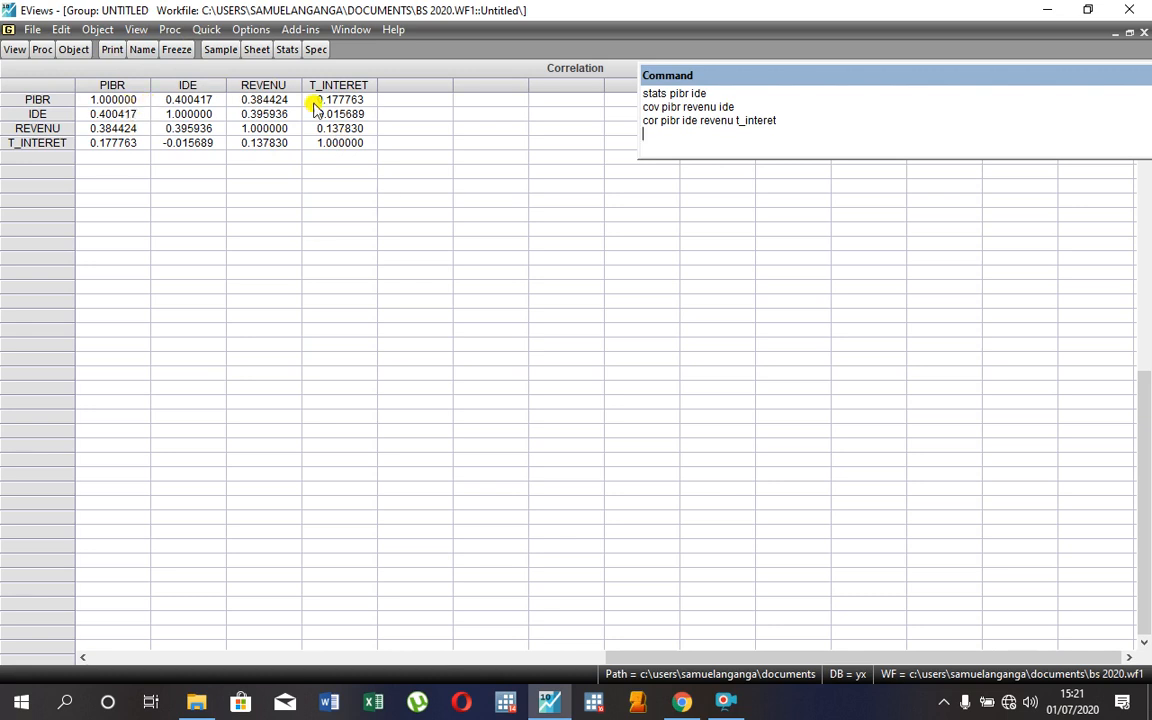
left_click(112, 49)
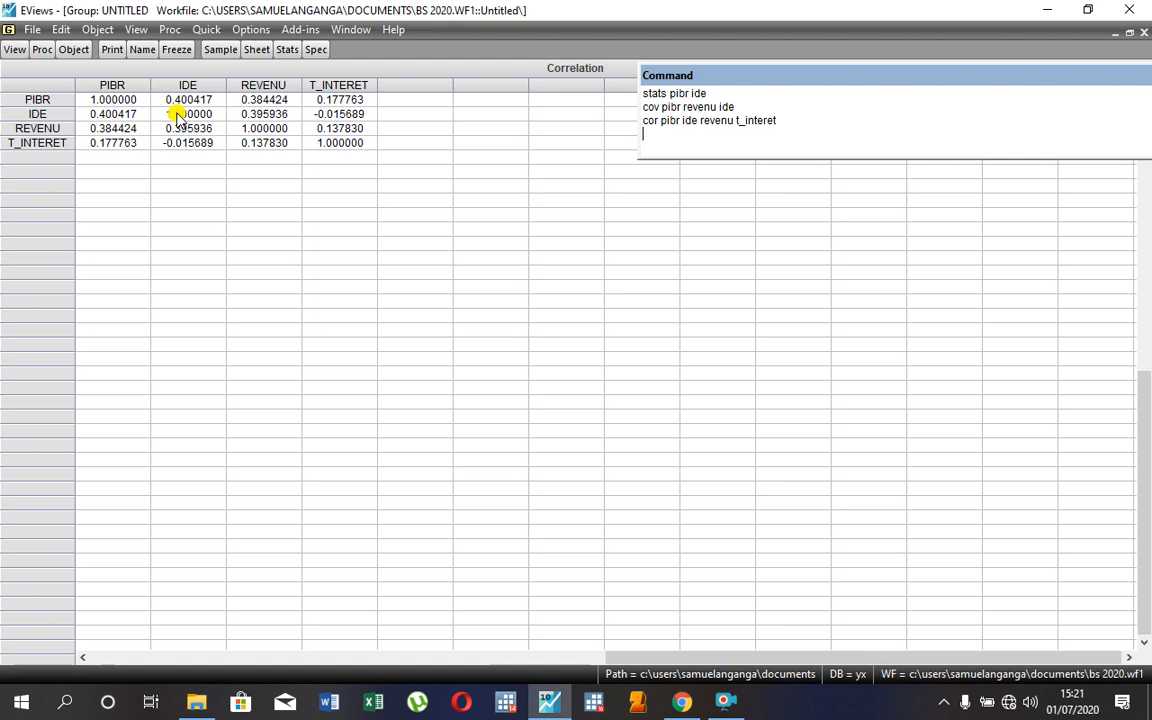
Close the correlation table, saving the group under the name group04 with the display name "jn".
left_click(1144, 32)
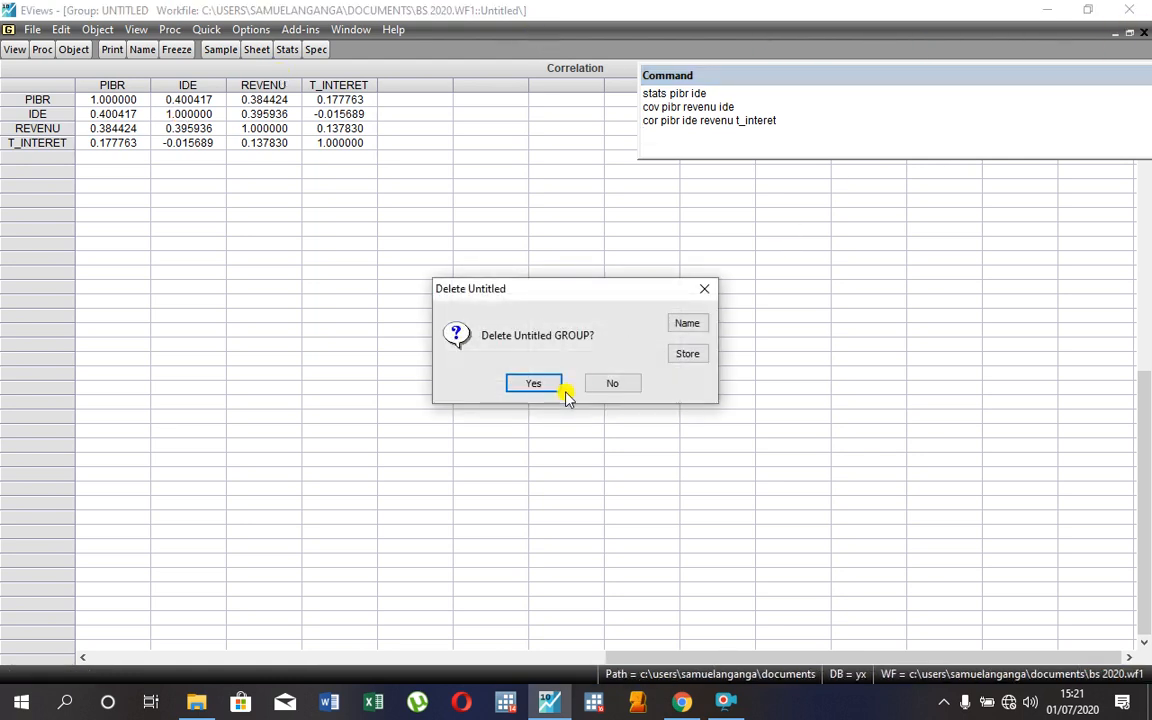
left_click(700, 322)
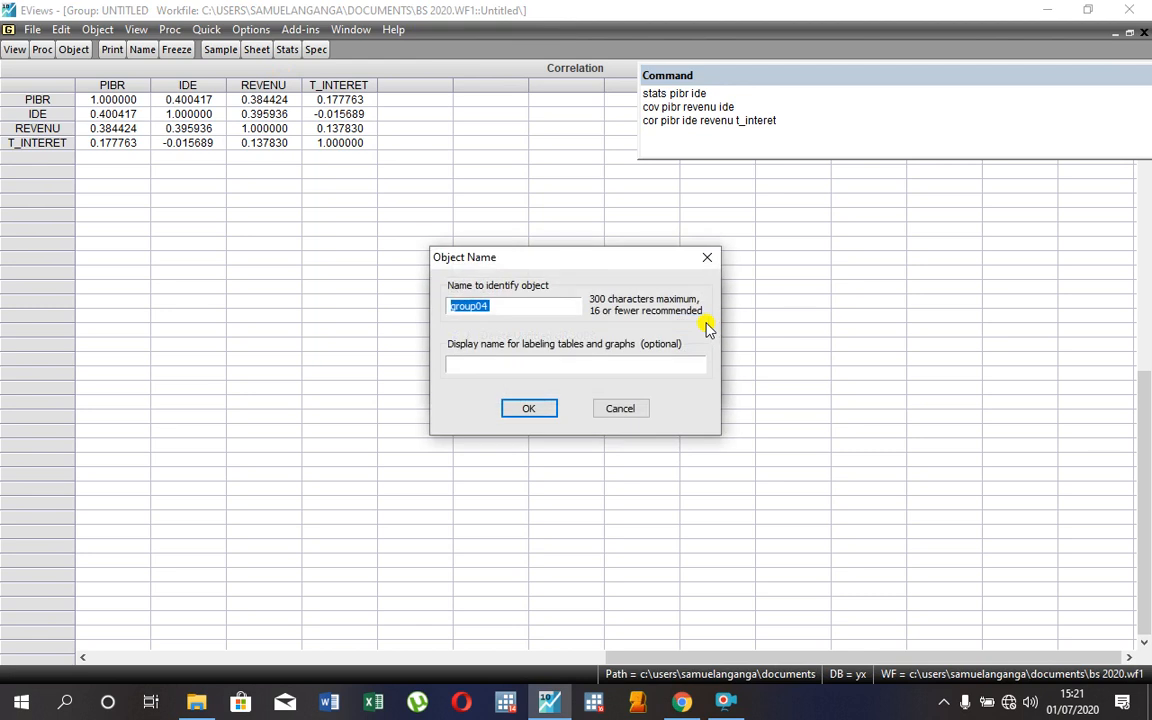
left_click(522, 365)
type("jn")
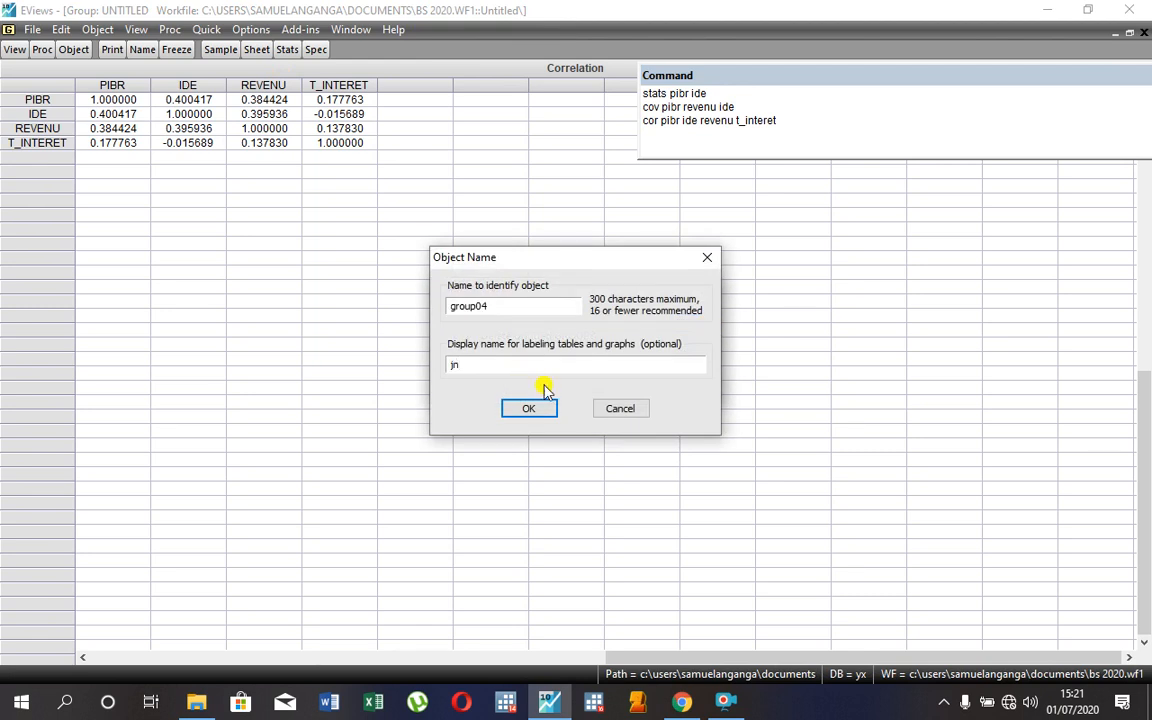
left_click(550, 405)
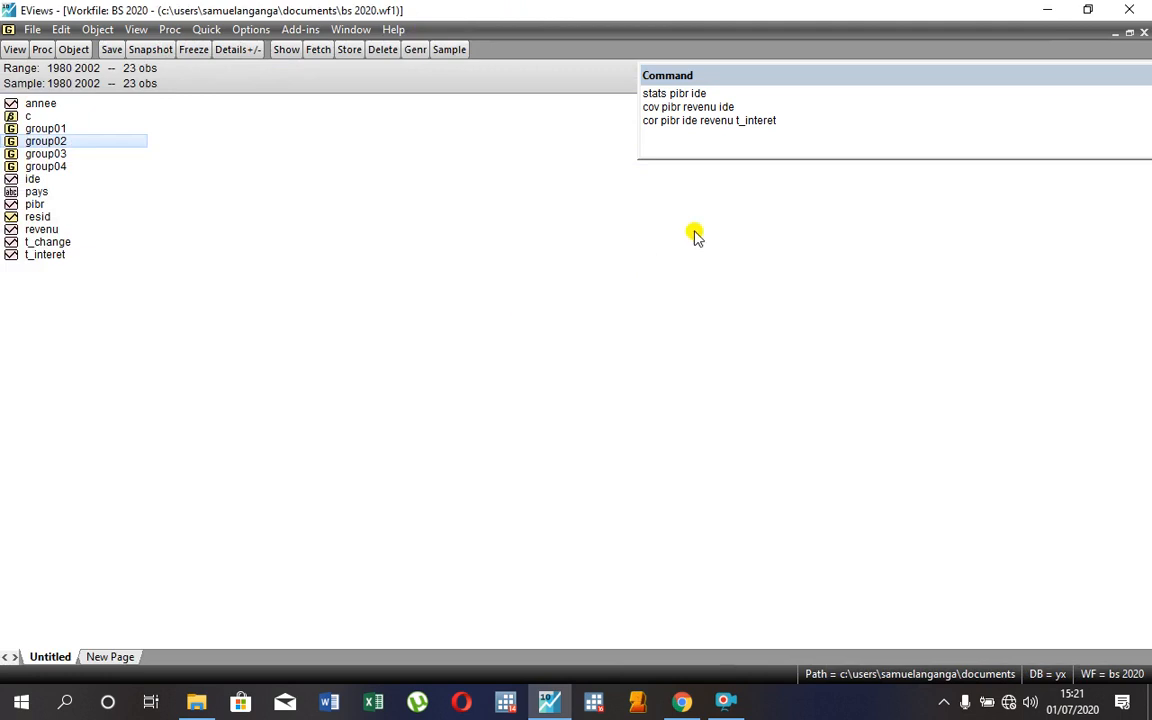
Run the command "estimate pibr ide t_change t_interet revenu" with the Least Squares method on sample 1980 2002, and maximize the equation output.
left_click(651, 134)
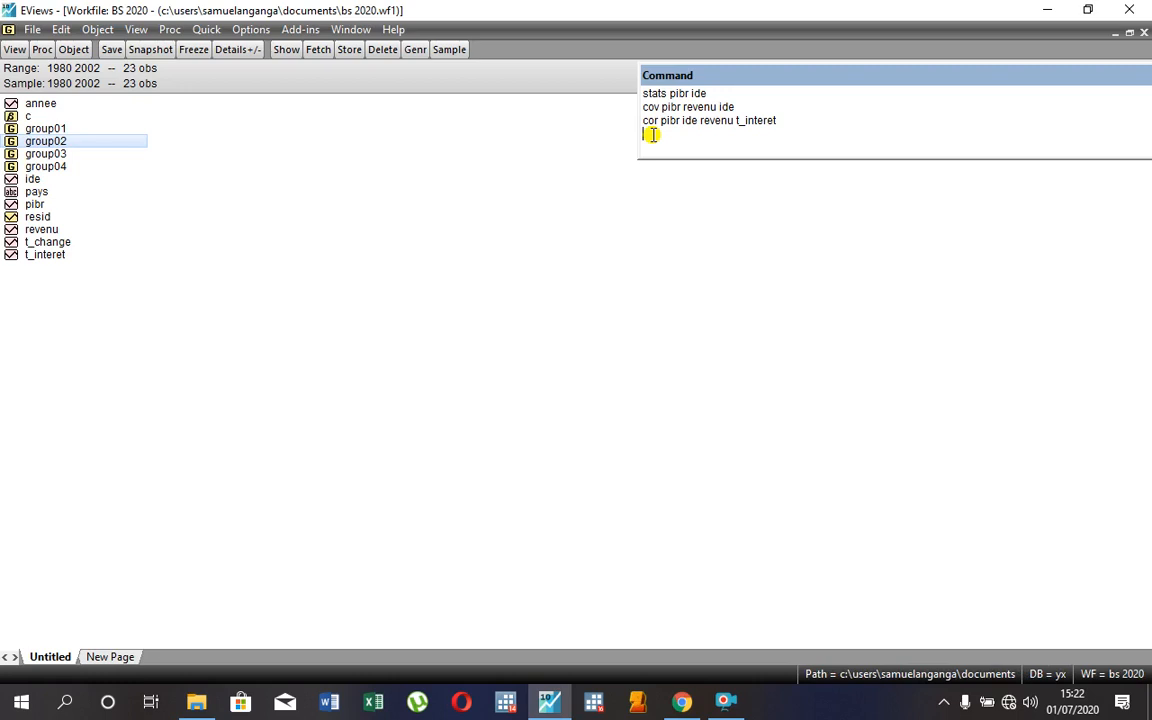
type("estimate pibr")
type("ide ")
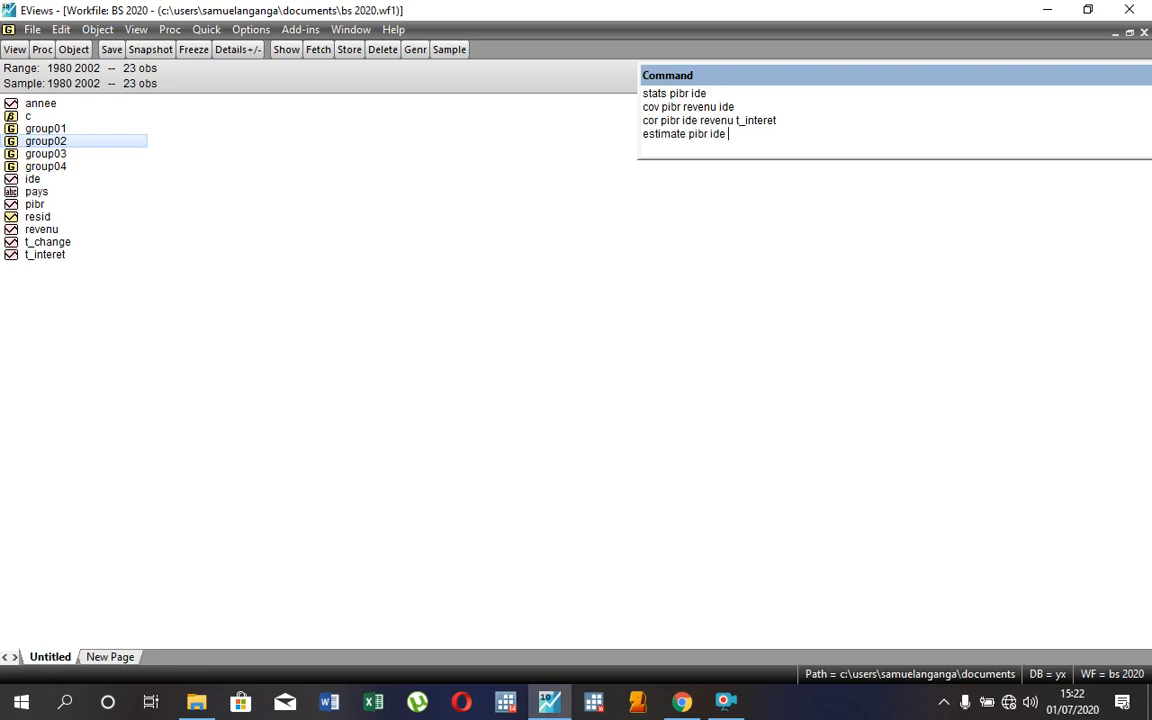
type("t_change t_interet revenu")
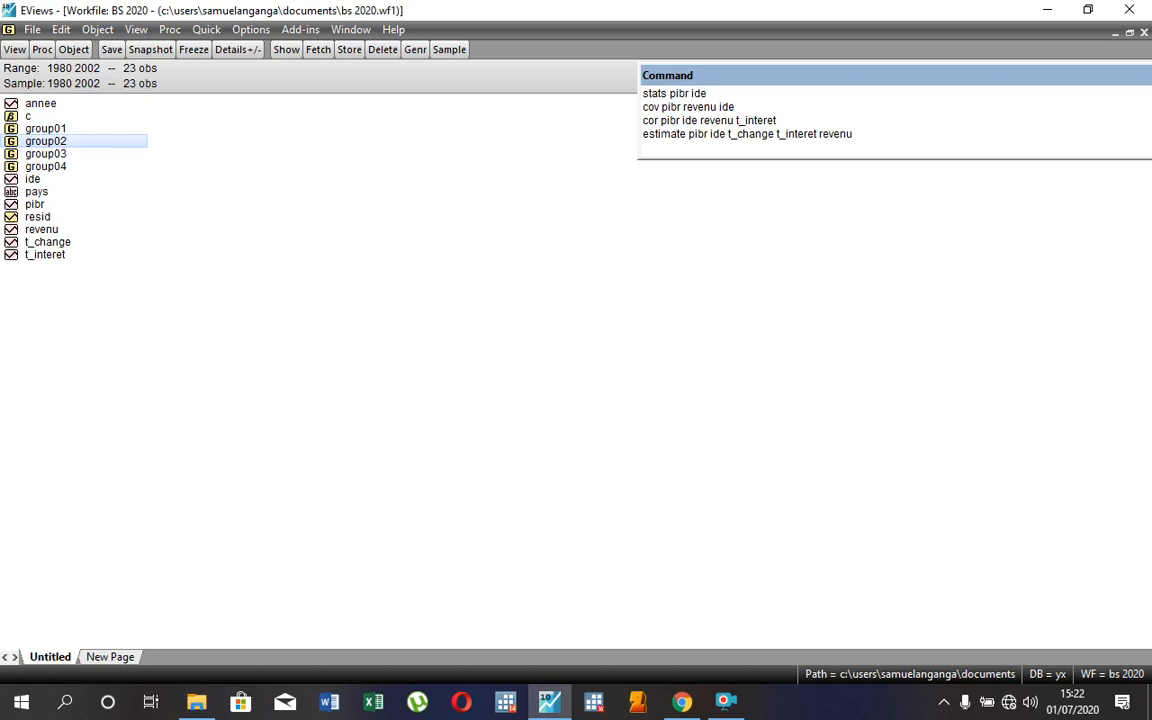
key("Return")
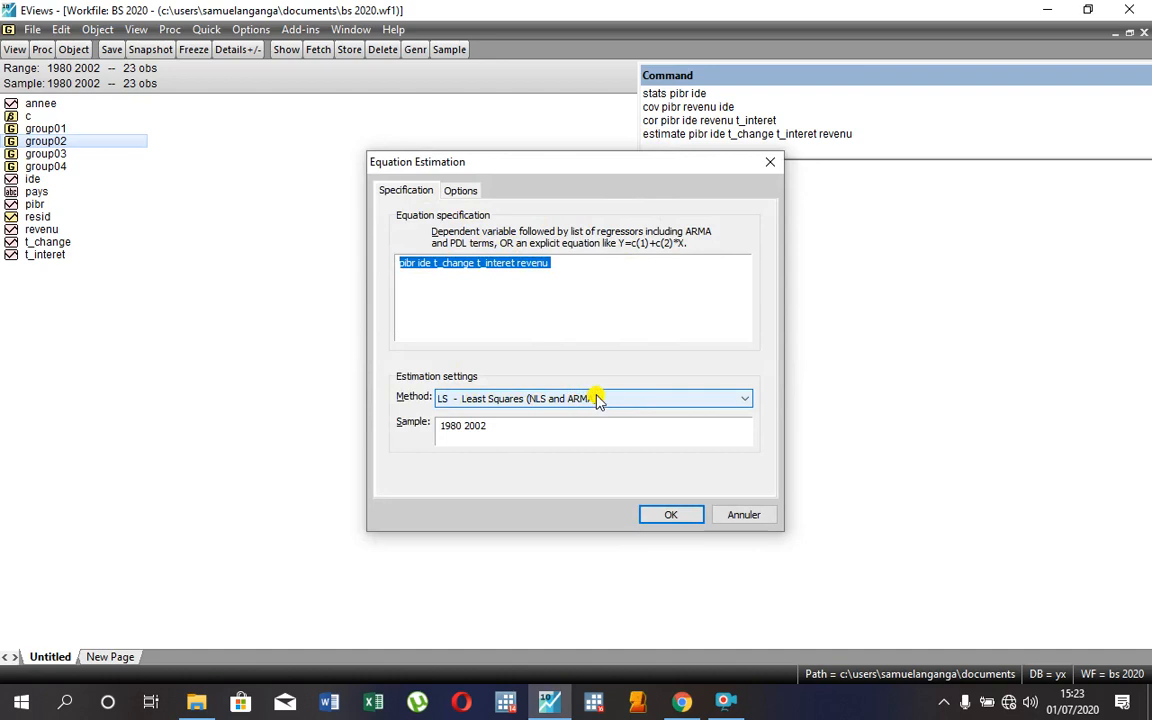
left_click(665, 513)
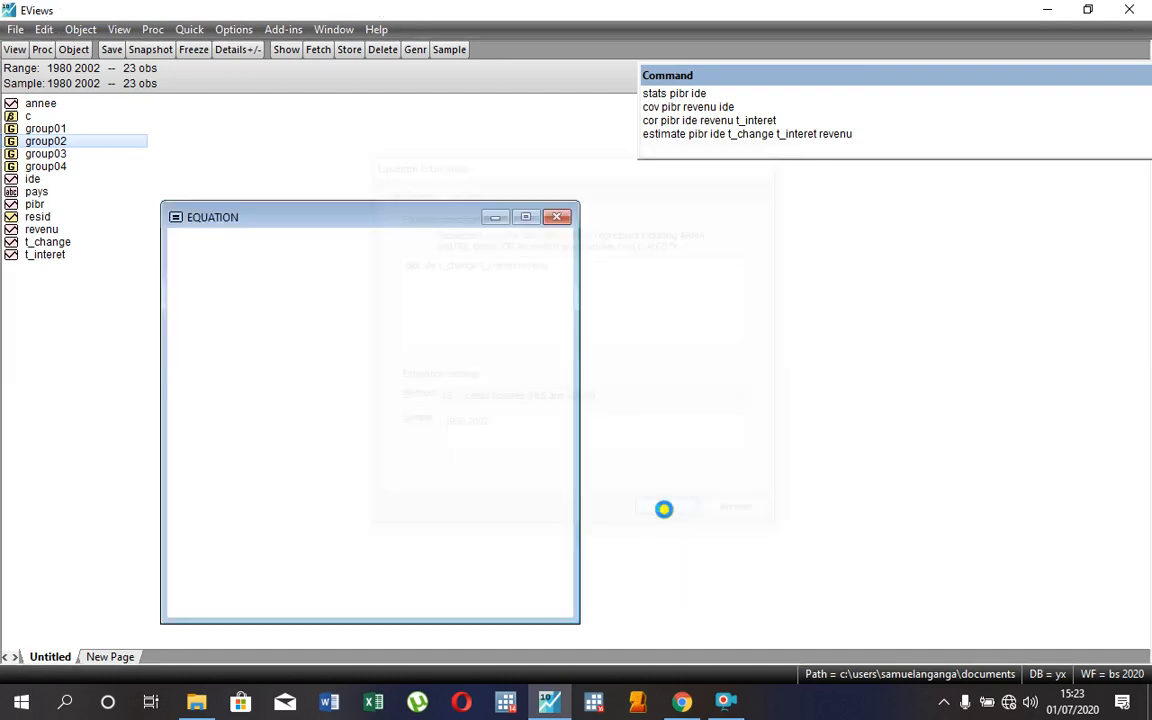
left_click(525, 218)
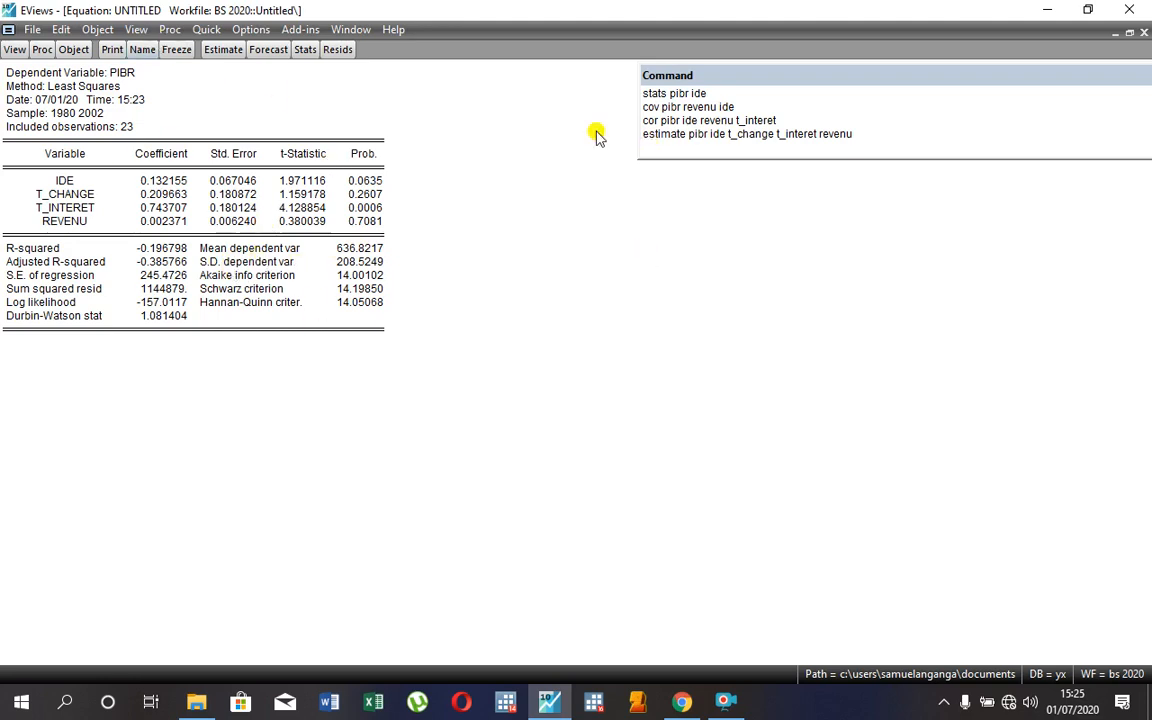
Run the command "ls pibr ide t_change t_interet revenu", reusing the earlier regressor list and deleting the previous untitled equation.
left_click(648, 146)
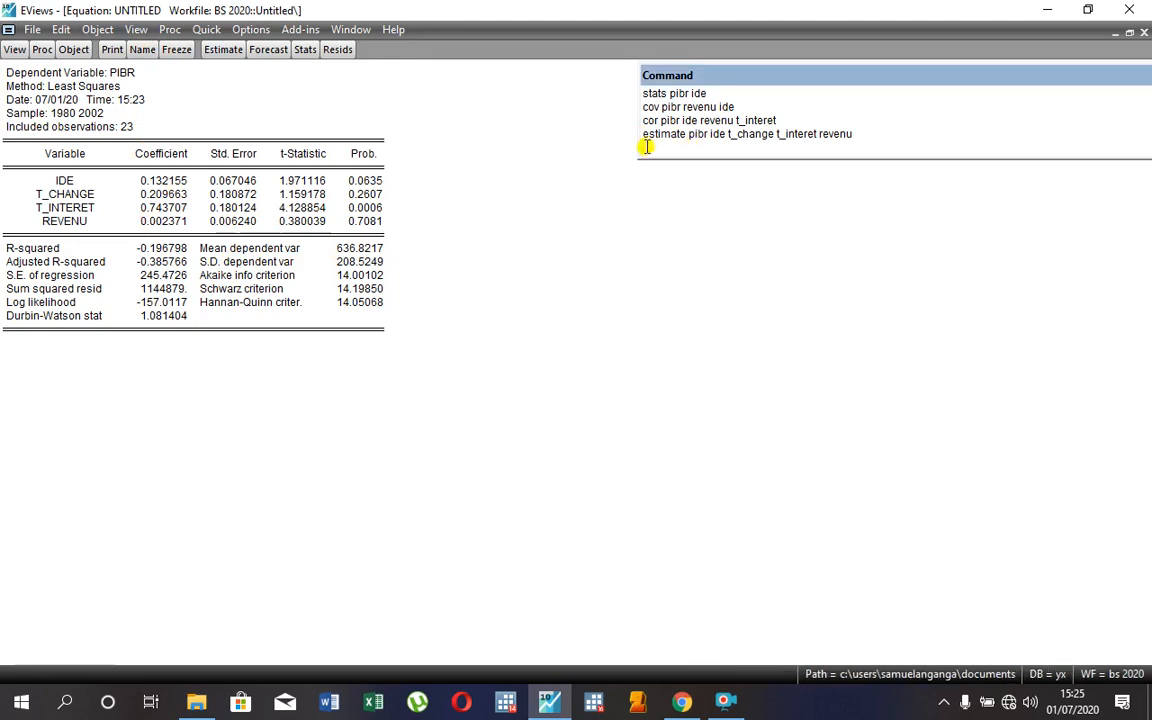
type("ls")
type("pibr")
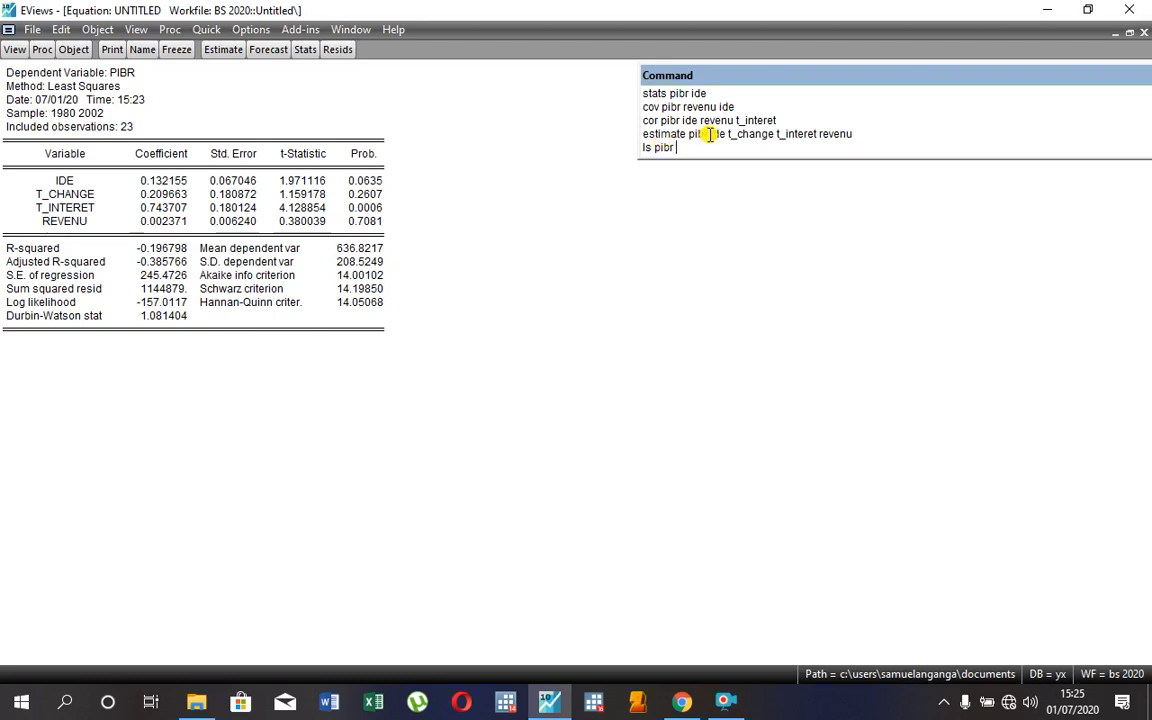
left_click_drag(708, 134, 859, 137)
key("ctrl+c")
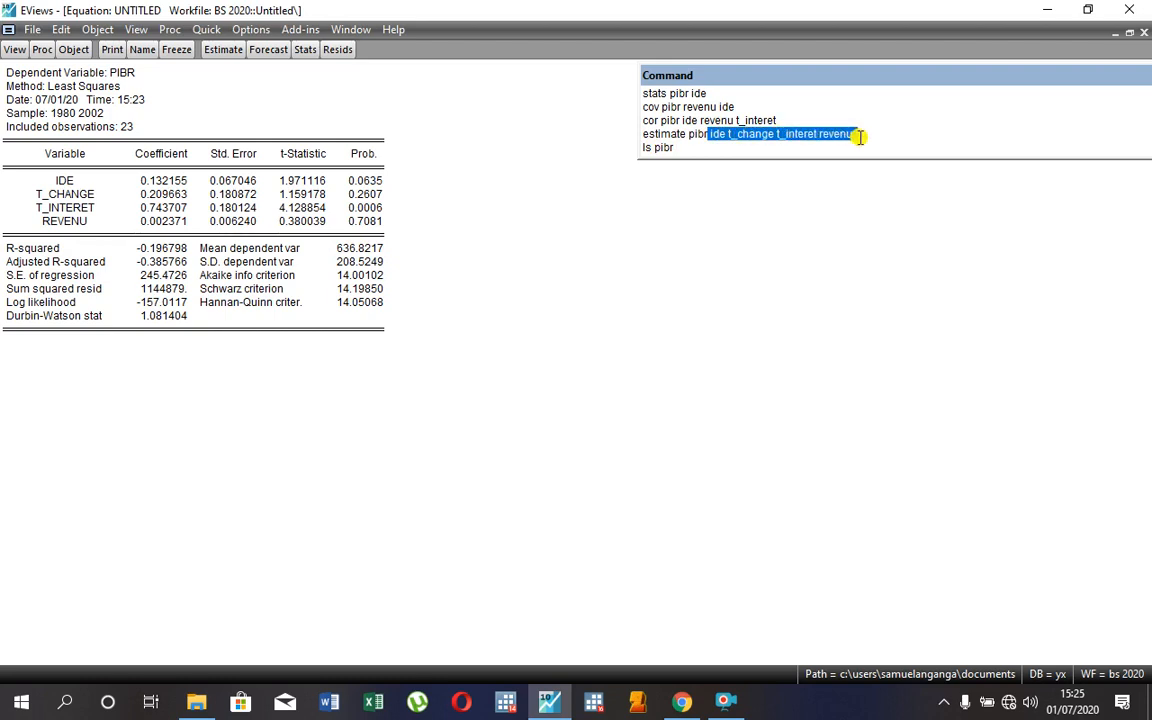
left_click(702, 150)
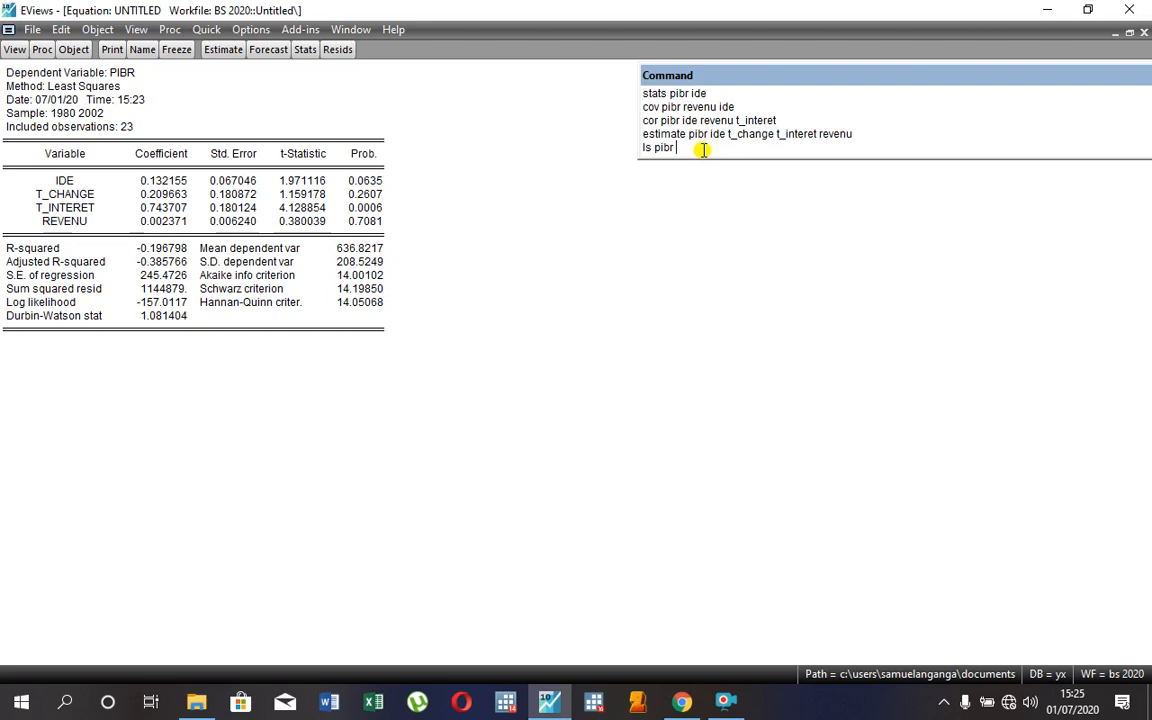
key("ctrl+v")
key("Return")
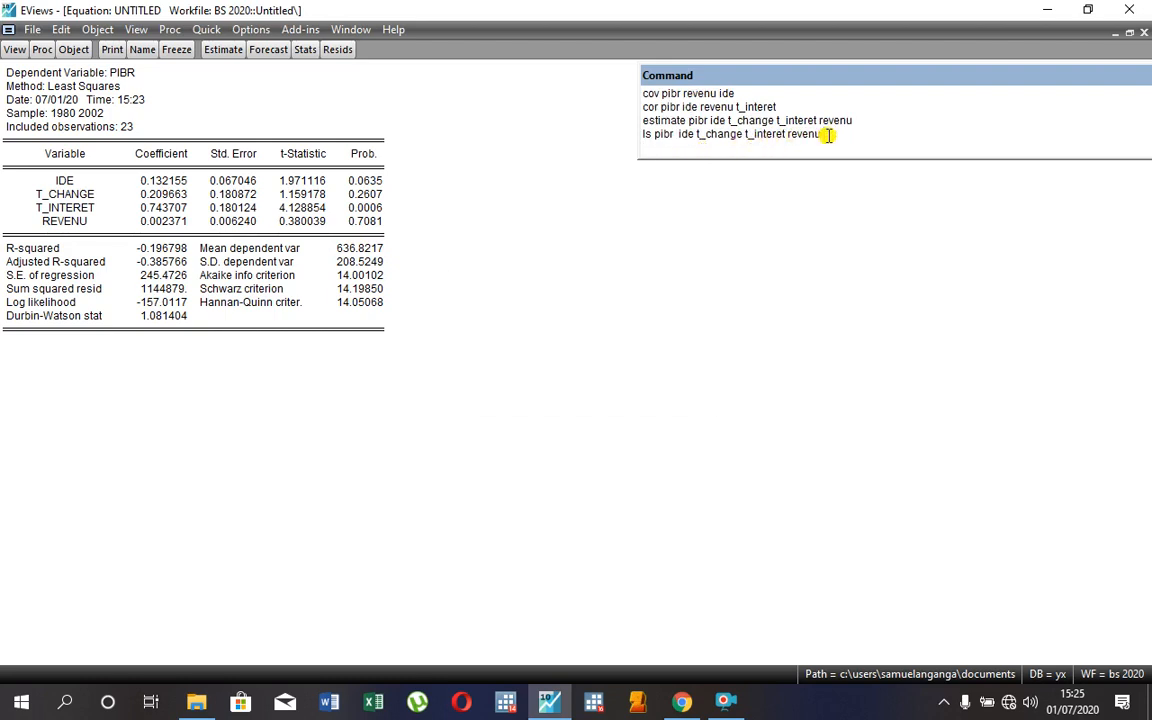
key("Return")
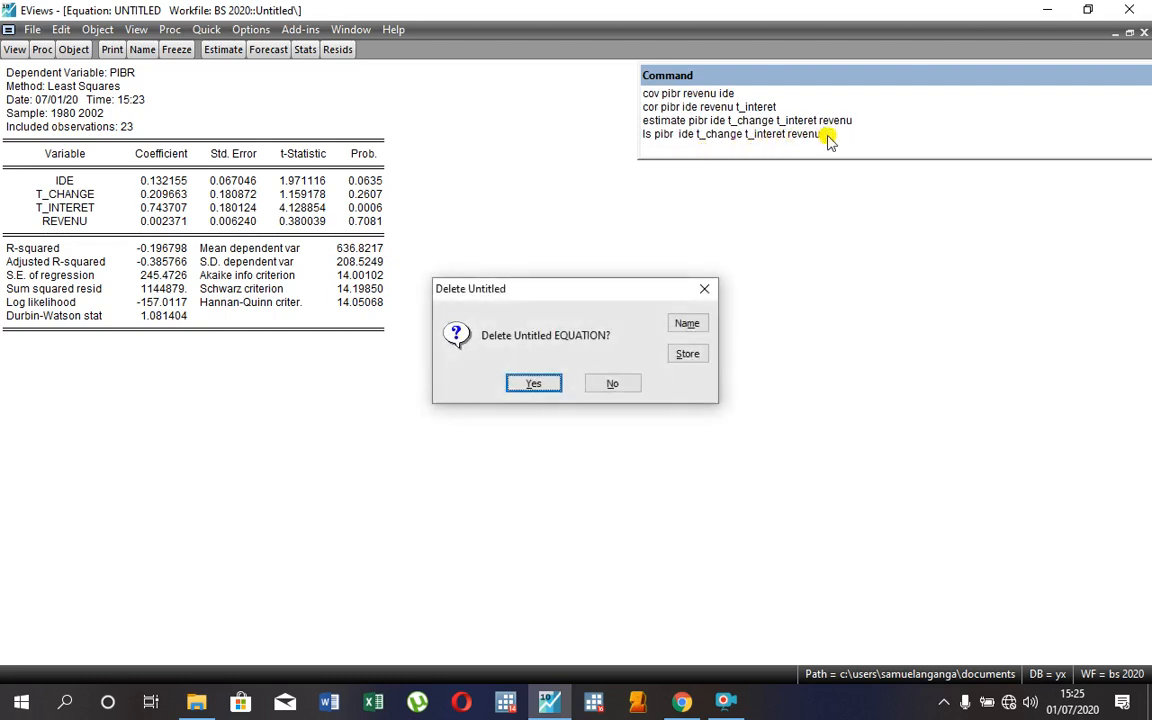
left_click(533, 384)
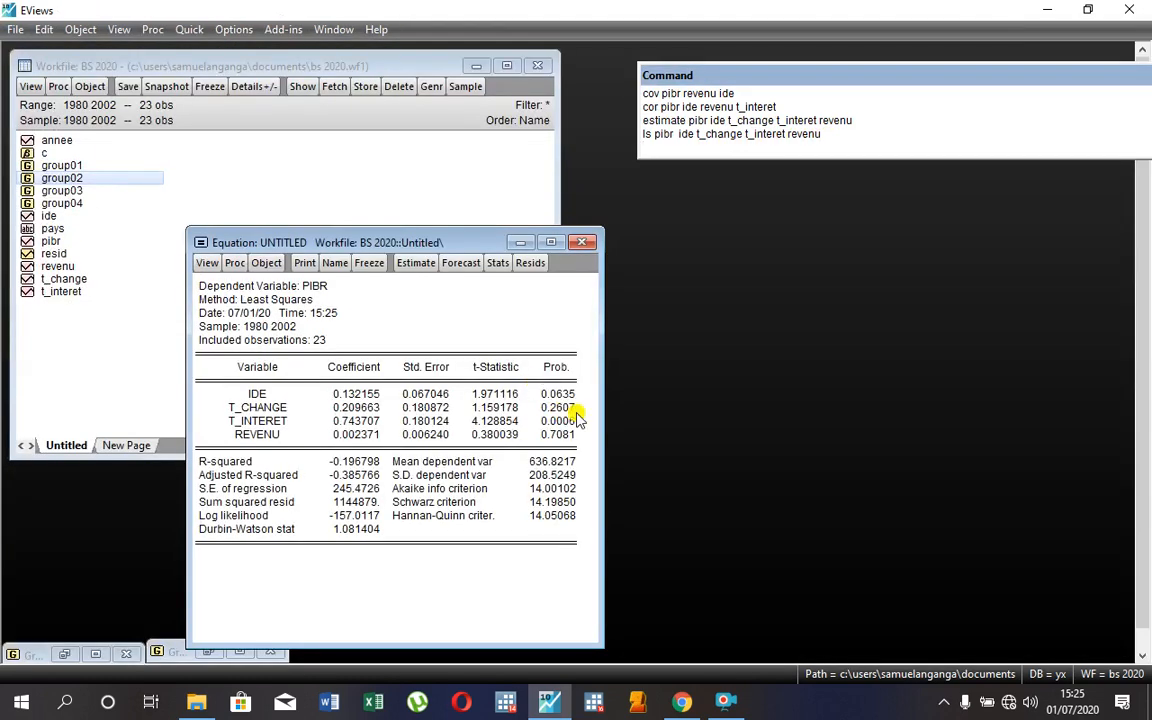
Reduce the command window's height and resize the new equation window so it sits beside the workfile window.
left_click_drag(600, 423, 958, 395)
left_click_drag(860, 157, 857, 92)
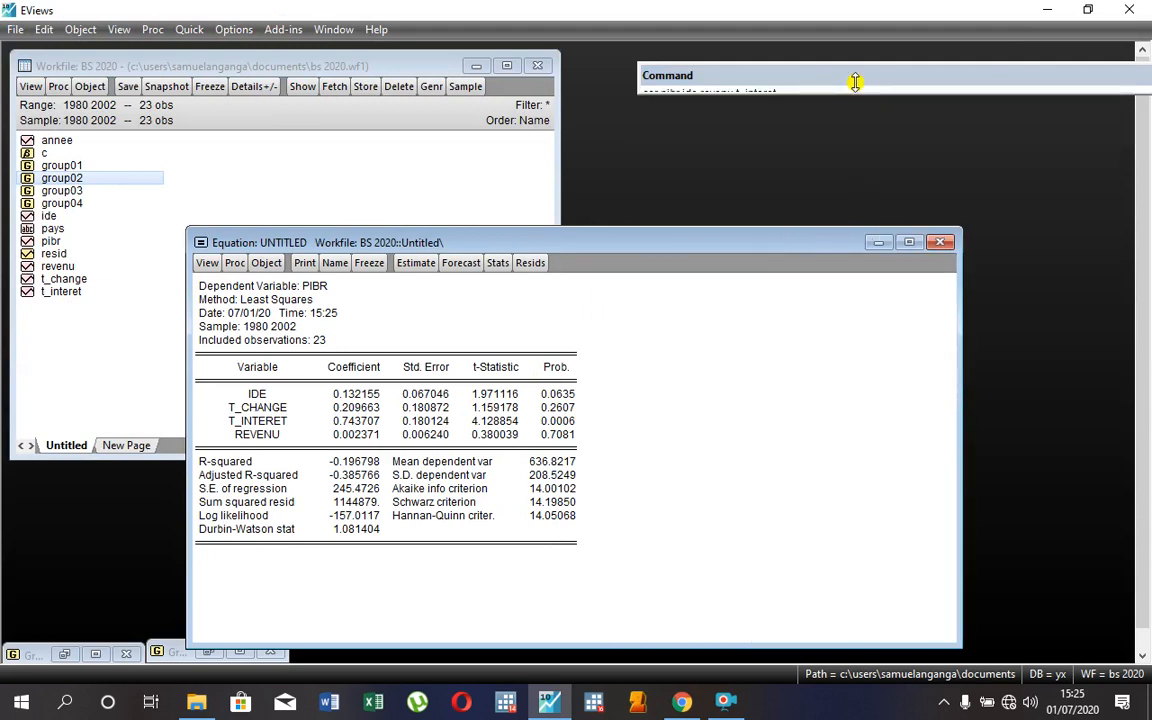
left_click_drag(189, 320, 551, 342)
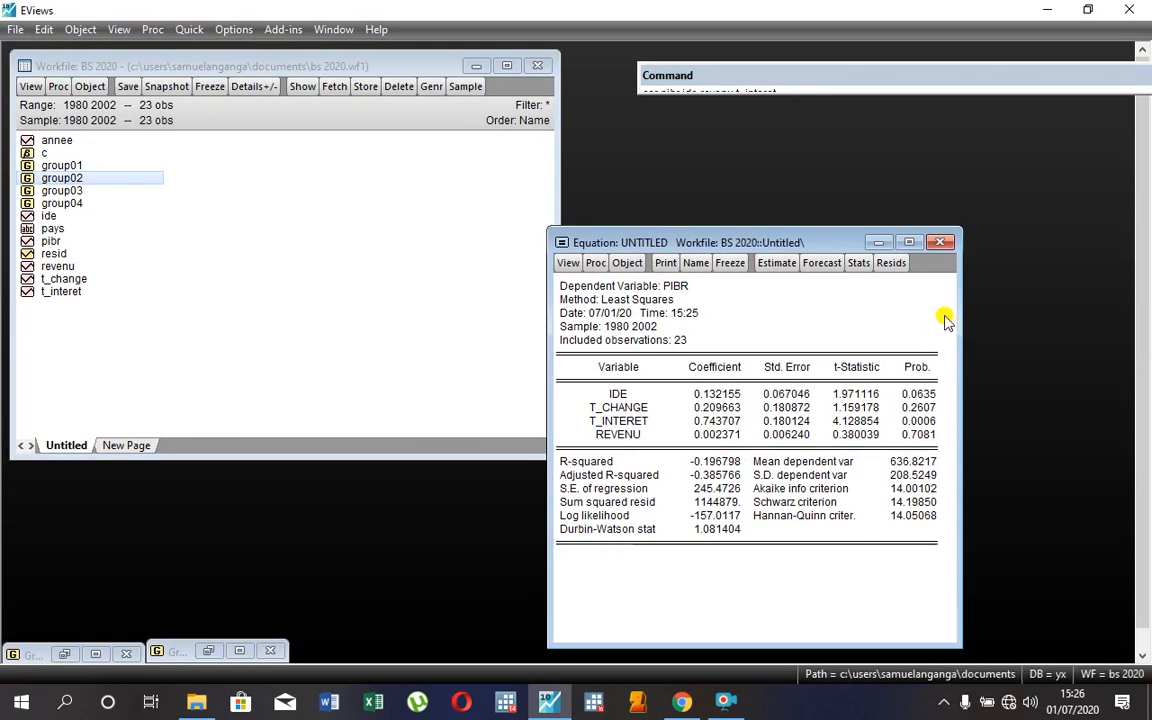
left_click_drag(959, 319, 1135, 337)
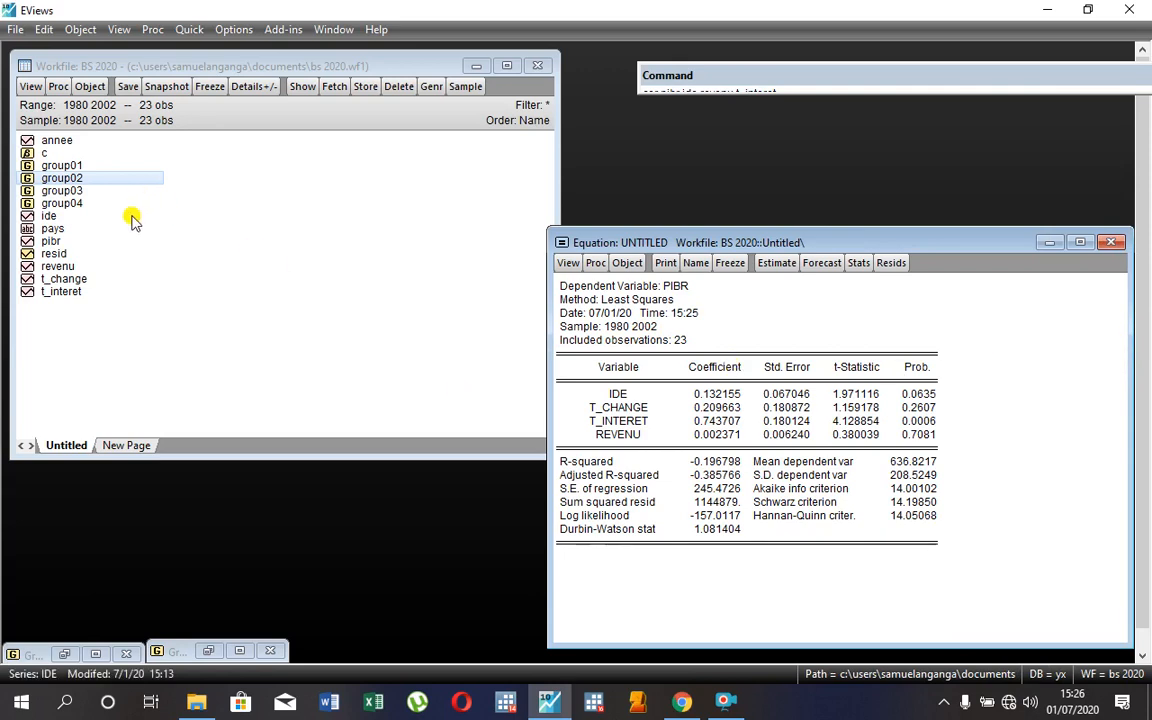
Reopen the saved groups group01 to group04 to review them, and minimize the group and workfile windows.
double_click(88, 166)
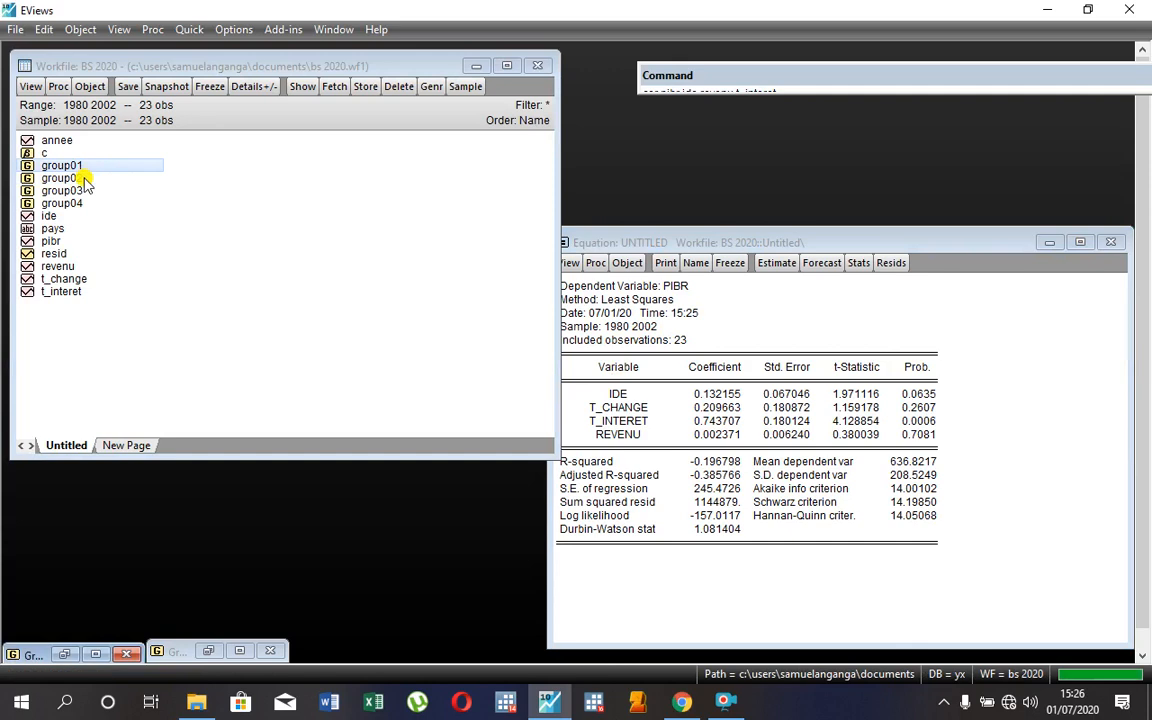
double_click(85, 180)
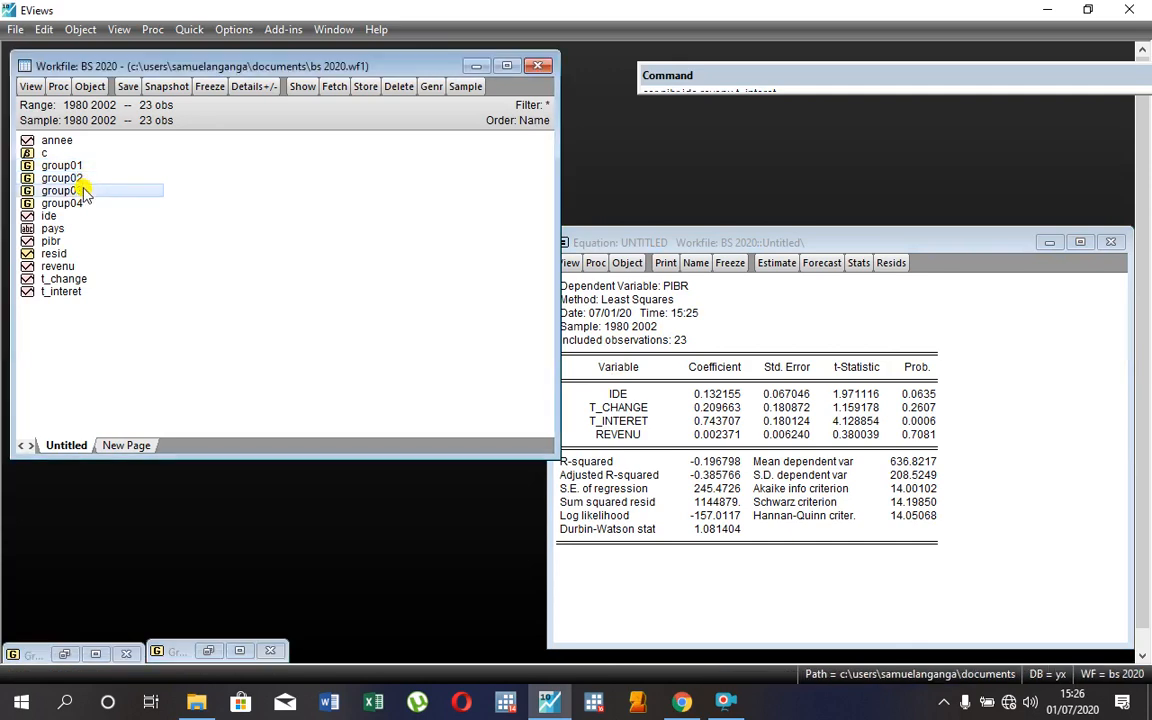
double_click(85, 191)
double_click(84, 203)
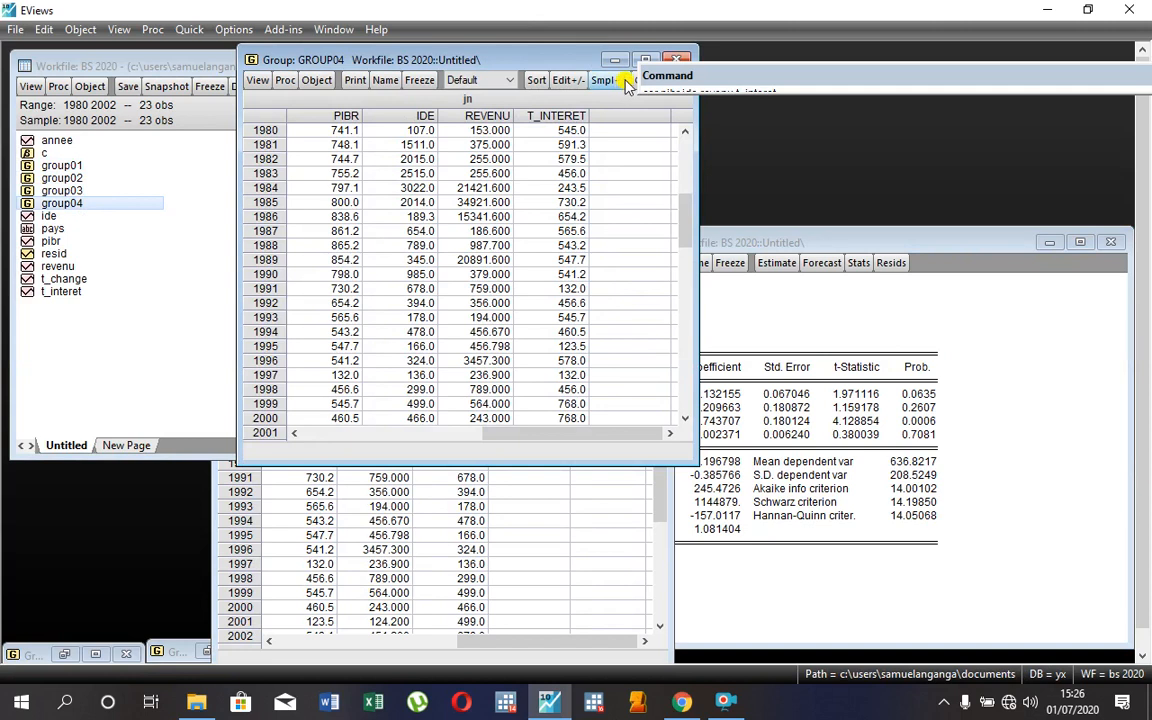
left_click(614, 61)
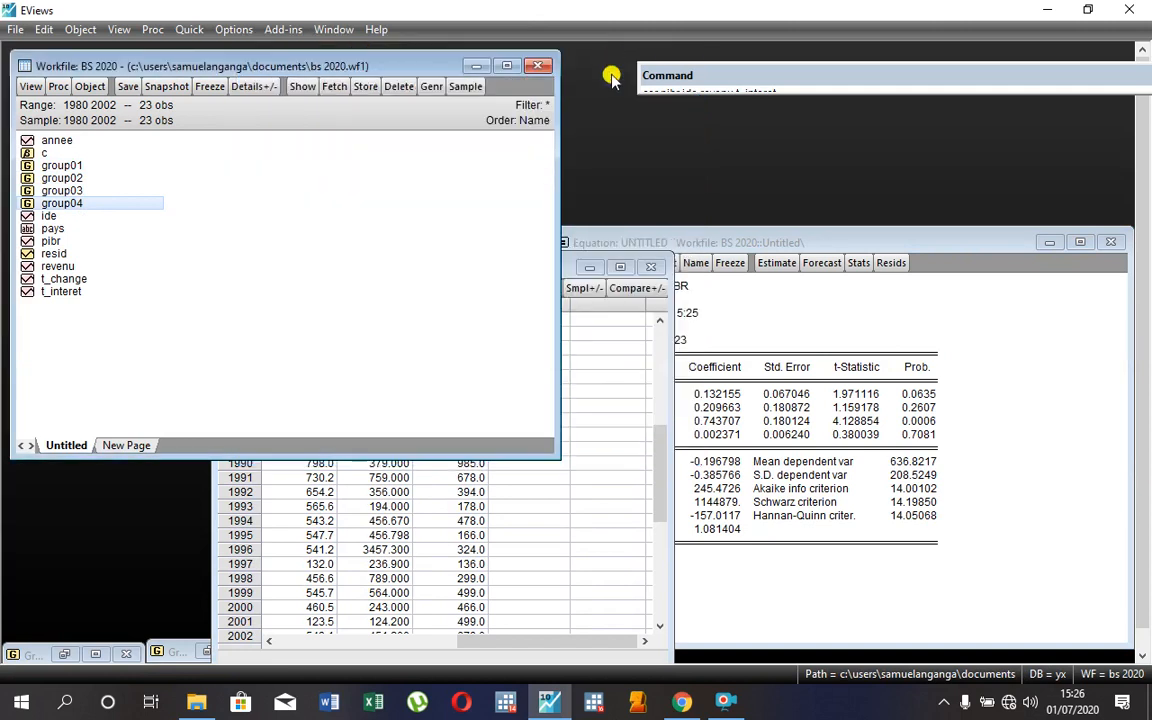
left_click(476, 65)
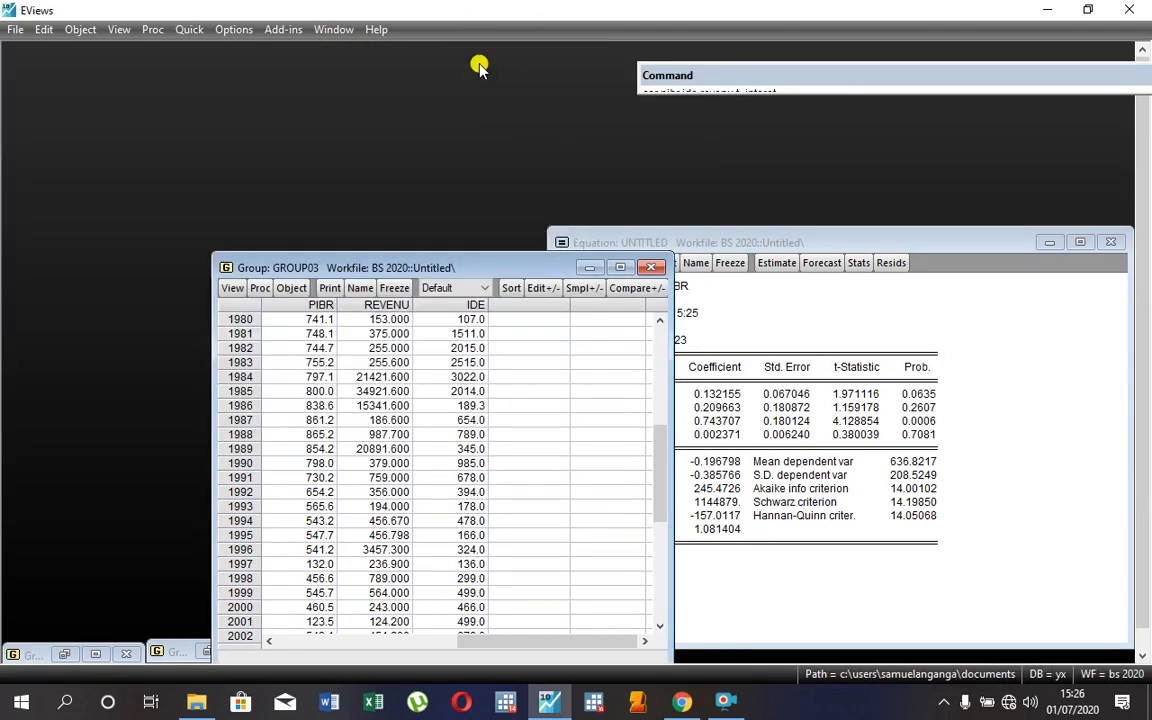
left_click(590, 267)
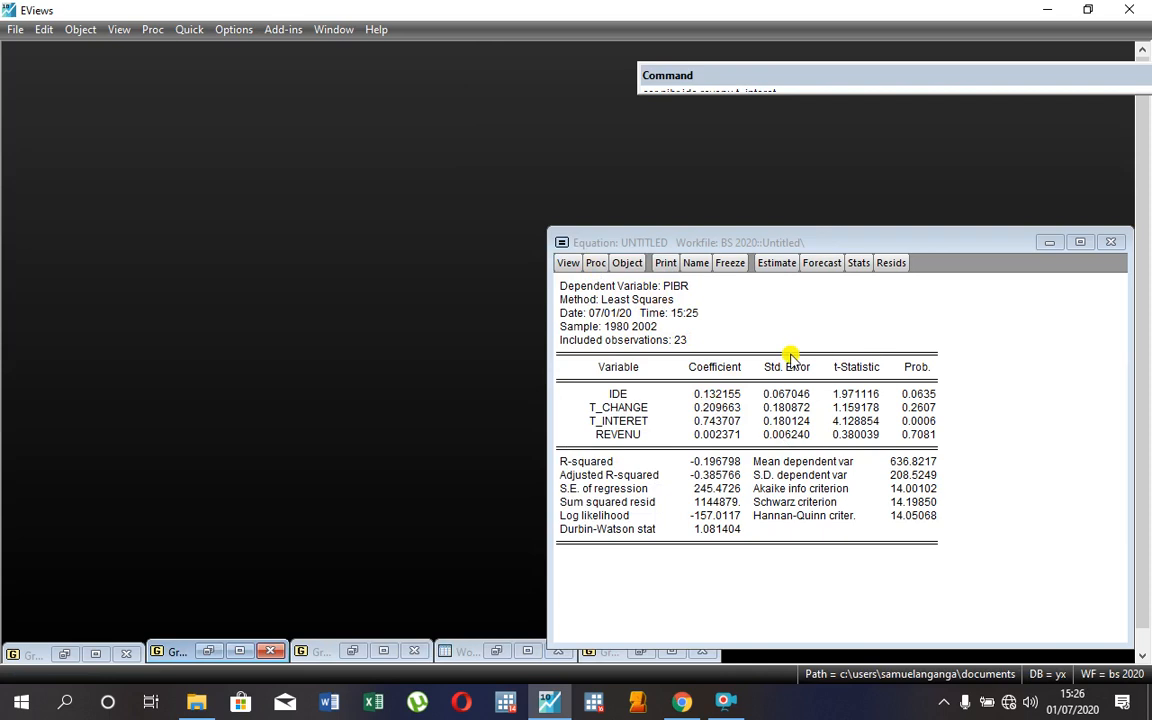
Examine the equation's residual, actual and fitted graph, return to the estimation output and look over the available residual diagnostics.
left_click(891, 263)
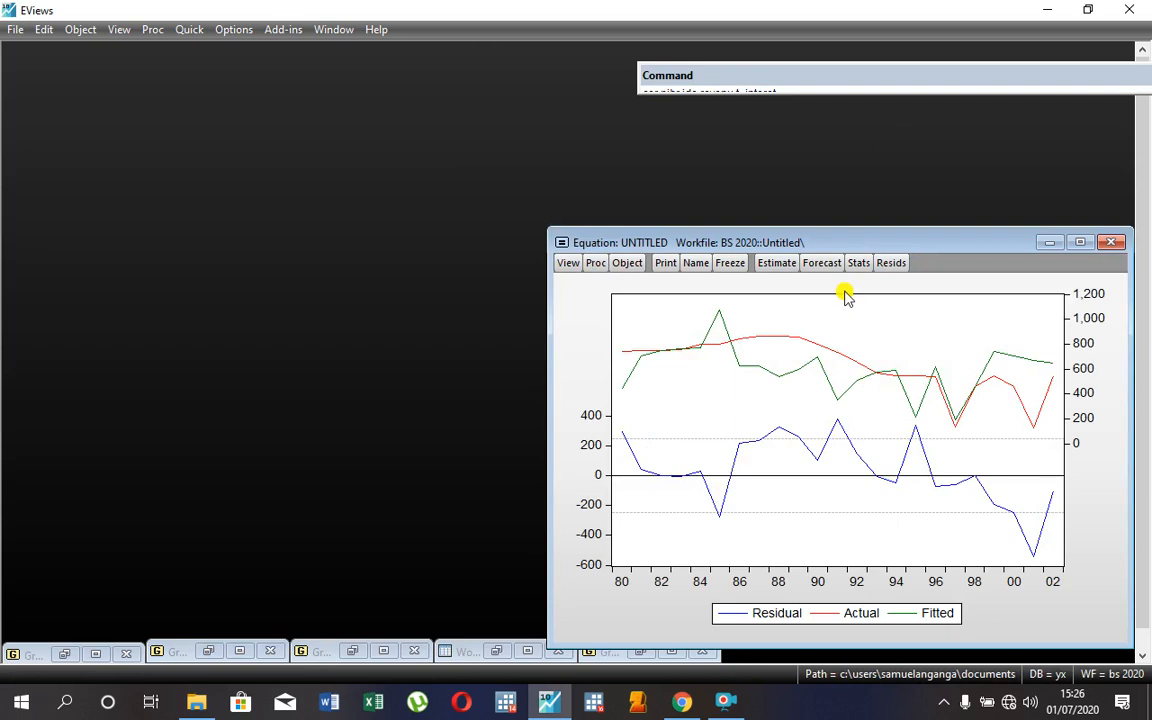
left_click(859, 263)
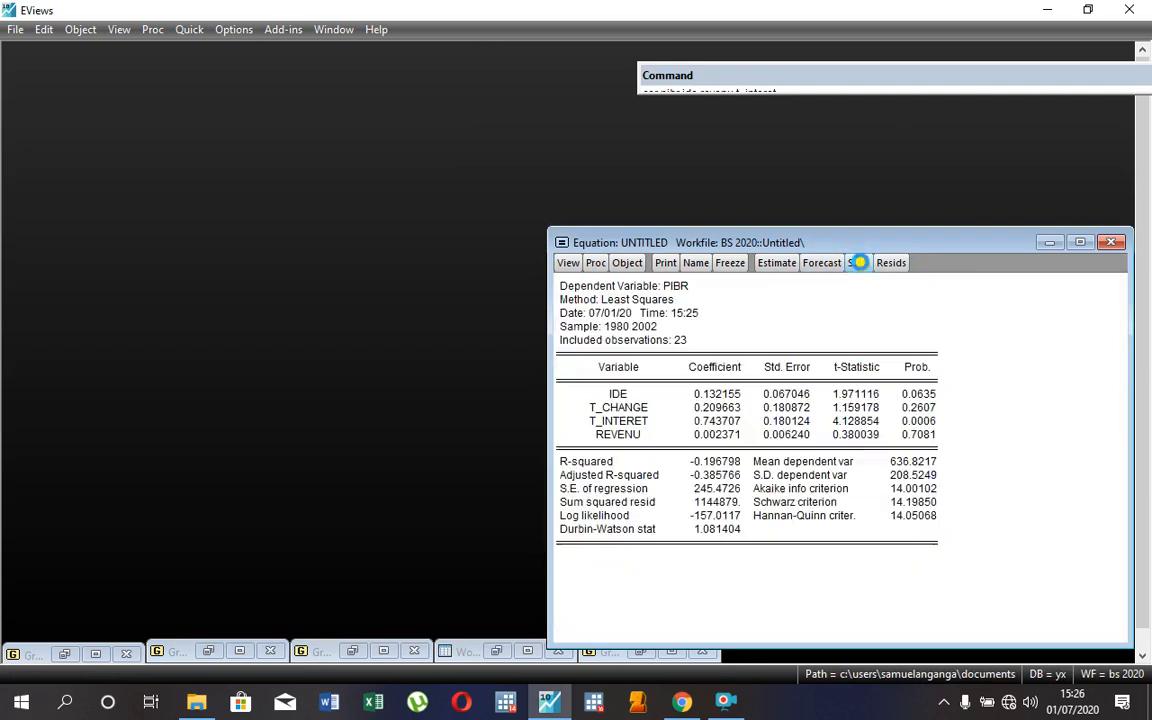
left_click(570, 263)
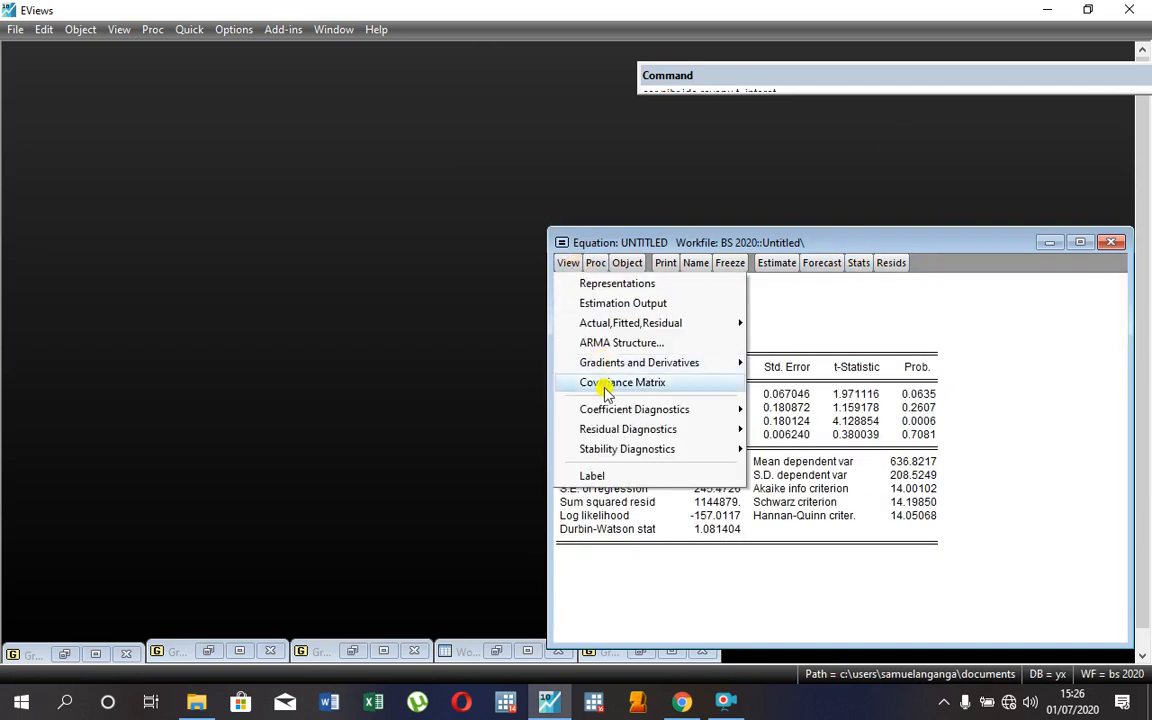
mouse_move(624, 433)
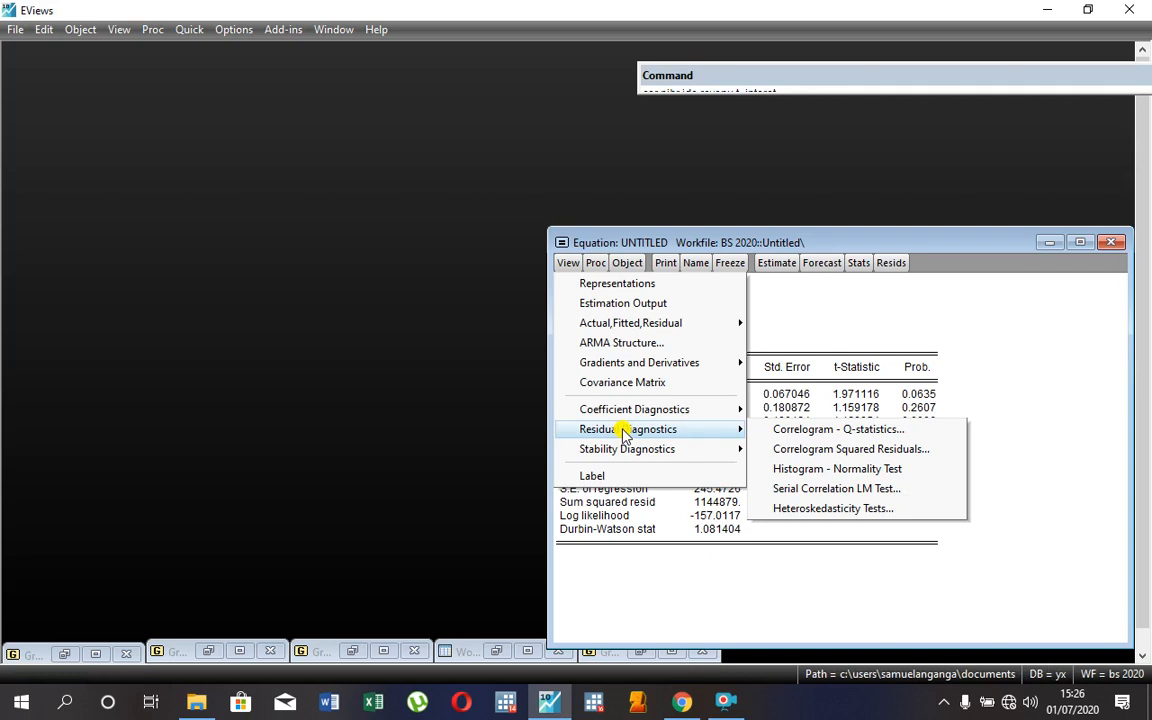
left_click(386, 234)
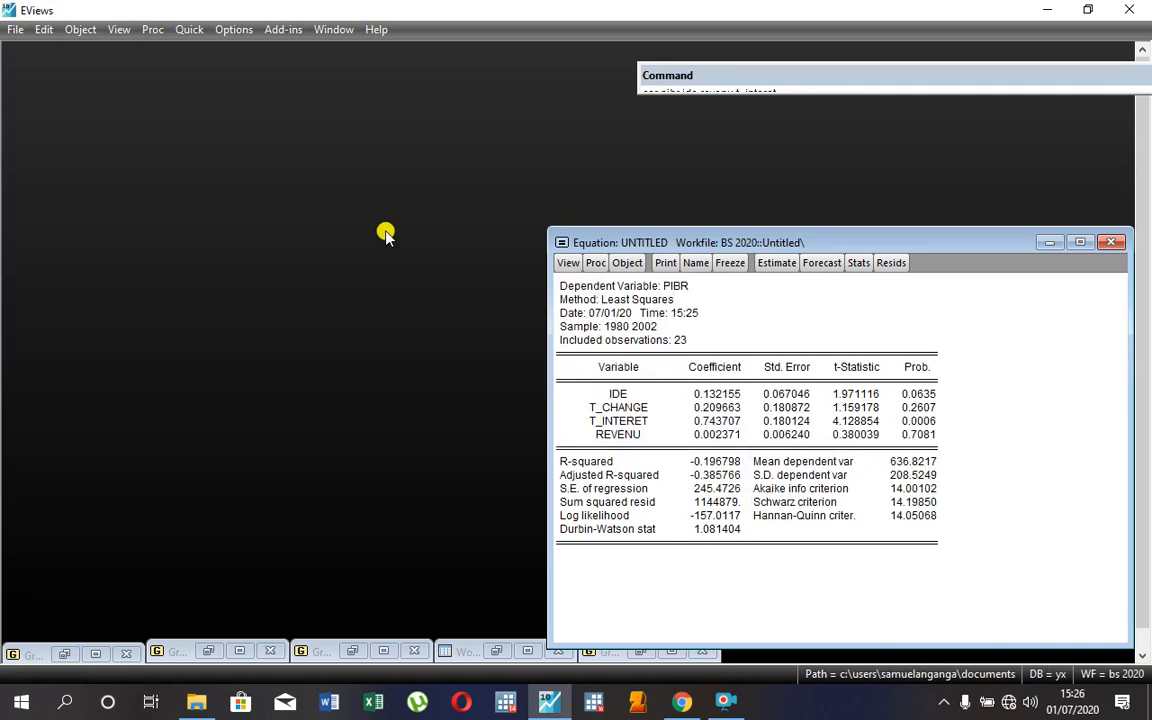
Close the equation window, saving the equation under the name eq01.
left_click(1110, 242)
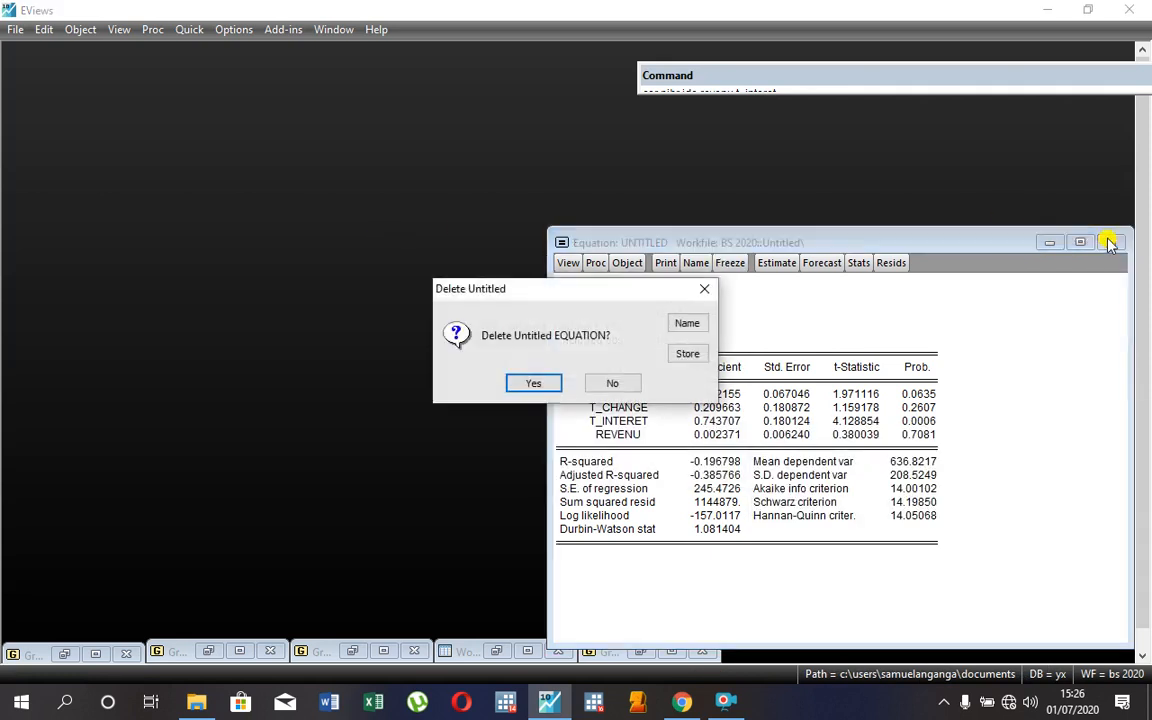
left_click(688, 322)
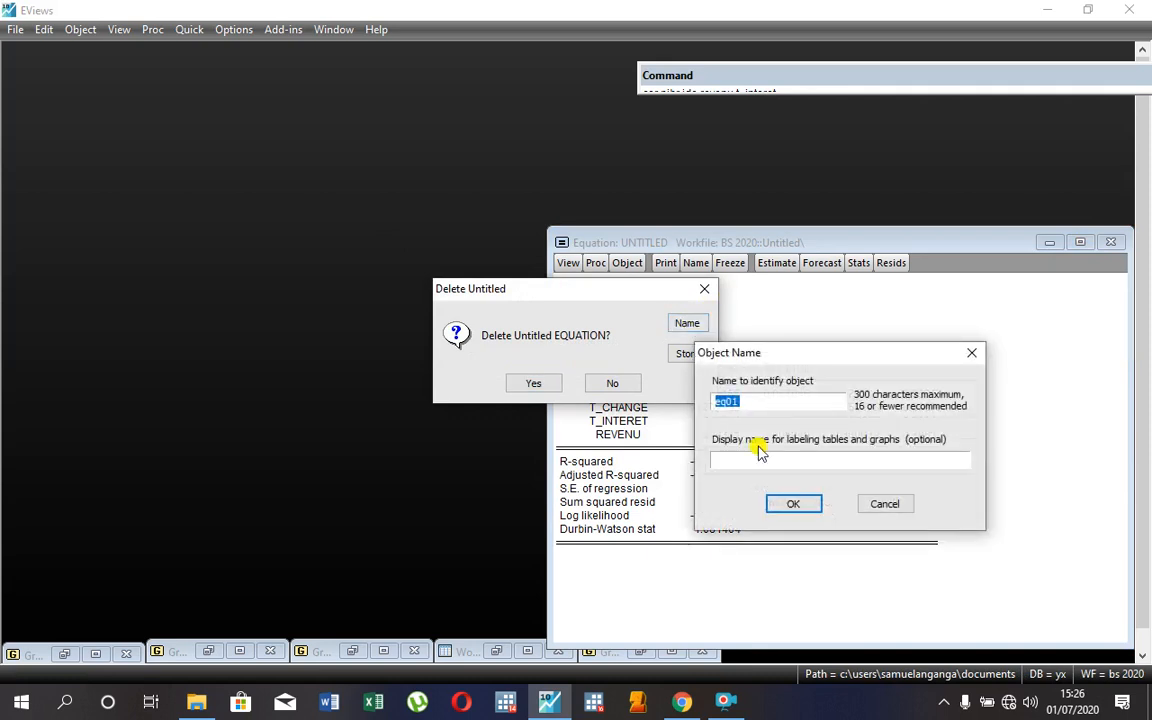
left_click(800, 505)
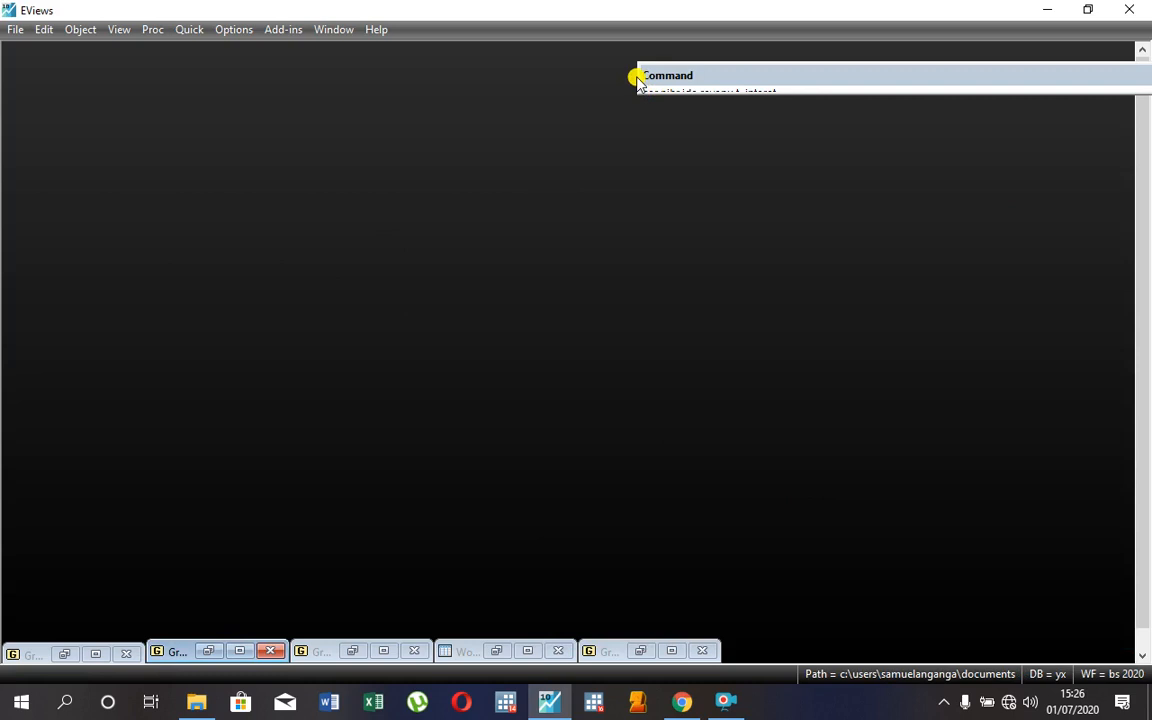
Enlarge the command window and run the command "hist pibr" to produce the histogram and statistics of PIBR.
left_click_drag(636, 78, 15, 134)
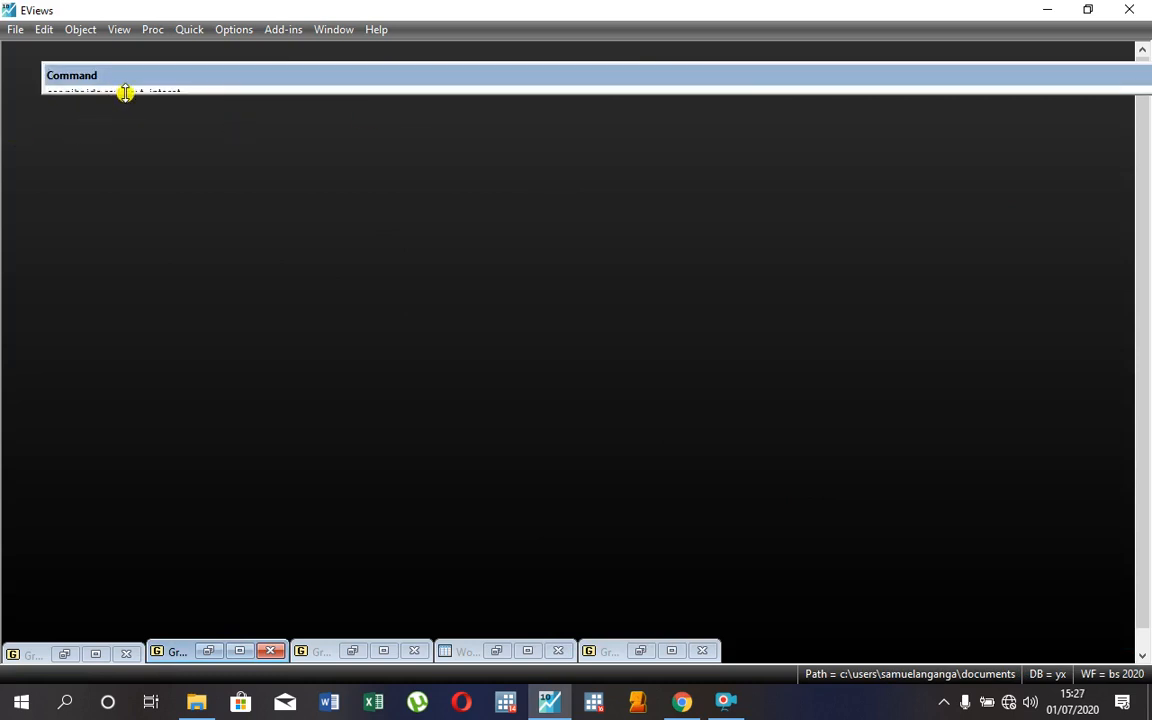
left_click_drag(125, 93, 85, 306)
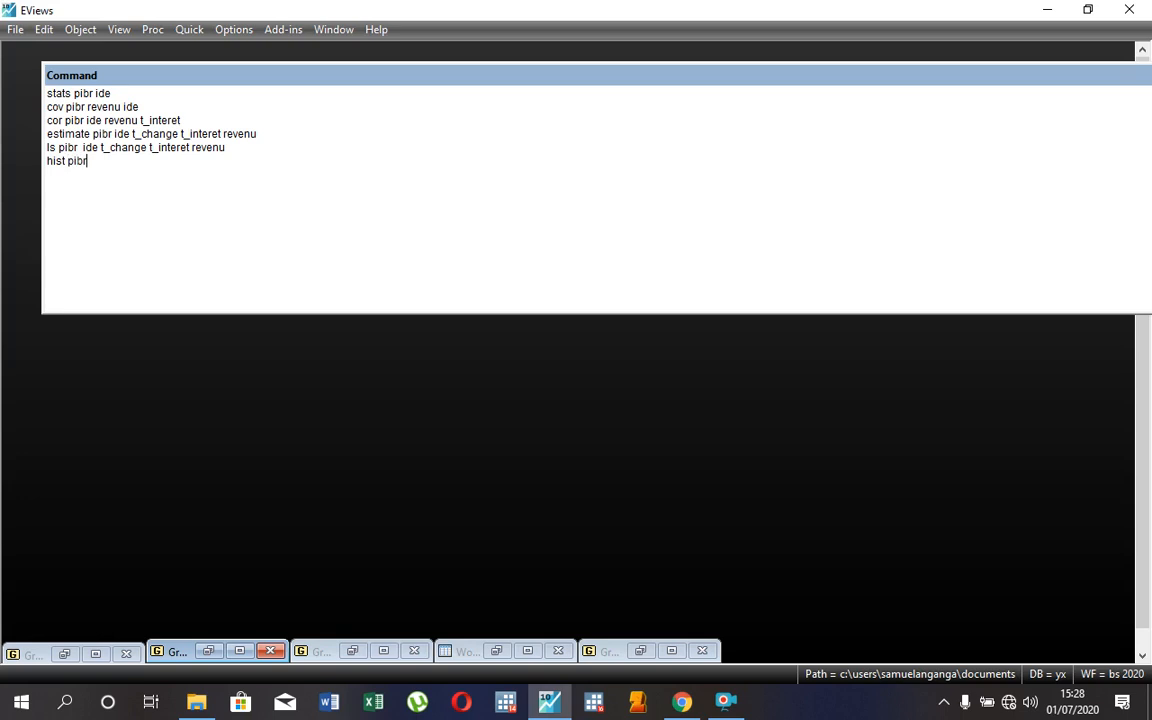
key("Return")
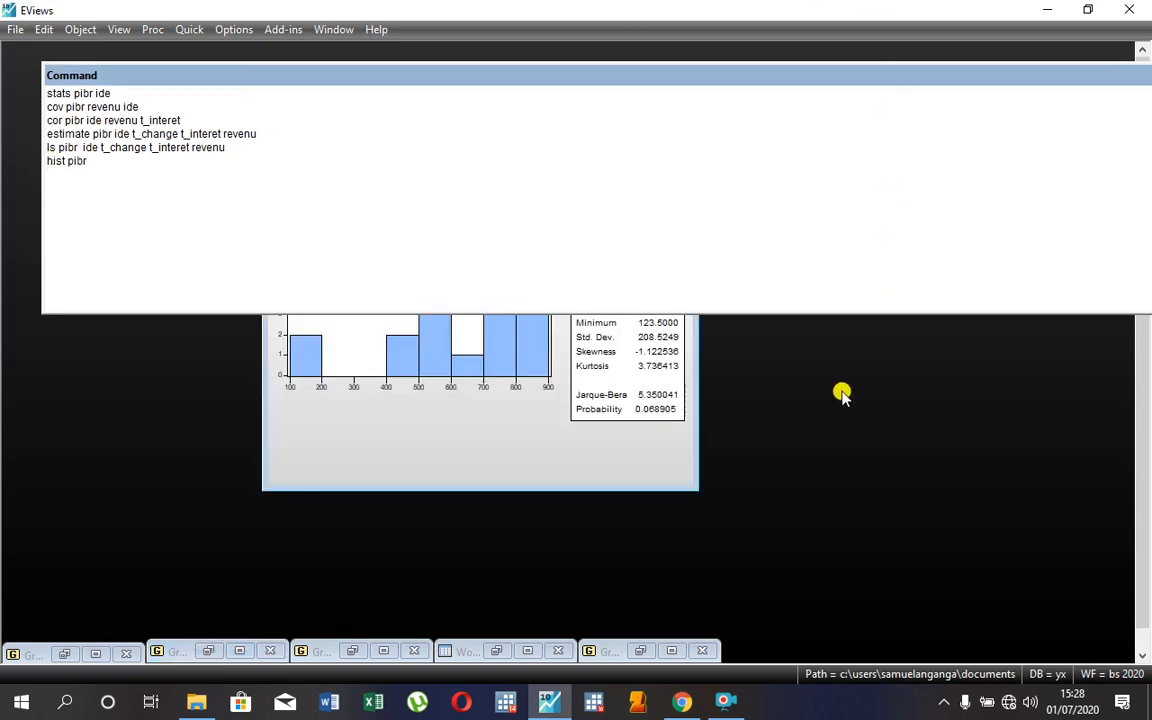
Shrink the command window and move it aside, and maximize the PIBR histogram to examine its statistics.
left_click_drag(899, 314, 884, 105)
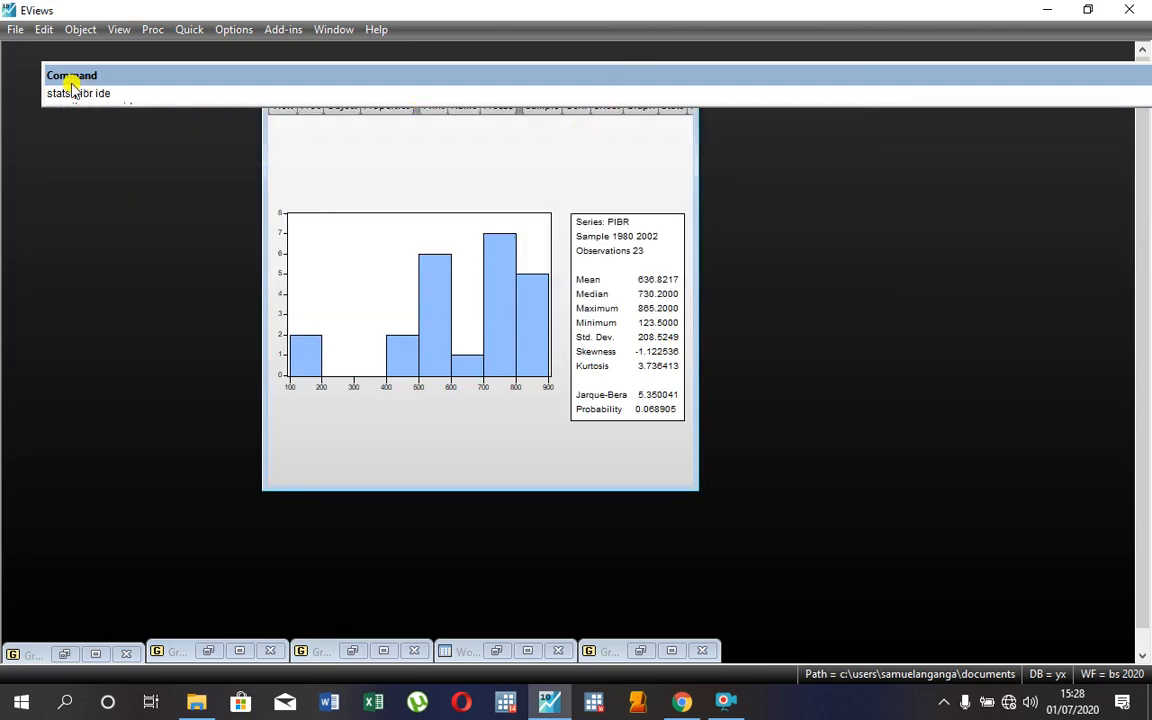
left_click_drag(40, 75, 655, 40)
left_click(645, 84)
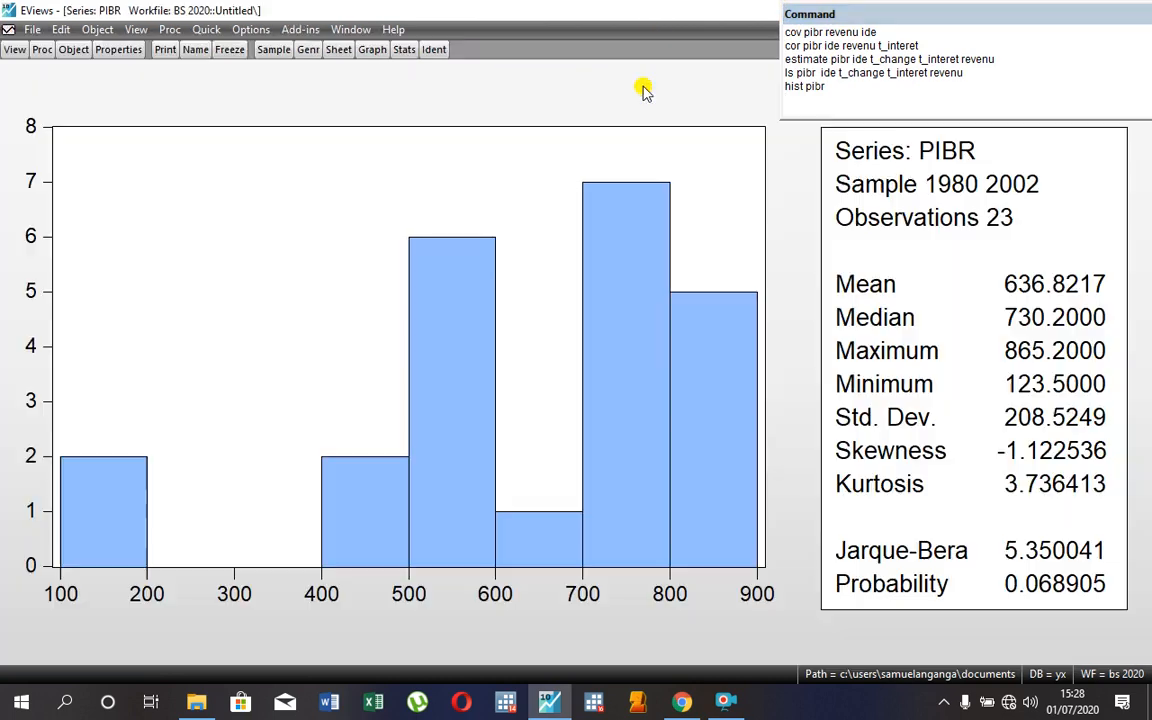
left_click(725, 701)
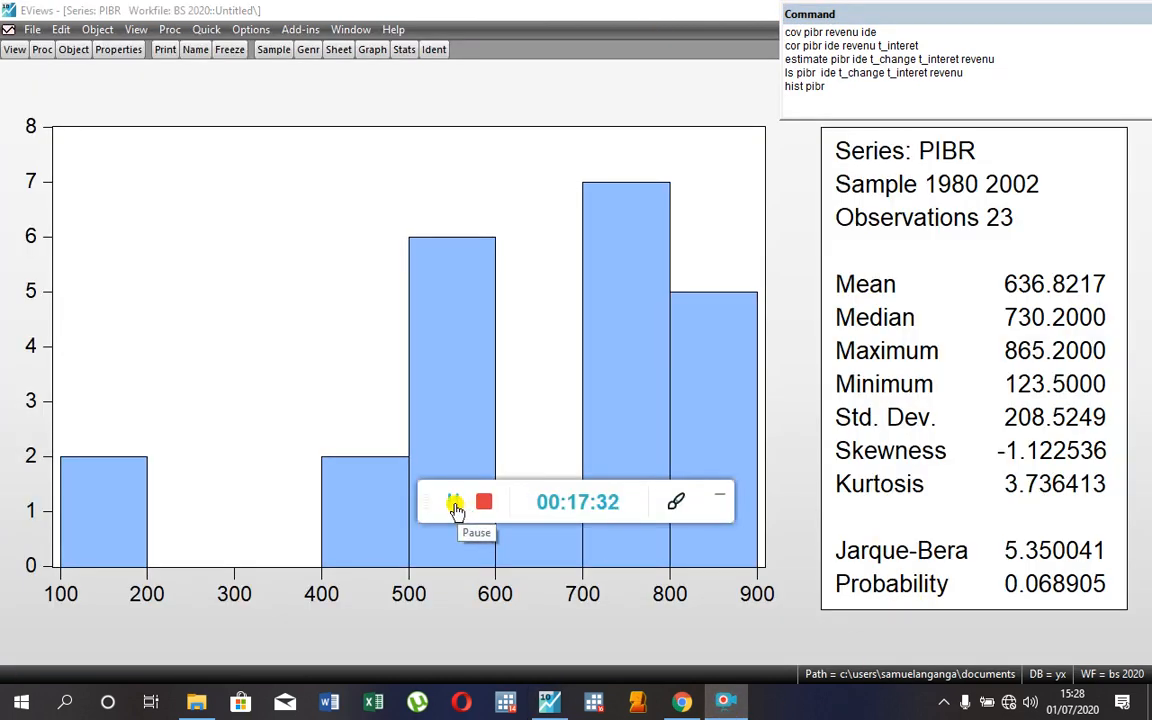
left_click(719, 495)
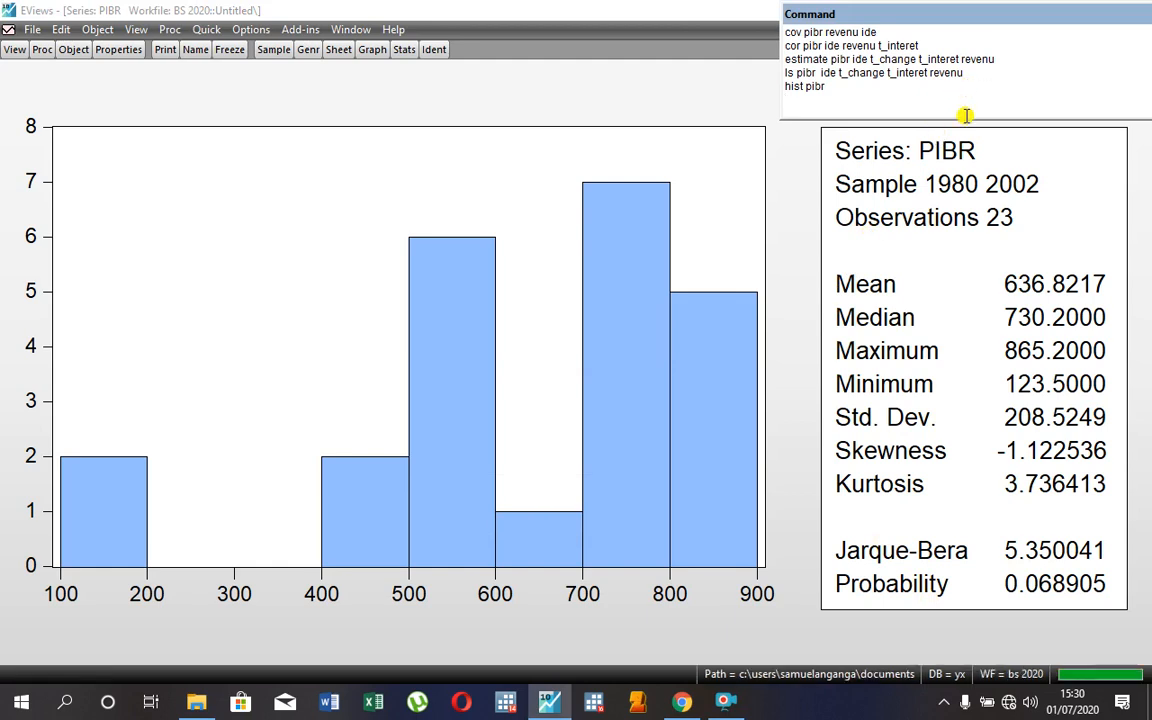
Switch the PIBR series from its histogram to the spreadsheet view and enlarge the command window beside its values.
left_click_drag(966, 117, 966, 54)
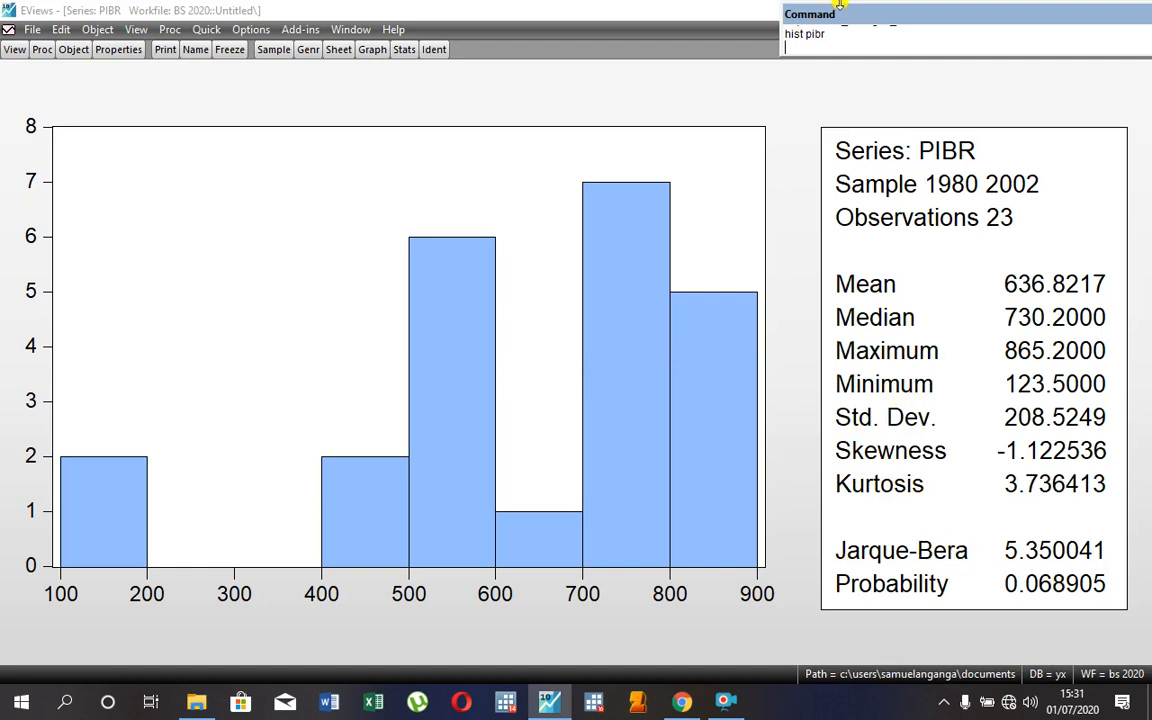
left_click_drag(840, 4, 841, 38)
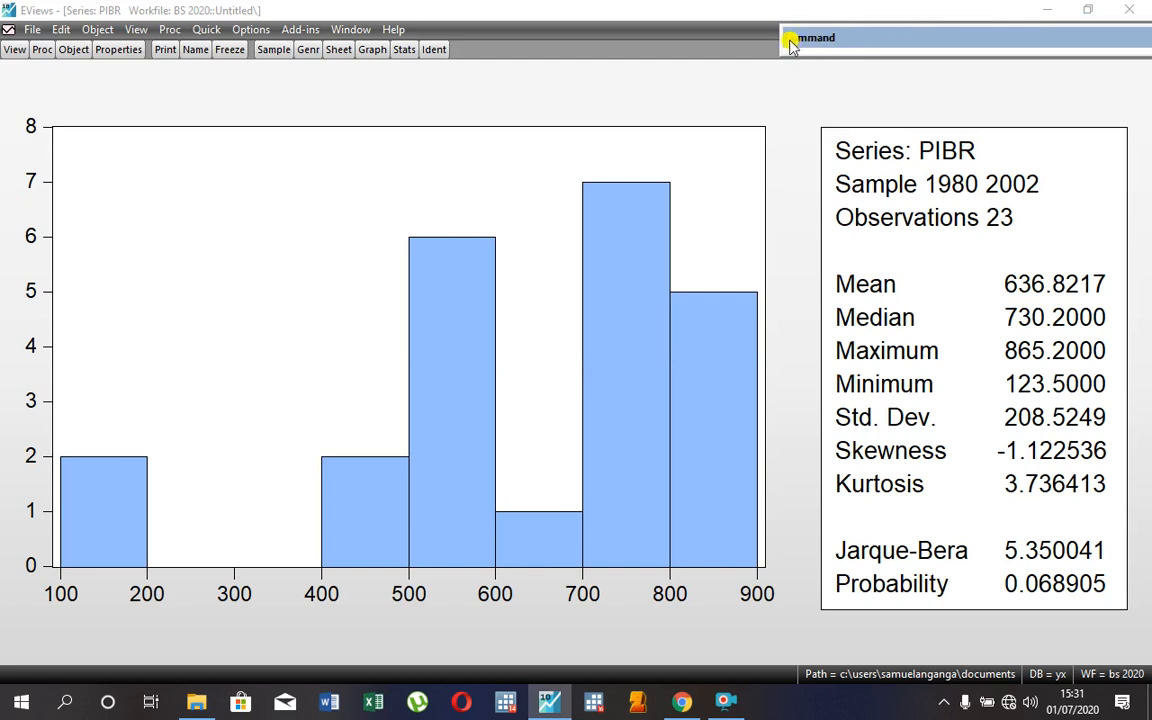
left_click(340, 50)
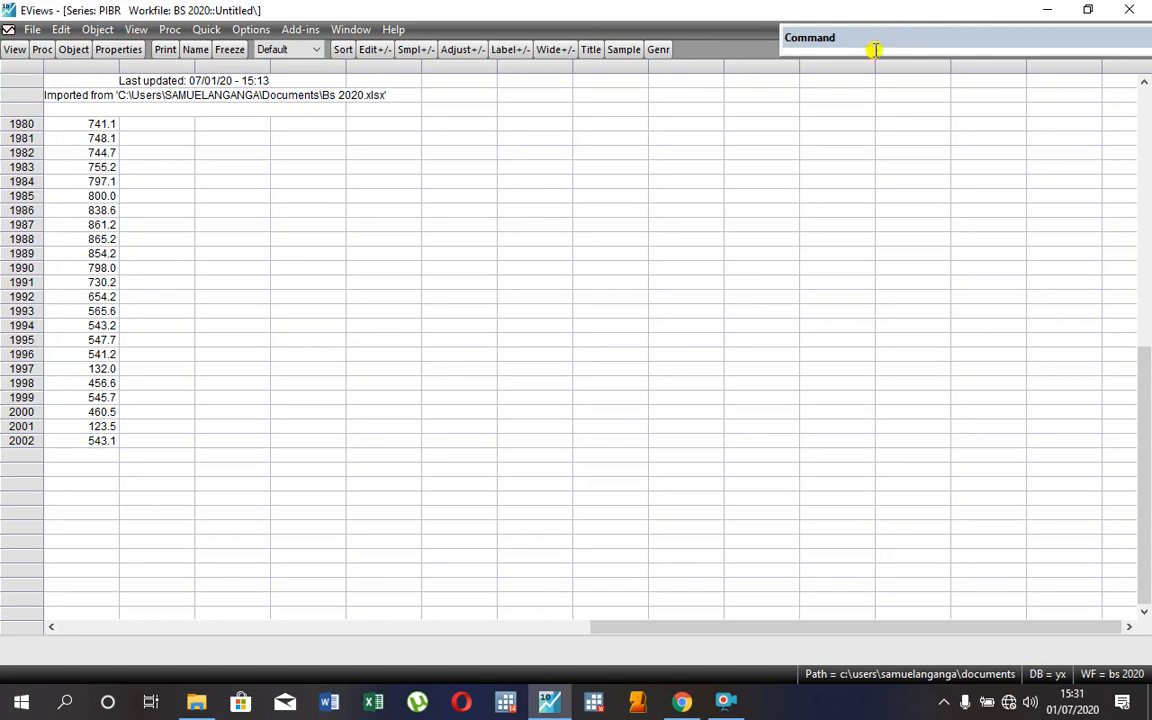
left_click_drag(876, 57, 815, 167)
left_click_drag(780, 60, 416, 138)
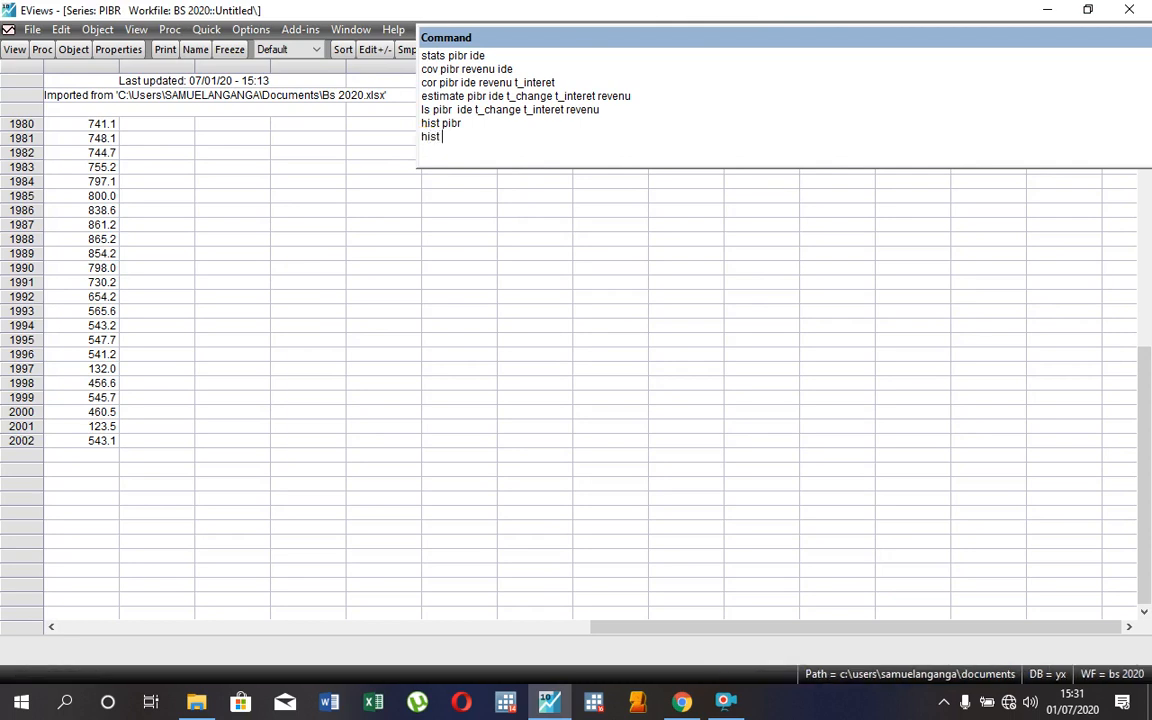
Try to run the command "hist ipc" and remove the series name from the command line.
type("pc")
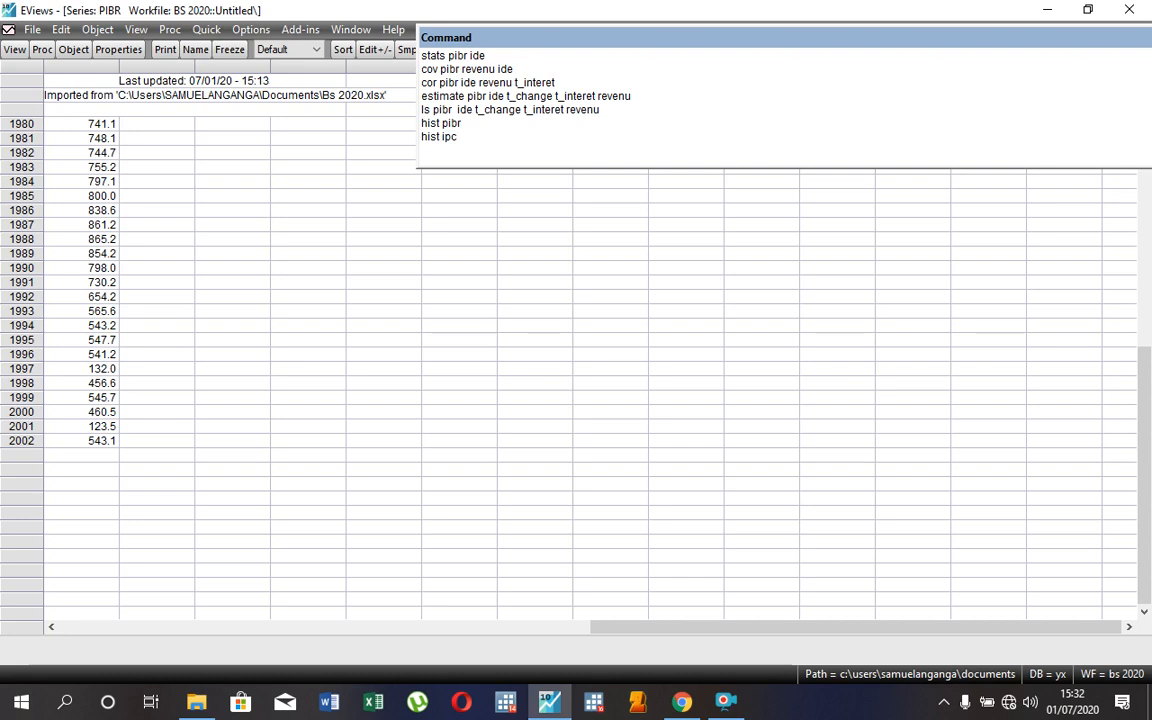
key("Return")
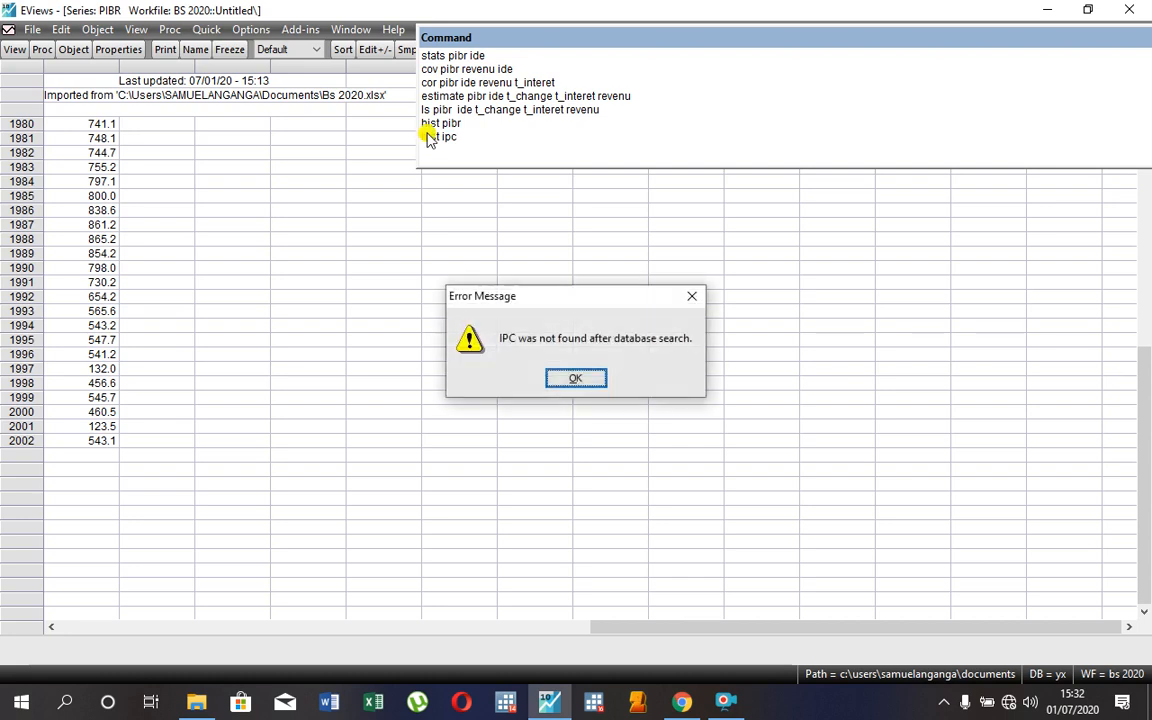
left_click(571, 380)
key("BackSpace")
key("BackSpace")
key("BackSpace")
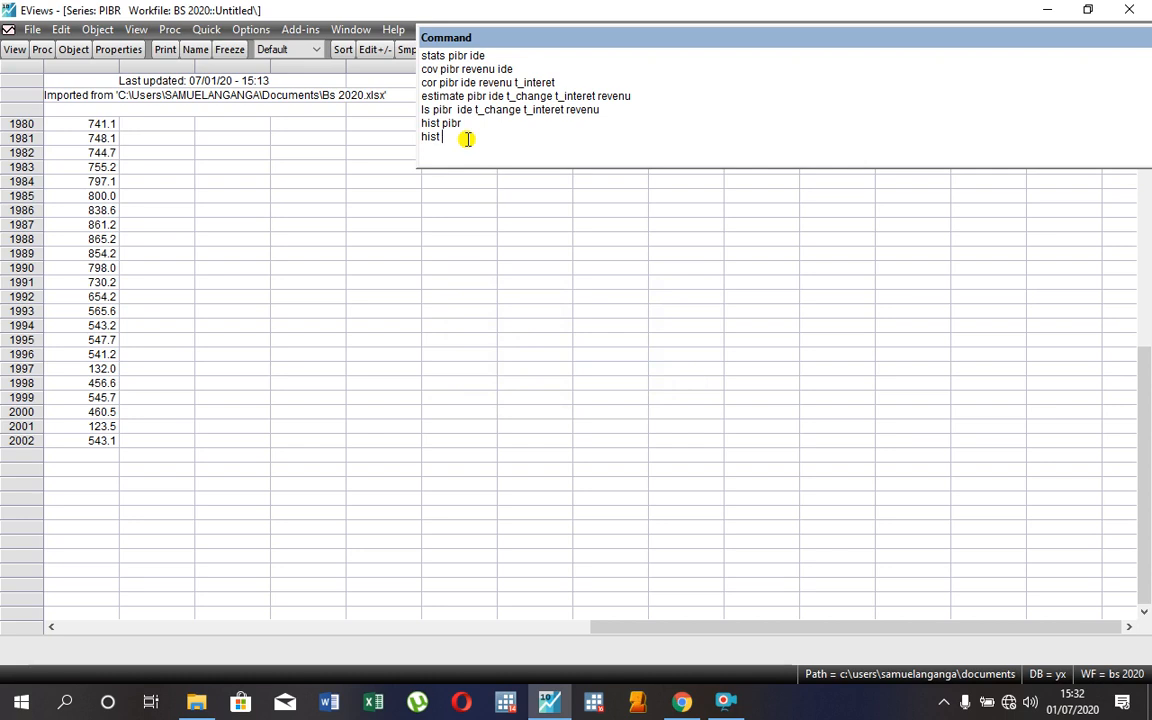
Run the command "hist t_change" and resize the T_CHANGE and command windows to show the histogram and its statistics.
type("t_change")
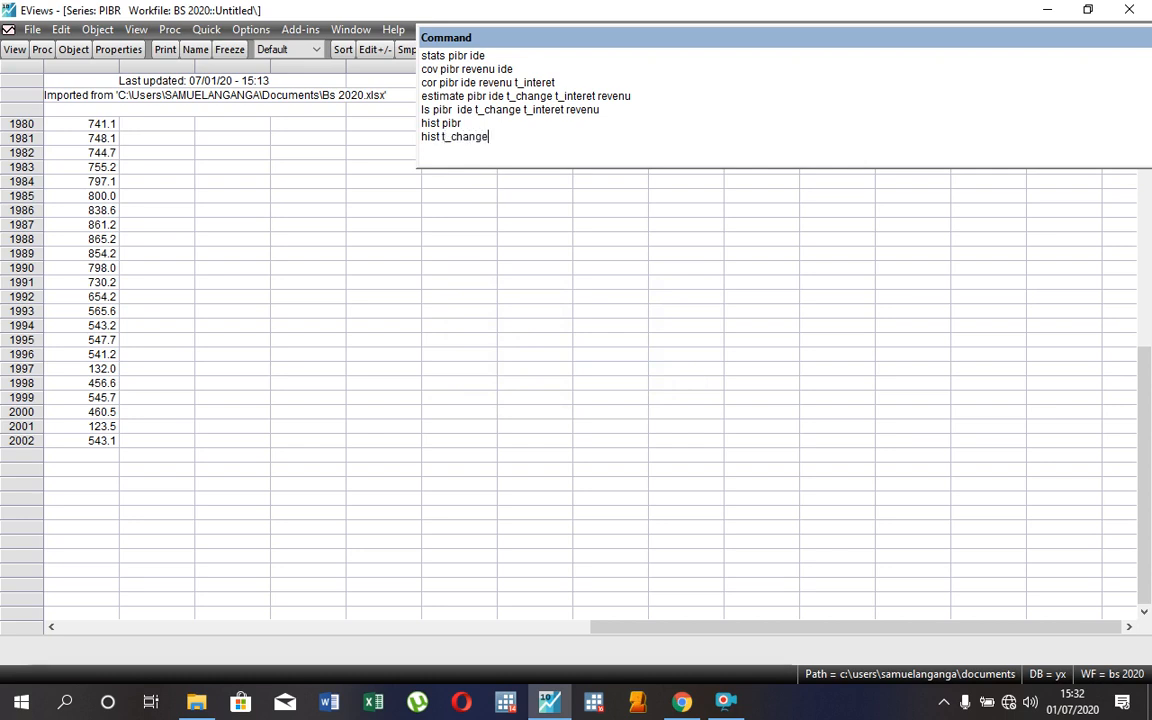
key("Return")
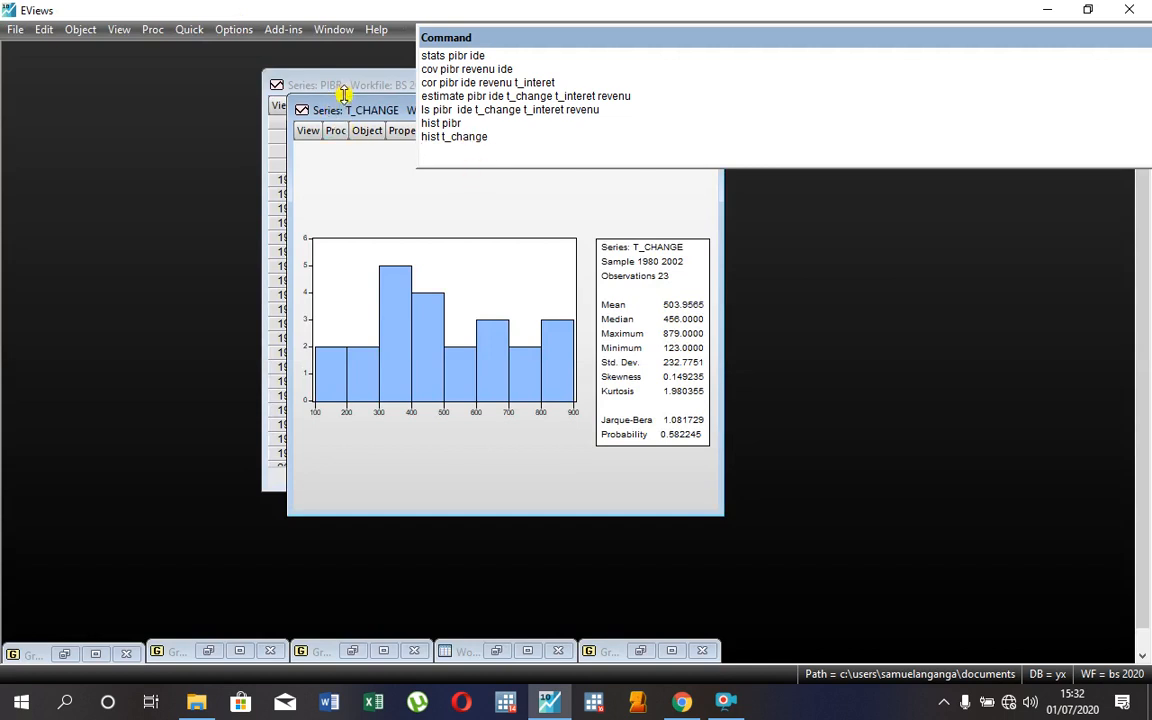
left_click_drag(343, 95, 303, 356)
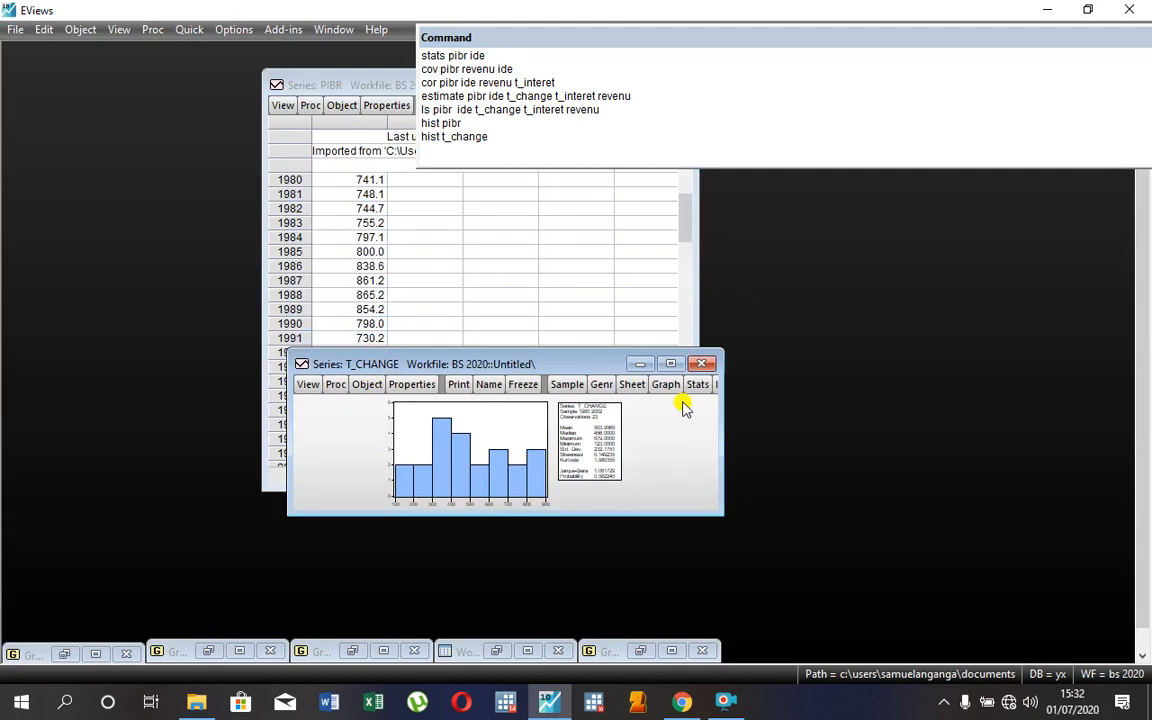
left_click_drag(719, 421, 1082, 357)
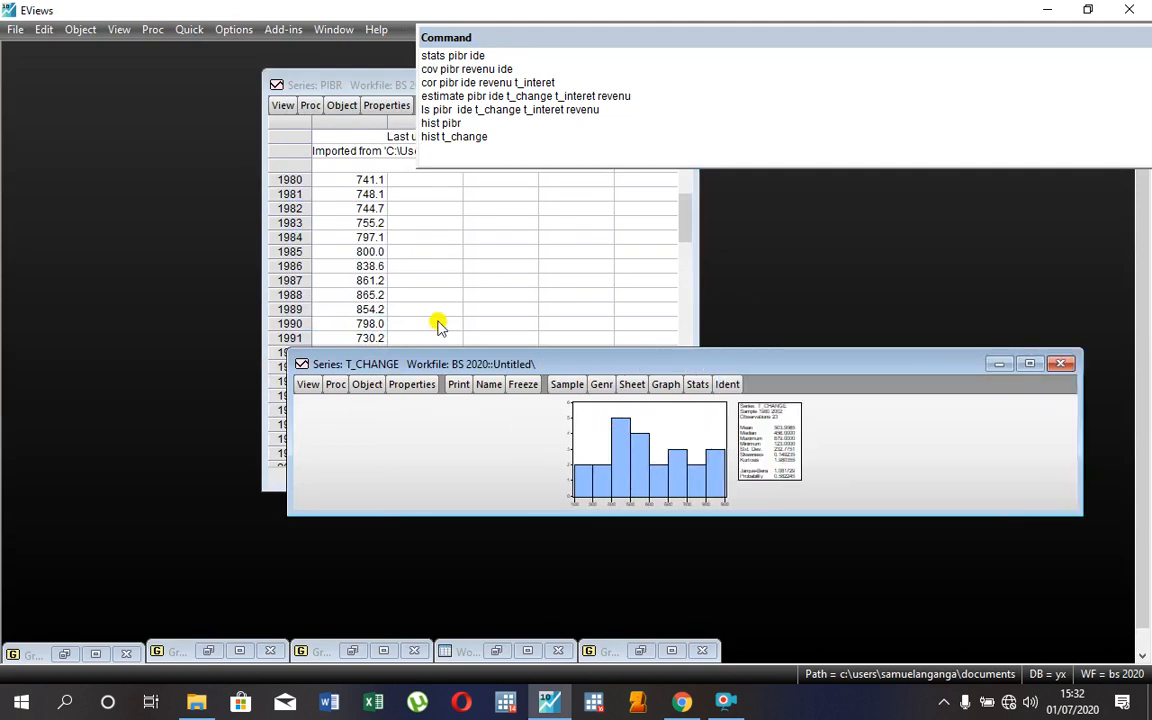
left_click_drag(292, 444, 182, 444)
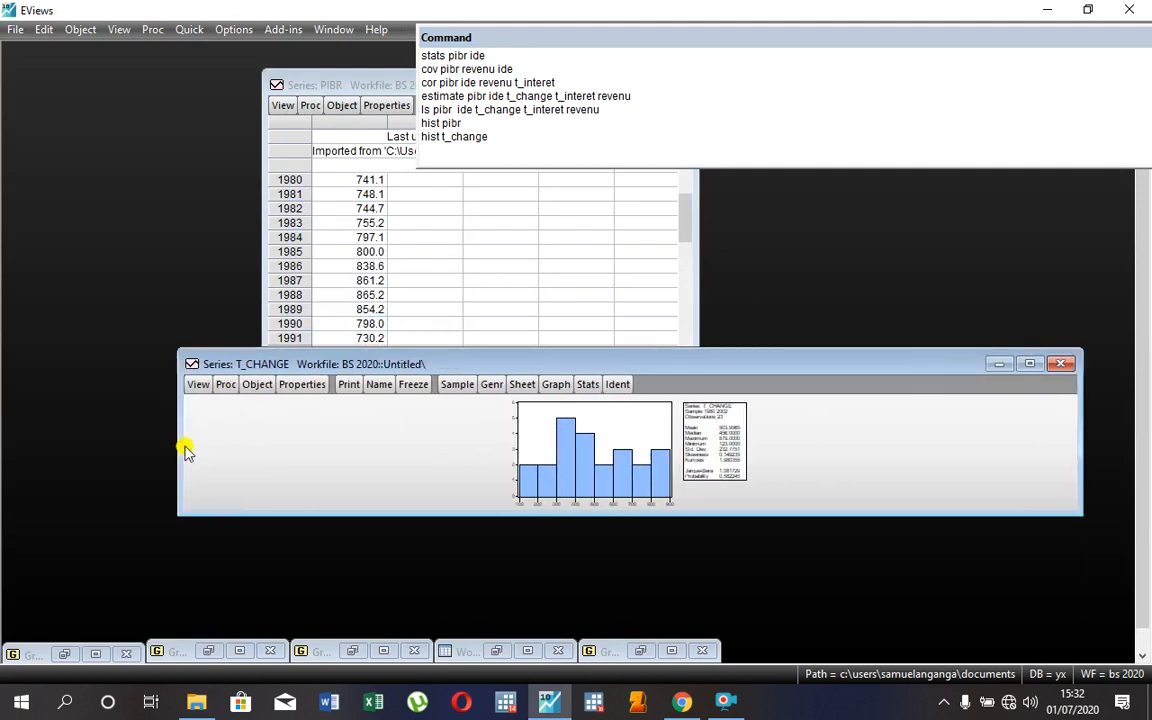
left_click_drag(400, 516, 429, 627)
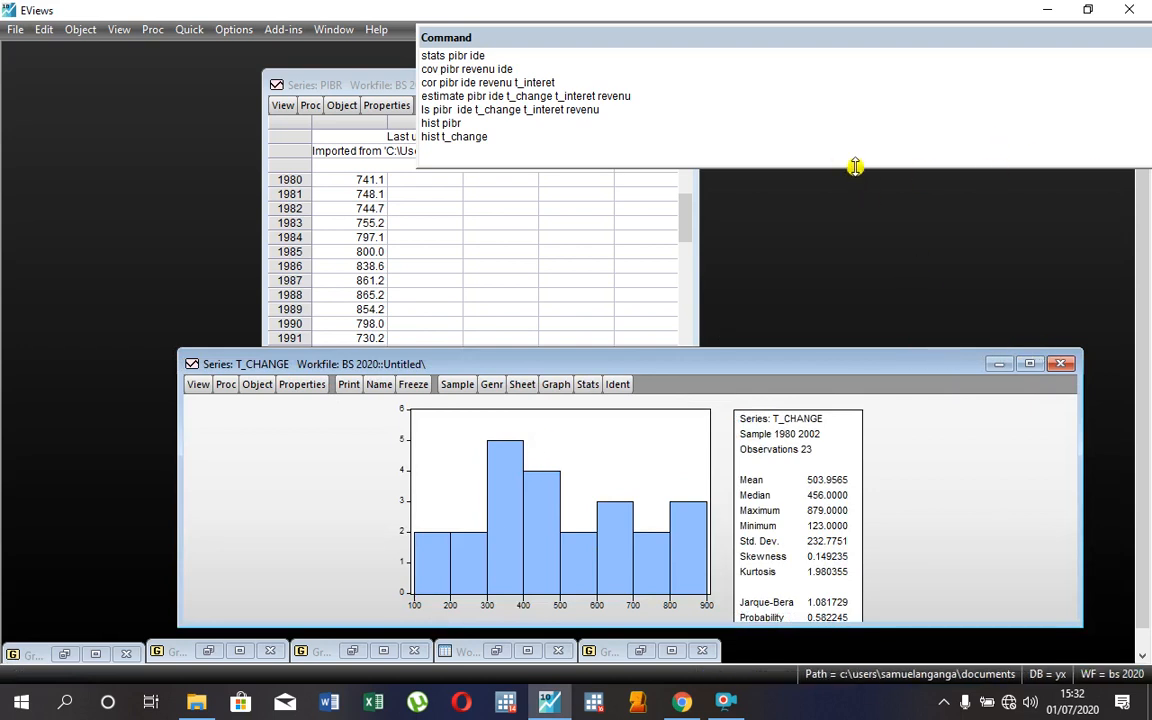
left_click_drag(855, 166, 742, 48)
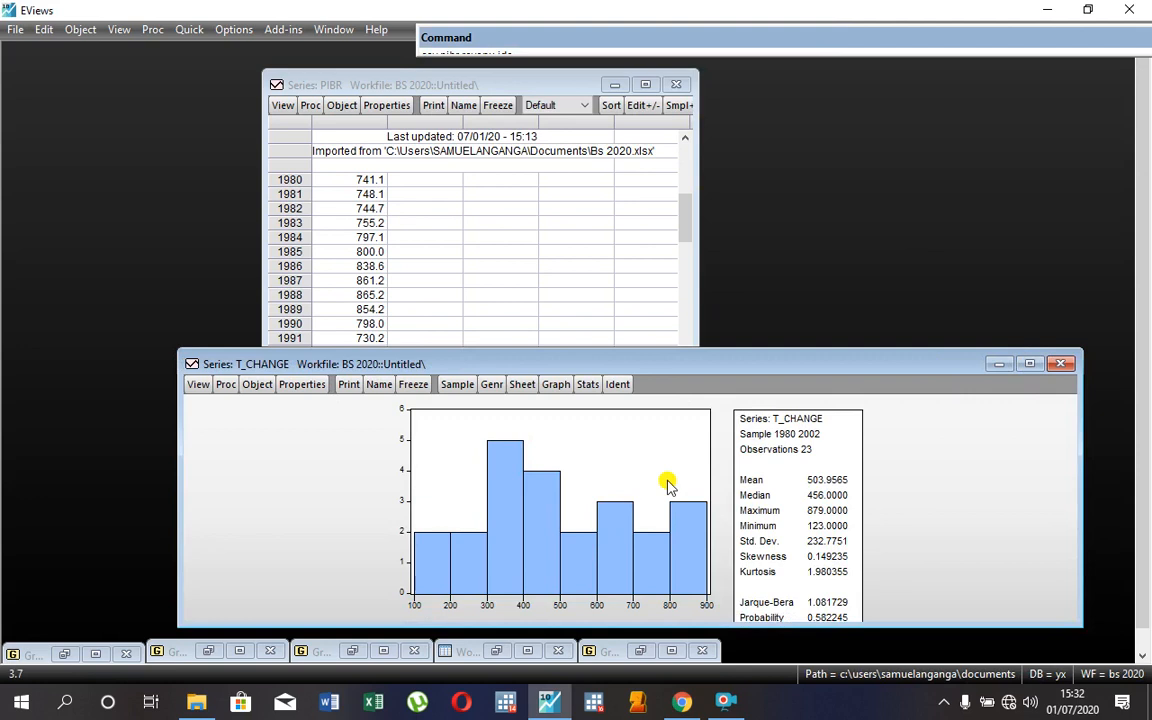
Minimize the PIBR series window and shrink the command window to a strip just above the T_CHANGE histogram.
left_click(646, 85)
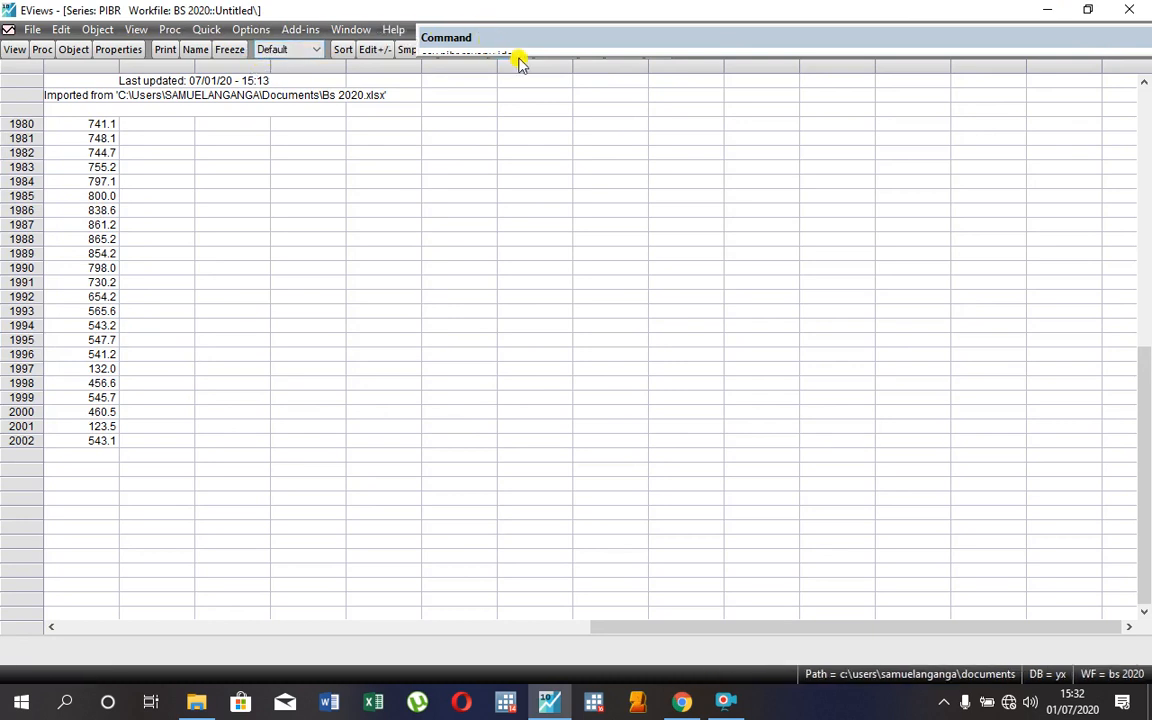
left_click_drag(525, 55, 545, 198)
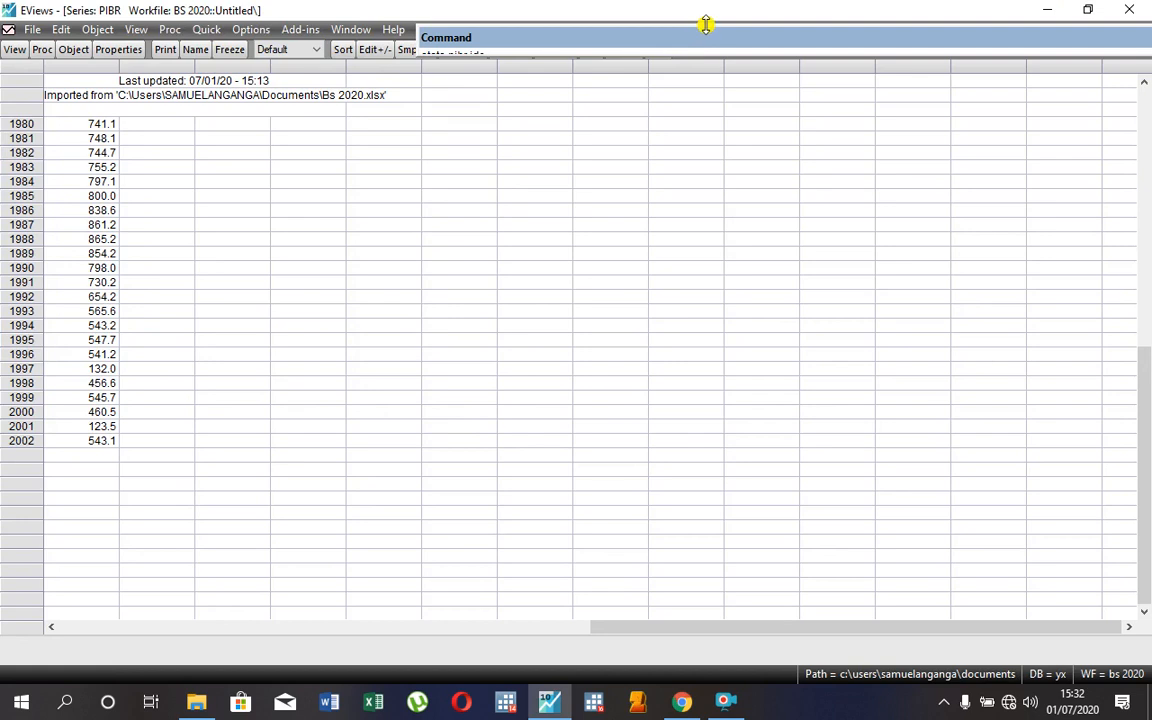
left_click_drag(543, 55, 570, 420)
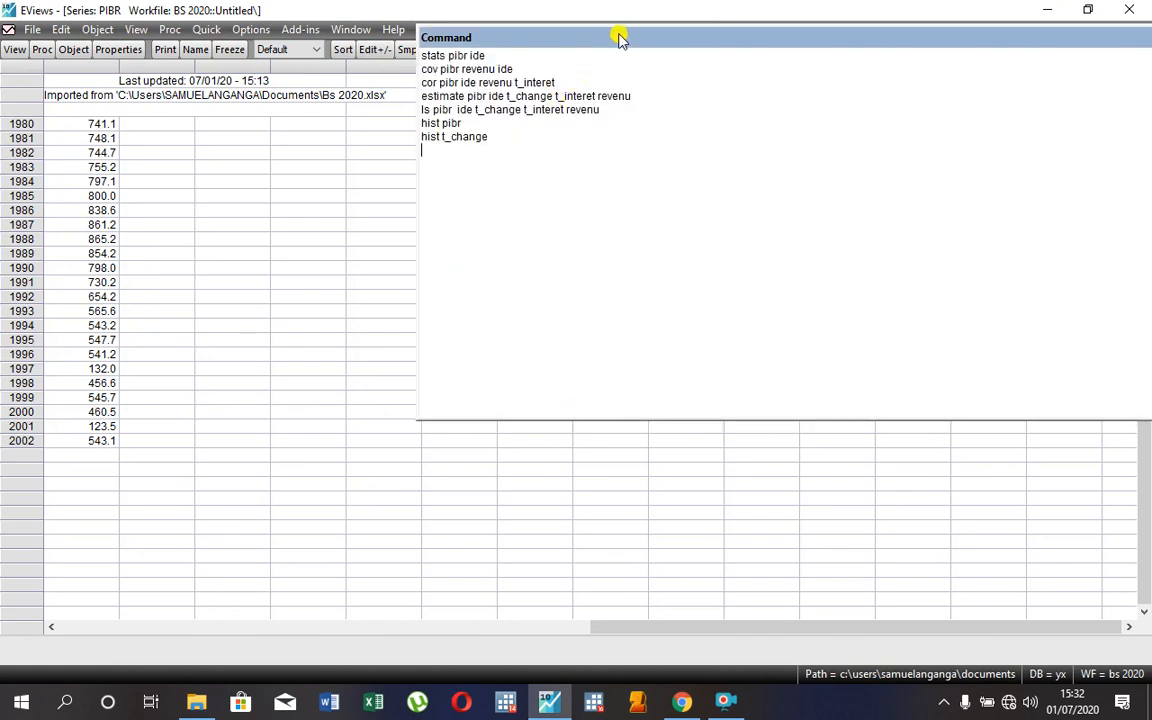
left_click_drag(628, 25, 665, 310)
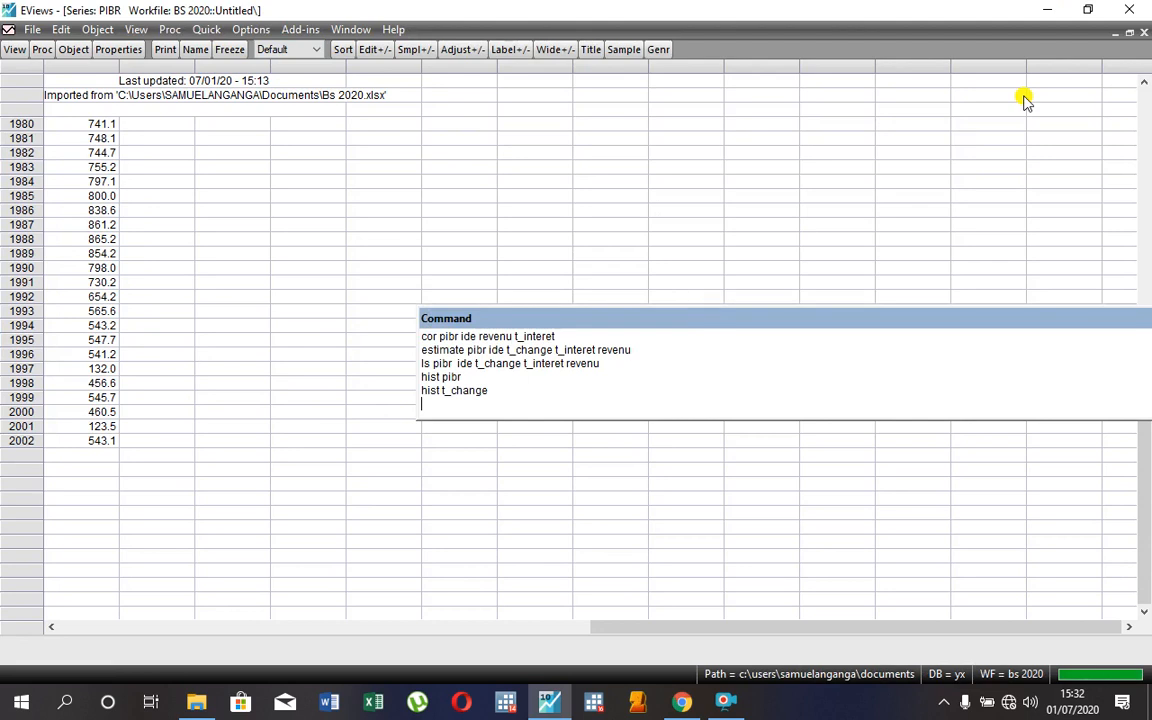
left_click(1117, 34)
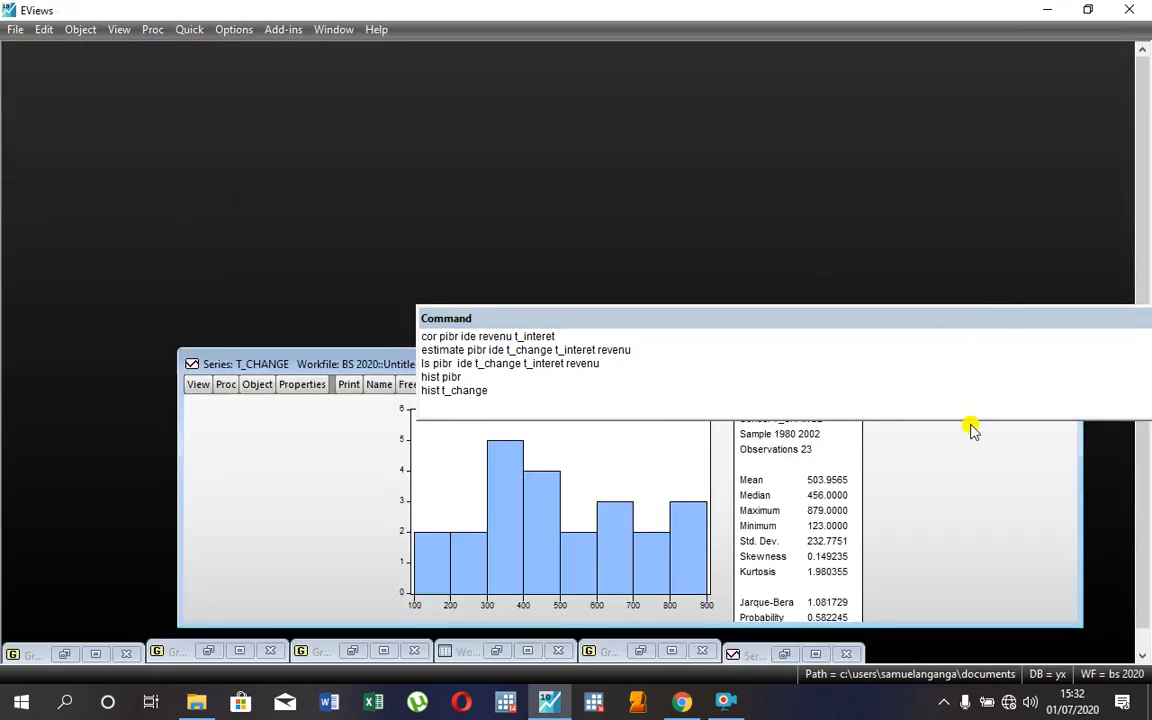
left_click_drag(972, 420, 944, 306)
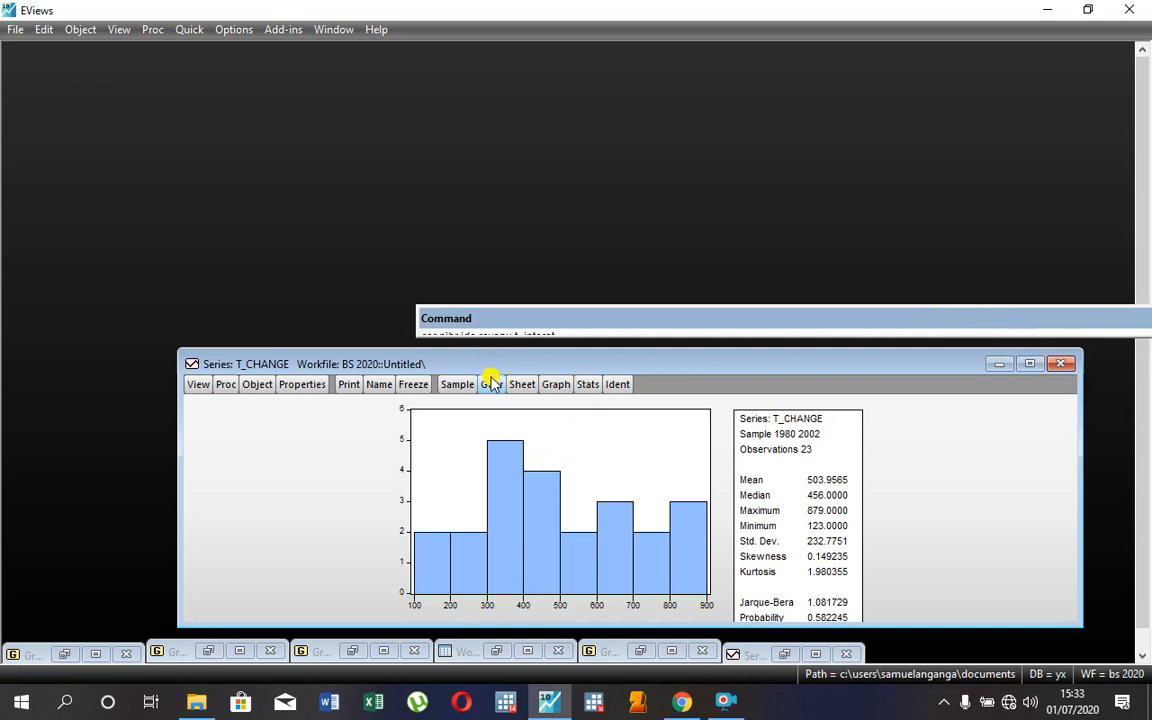
Display the T_CHANGE series as a spreadsheet, enlarge the command window and close the T_CHANGE window.
left_click(524, 384)
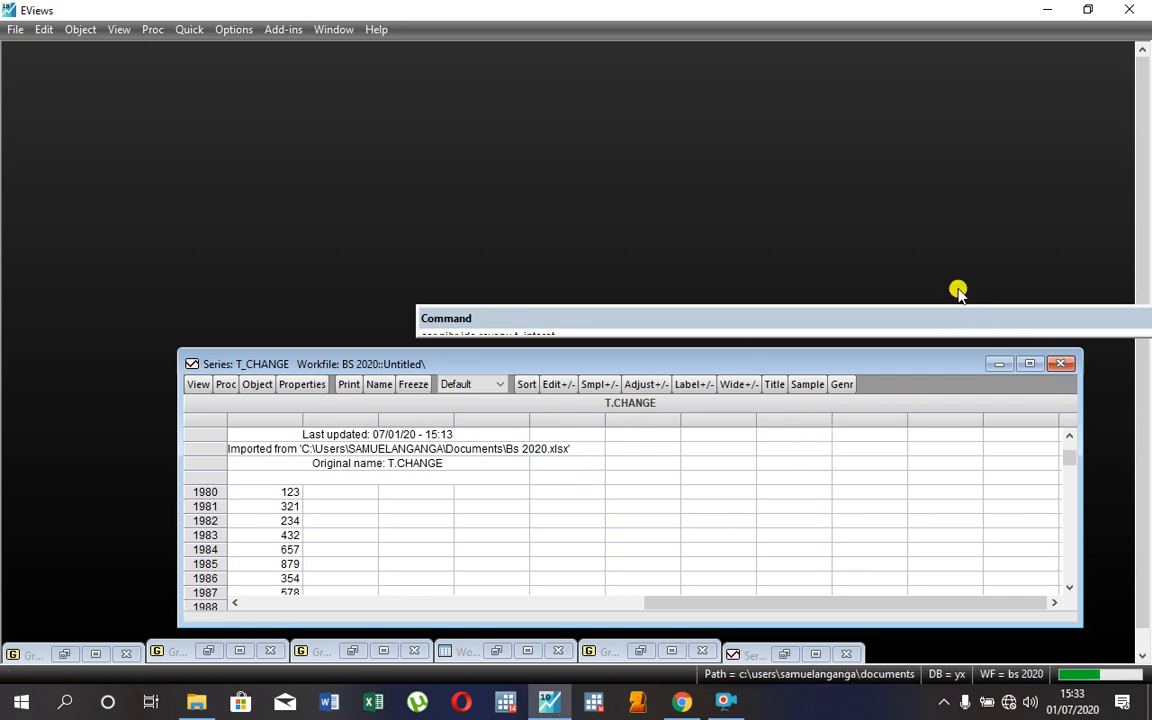
left_click_drag(959, 307, 900, 123)
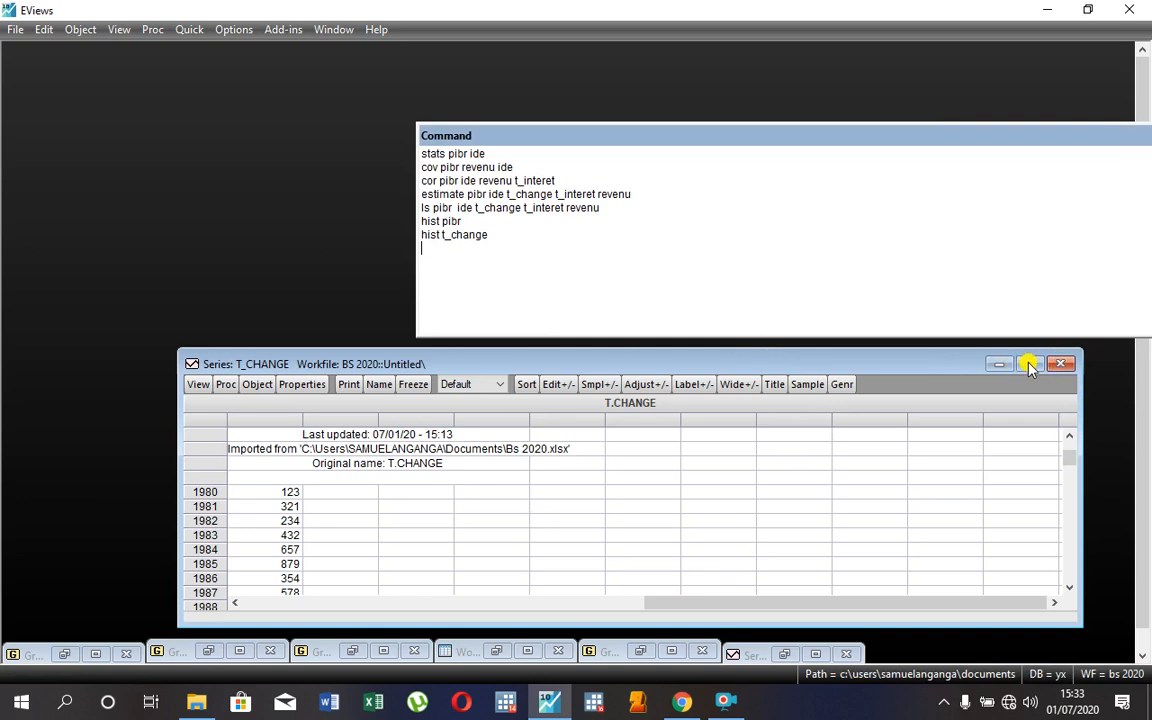
left_click_drag(1080, 411, 315, 455)
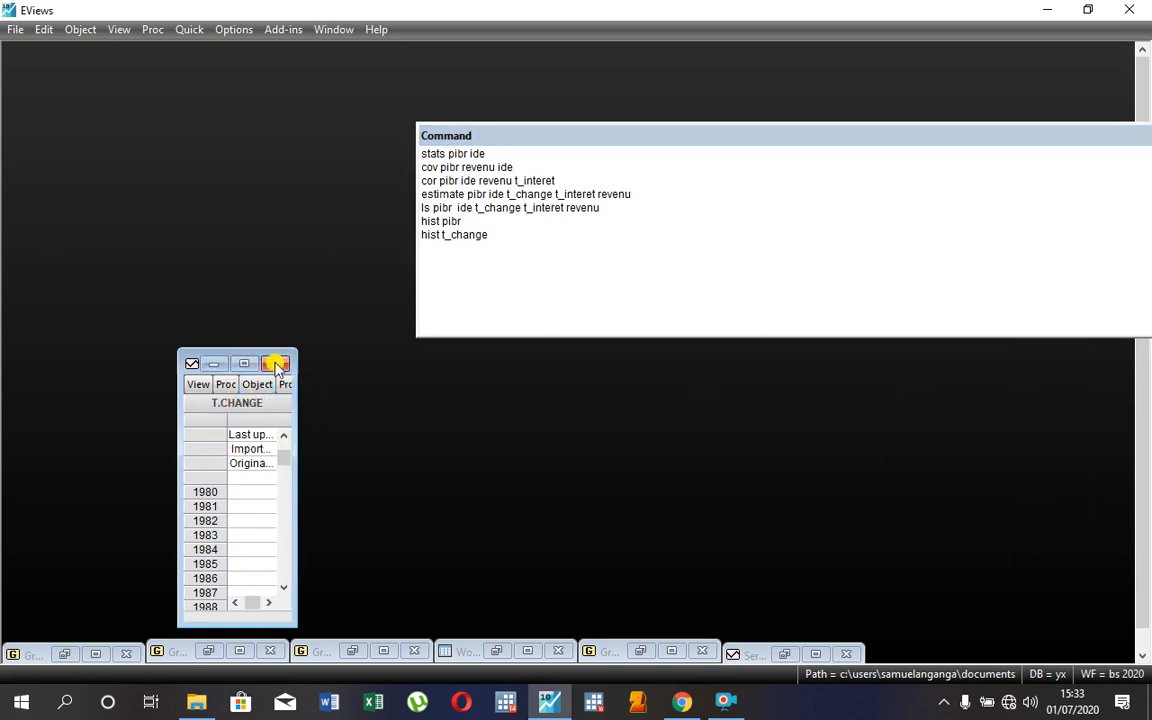
left_click(275, 364)
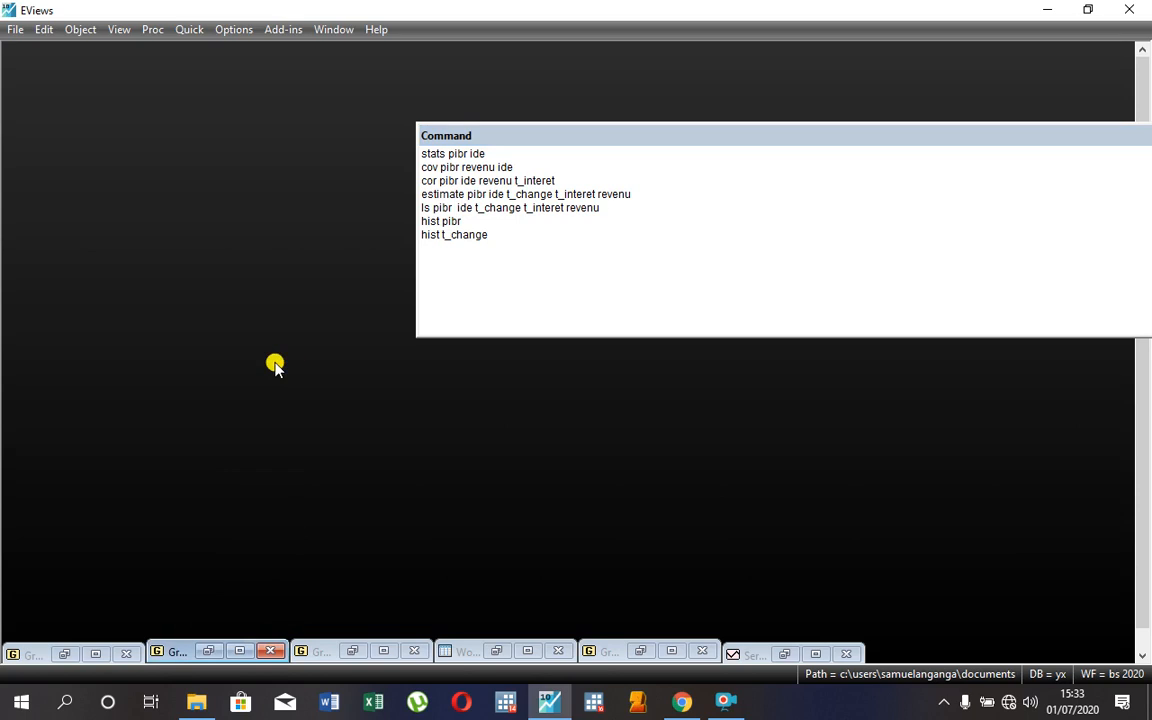
Run the command "line t_change" to plot the T_CHANGE series as a line graph.
left_click(425, 246)
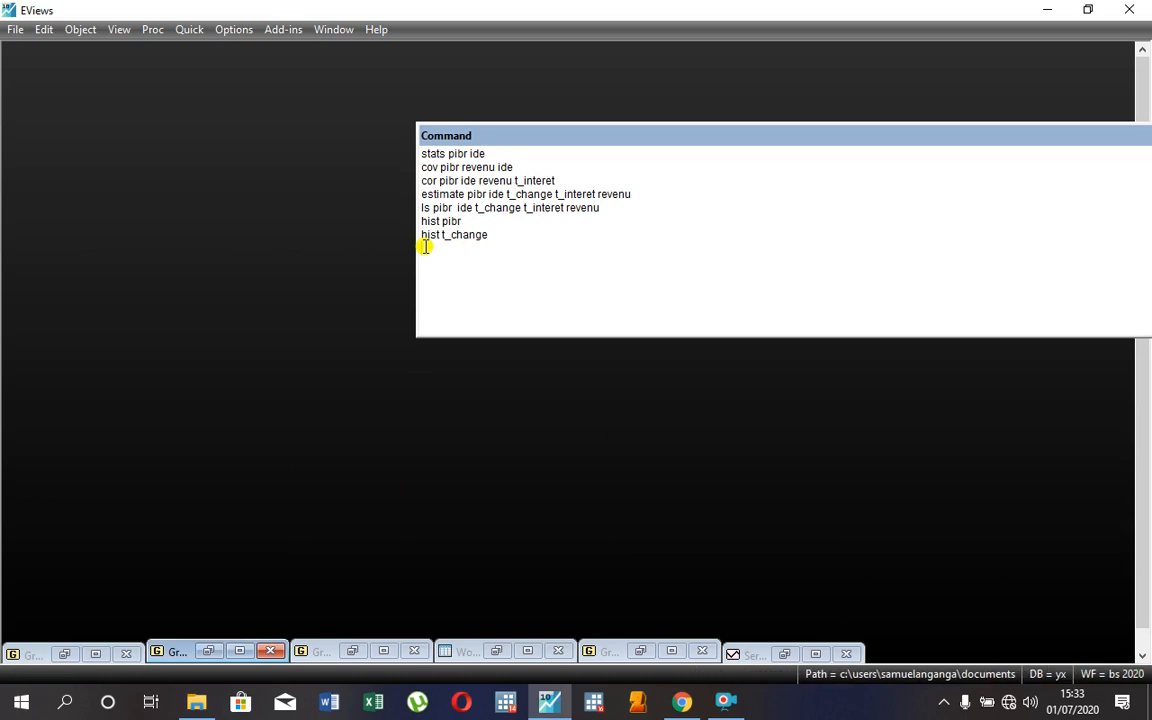
type("line")
left_click_drag(439, 234, 483, 234)
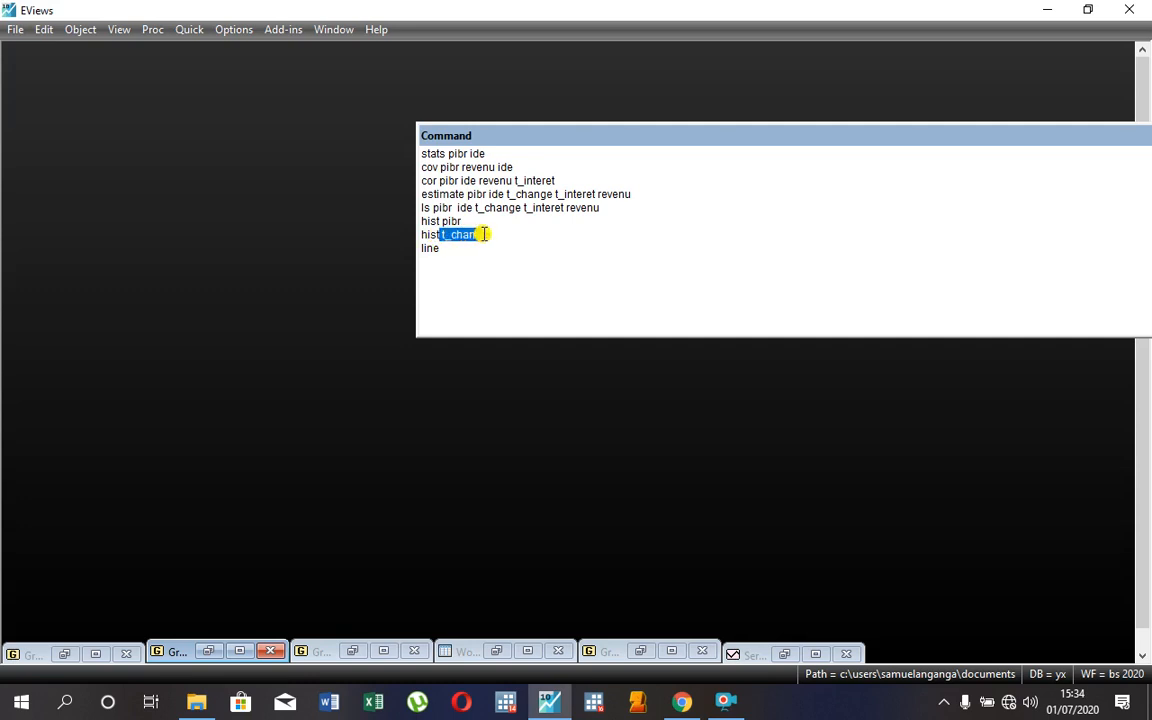
left_click(451, 249)
type("t_chang")
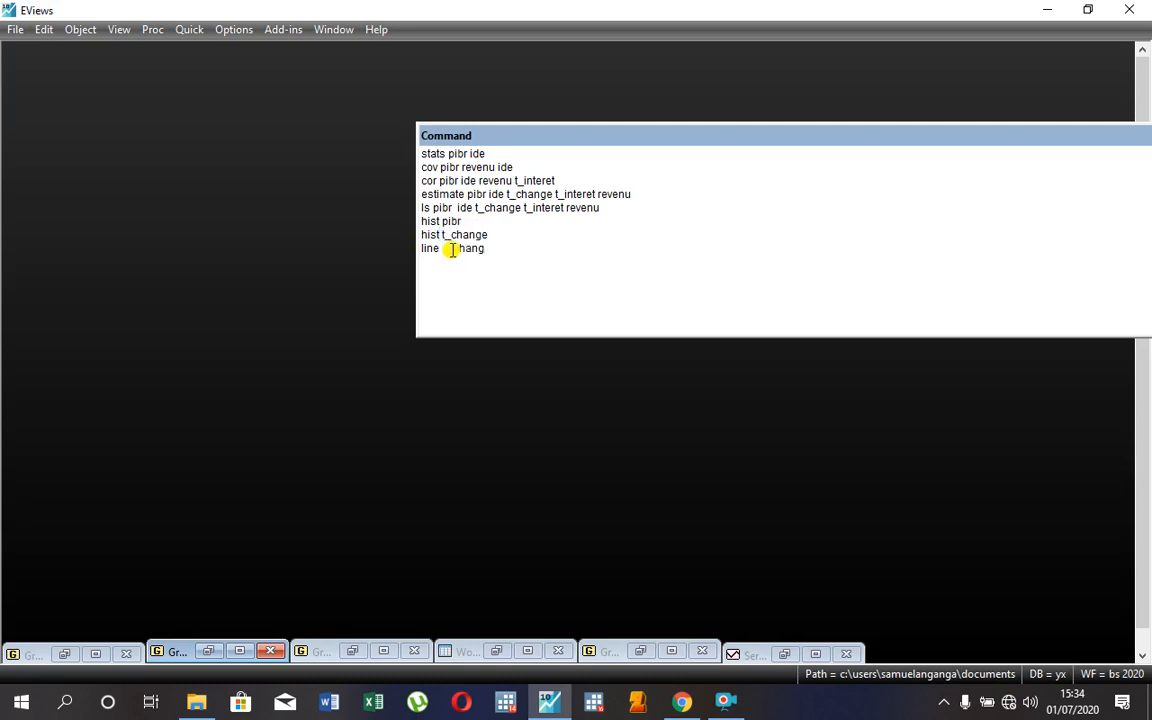
type("e")
key("Return")
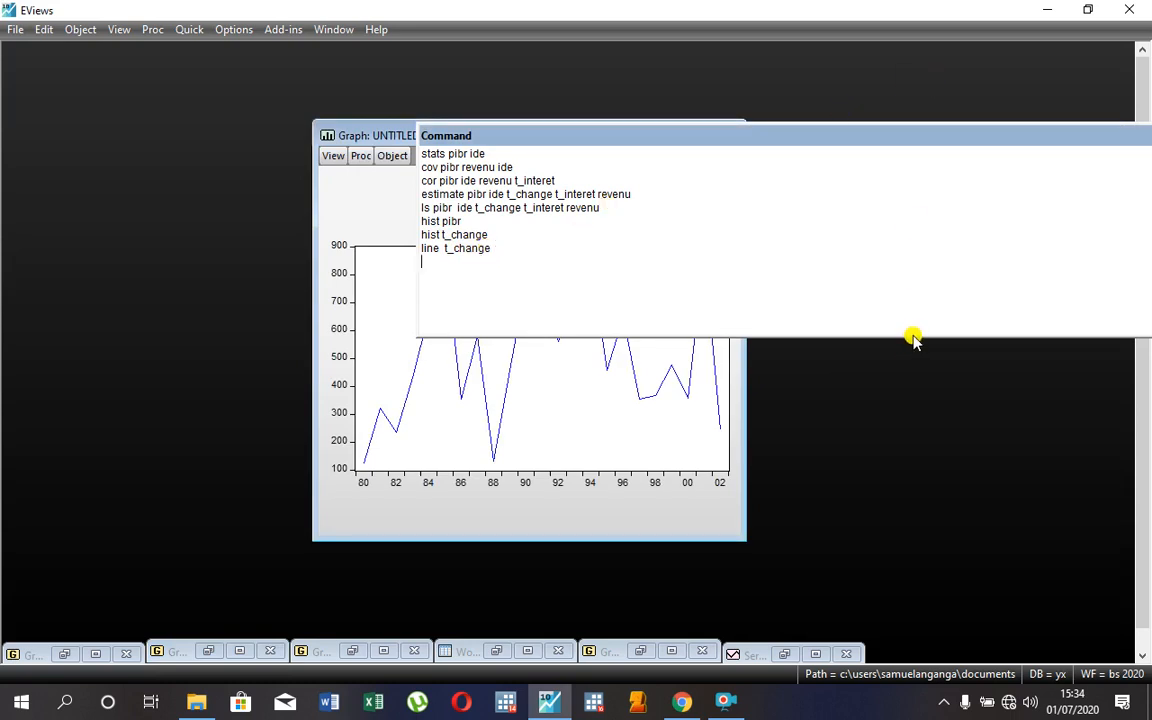
Narrow the command window to view the whole T_CHANGE line graph, minimize the graph and return to the command window.
left_click_drag(418, 206, 913, 208)
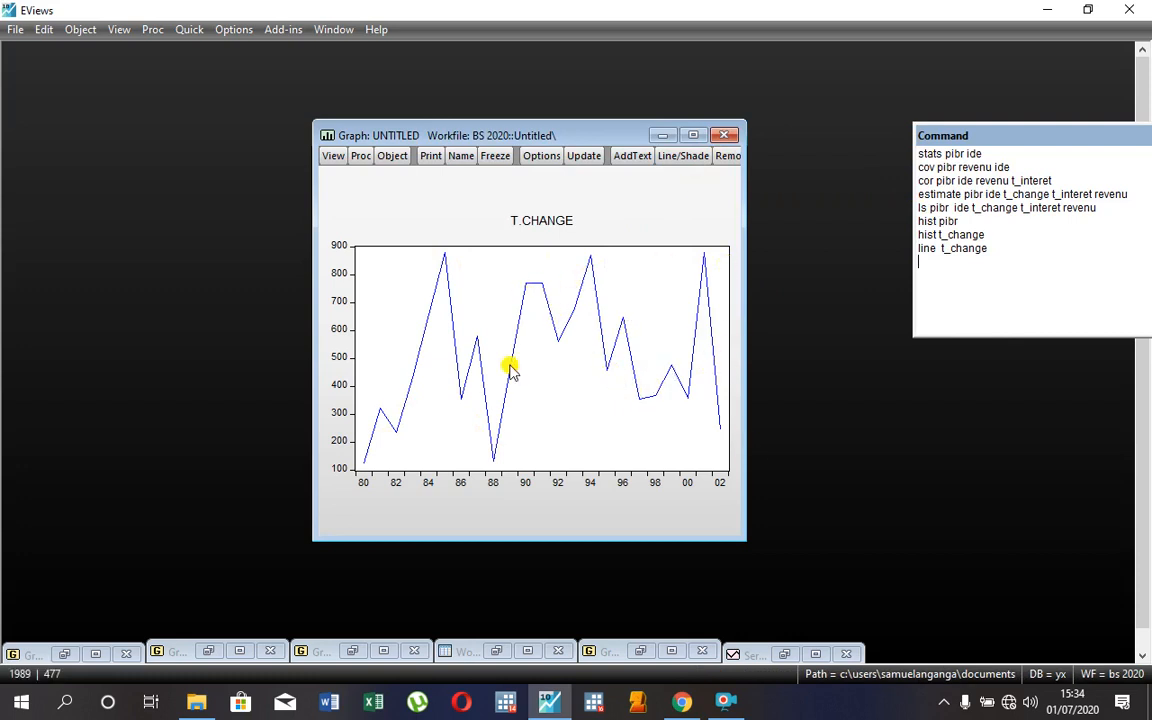
left_click(663, 136)
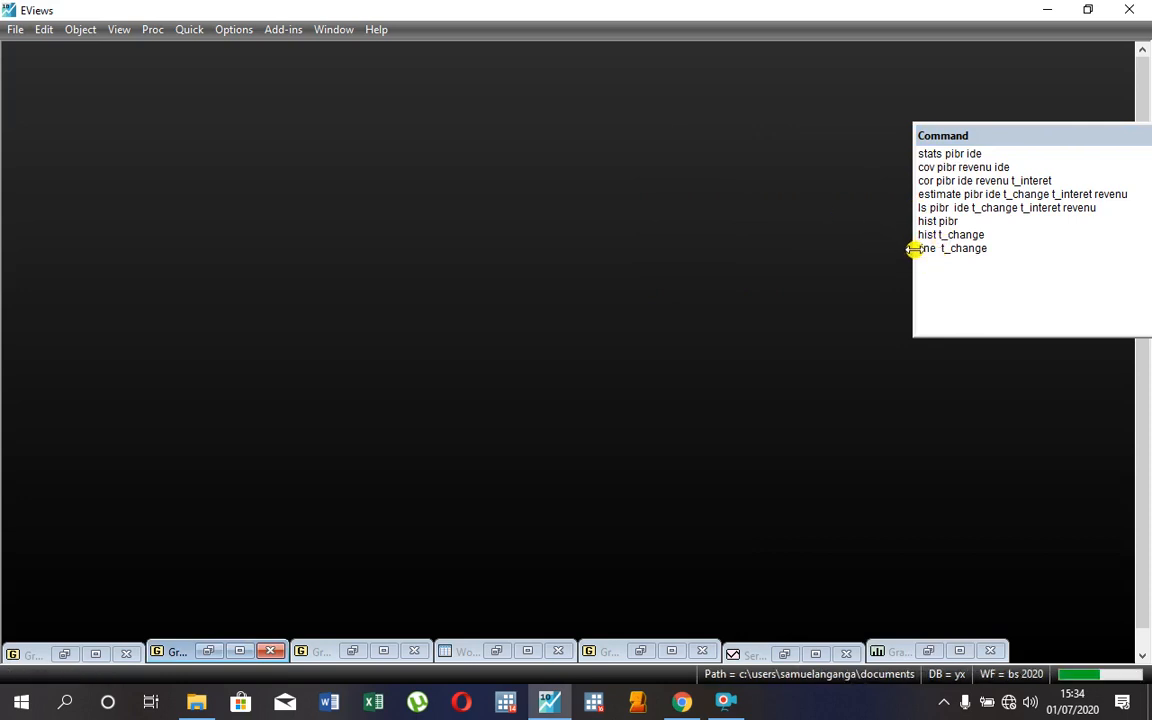
left_click(921, 250)
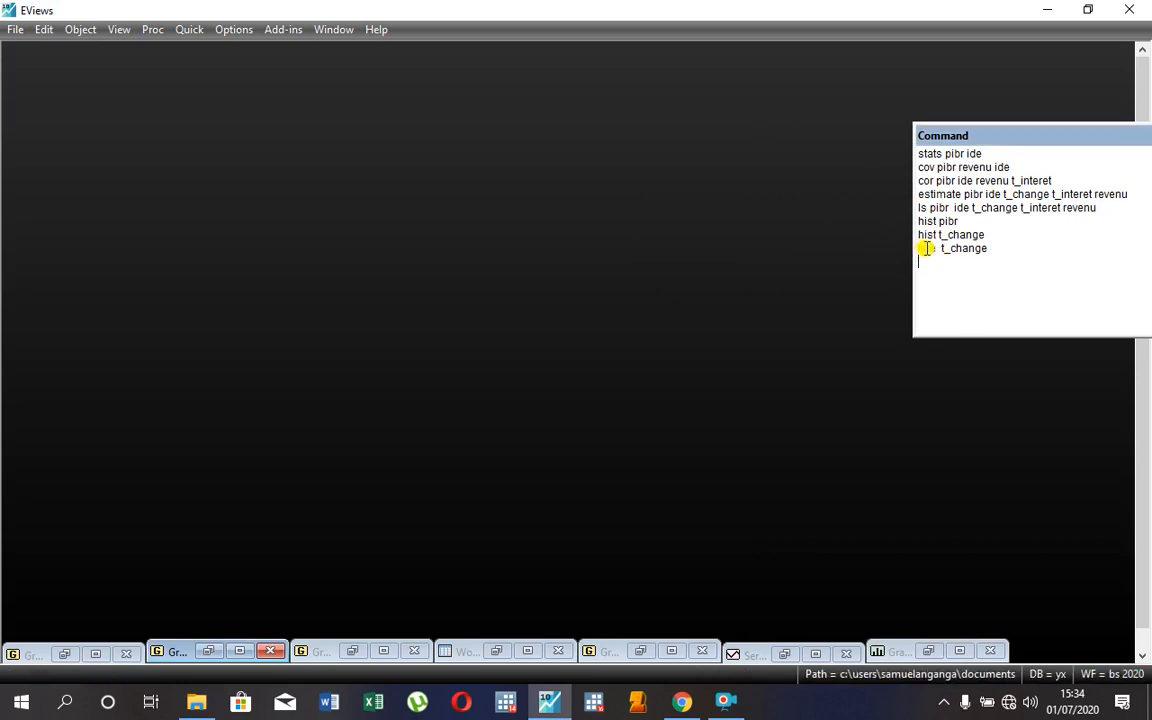
left_click(917, 248)
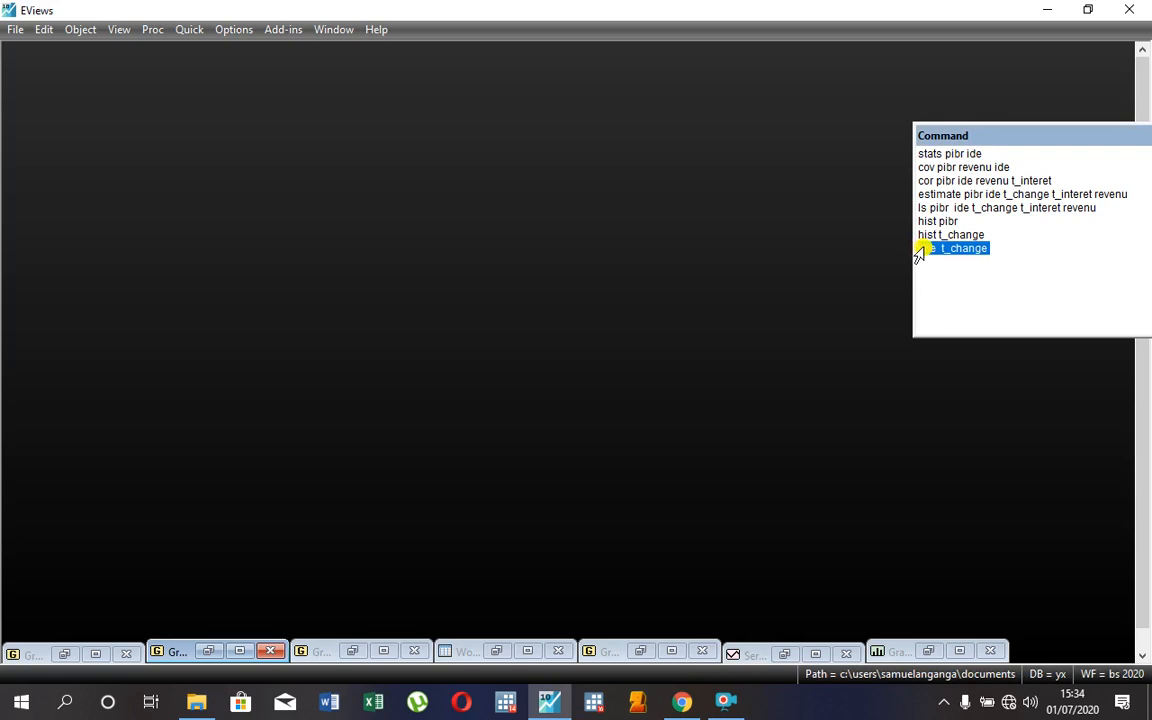
left_click(949, 266)
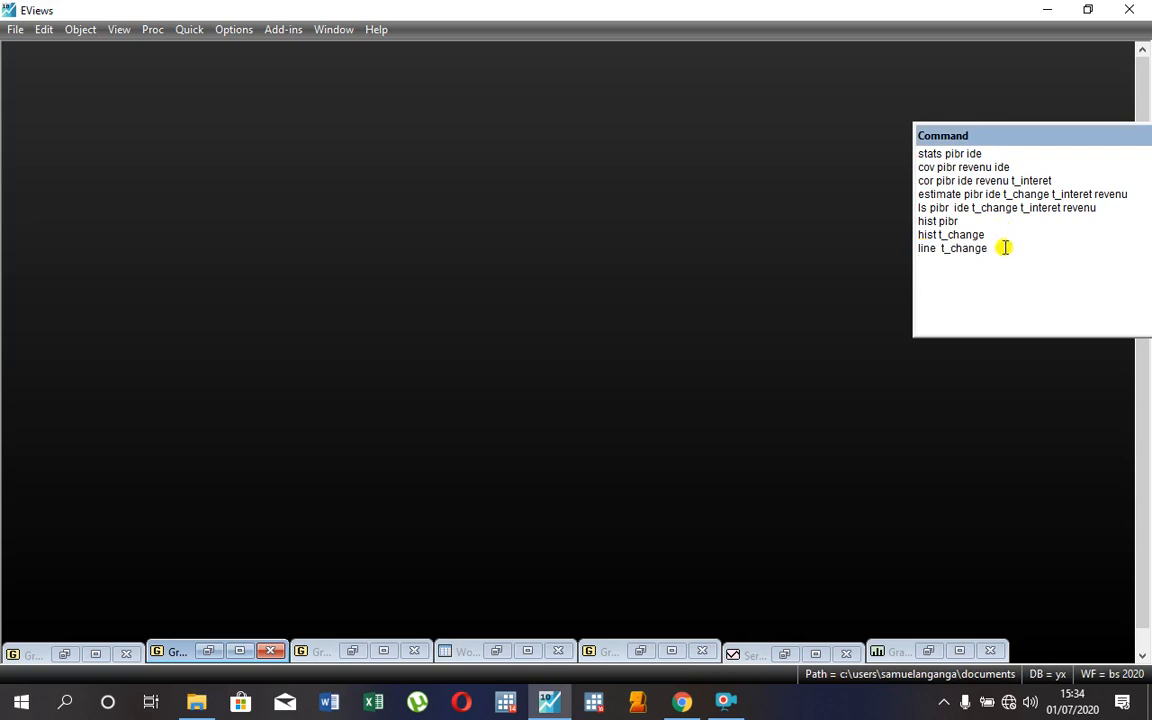
Change the last command to "line t_interet", run it to plot the T_INTERET line graph and minimize the graph.
left_click(1004, 248)
key("BackSpace")
key("BackSpace")
key("BackSpace")
key("BackSpace")
type("t")
key("Return")
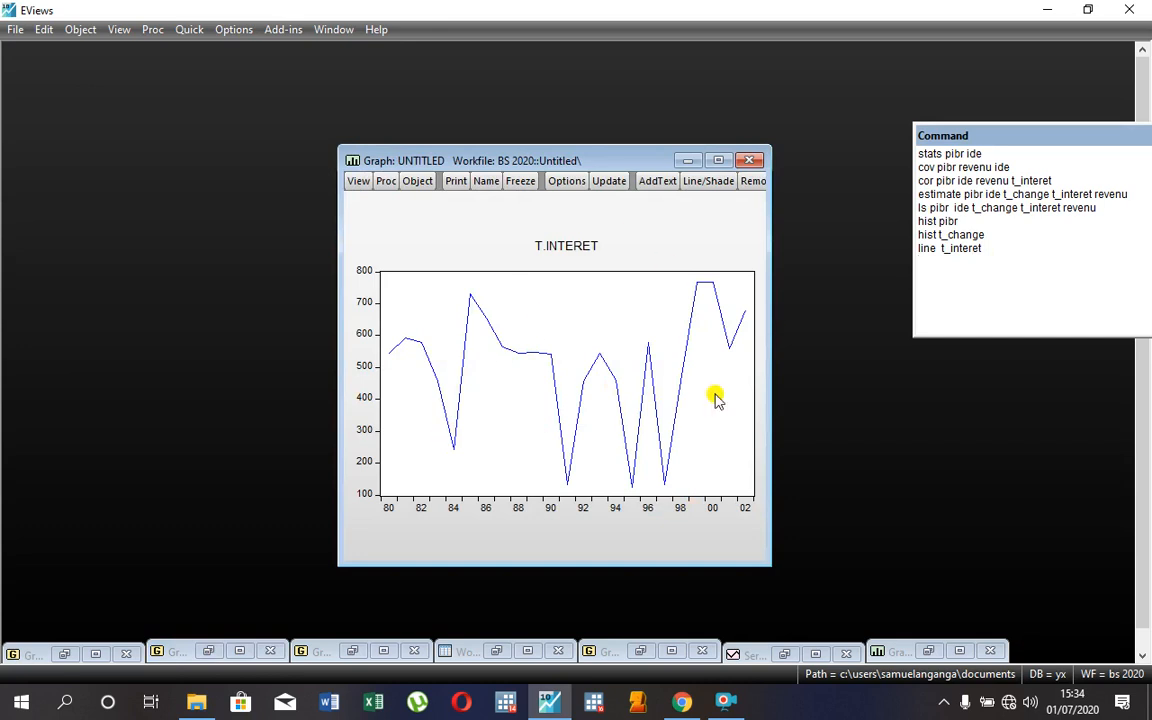
left_click(688, 160)
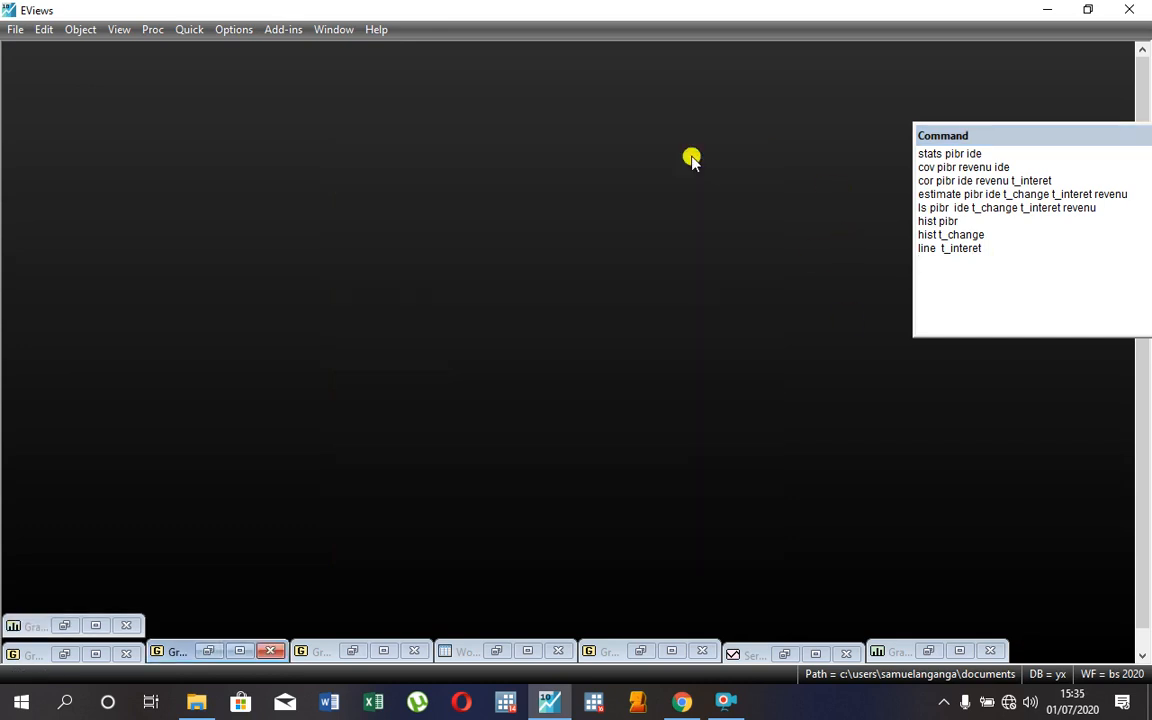
Try to draw a bar graph of IPC with the command "bar ipc".
left_click(922, 260)
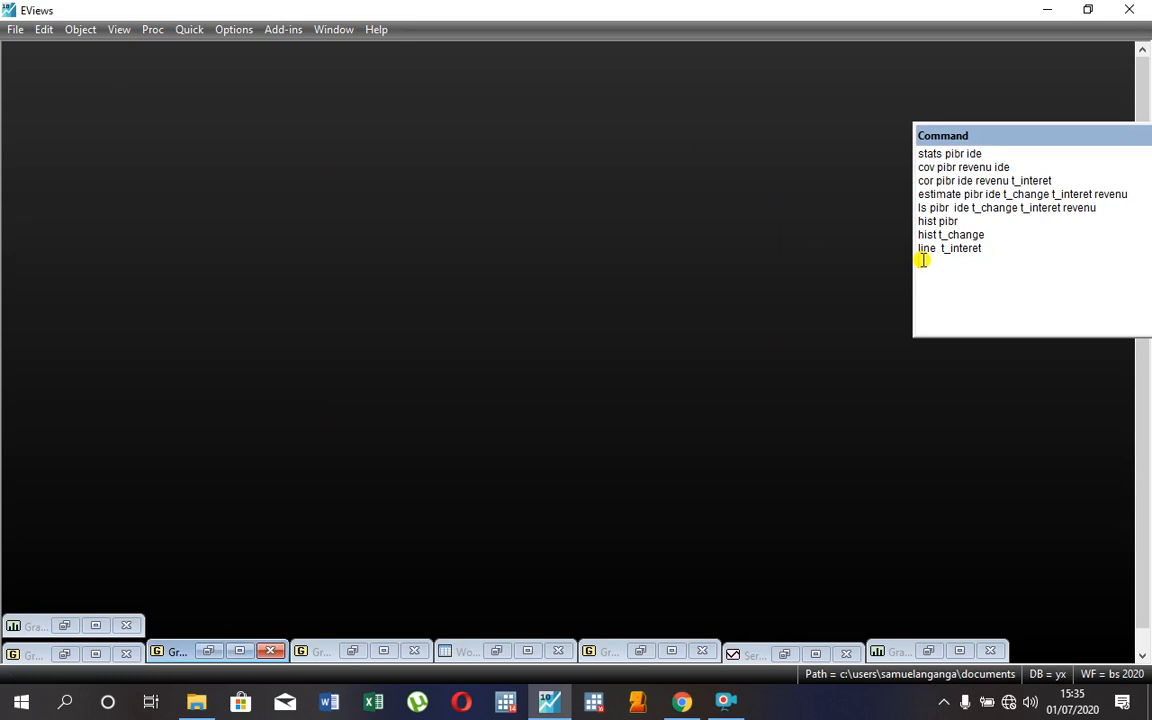
type("bar")
left_click_drag(937, 235, 983, 233)
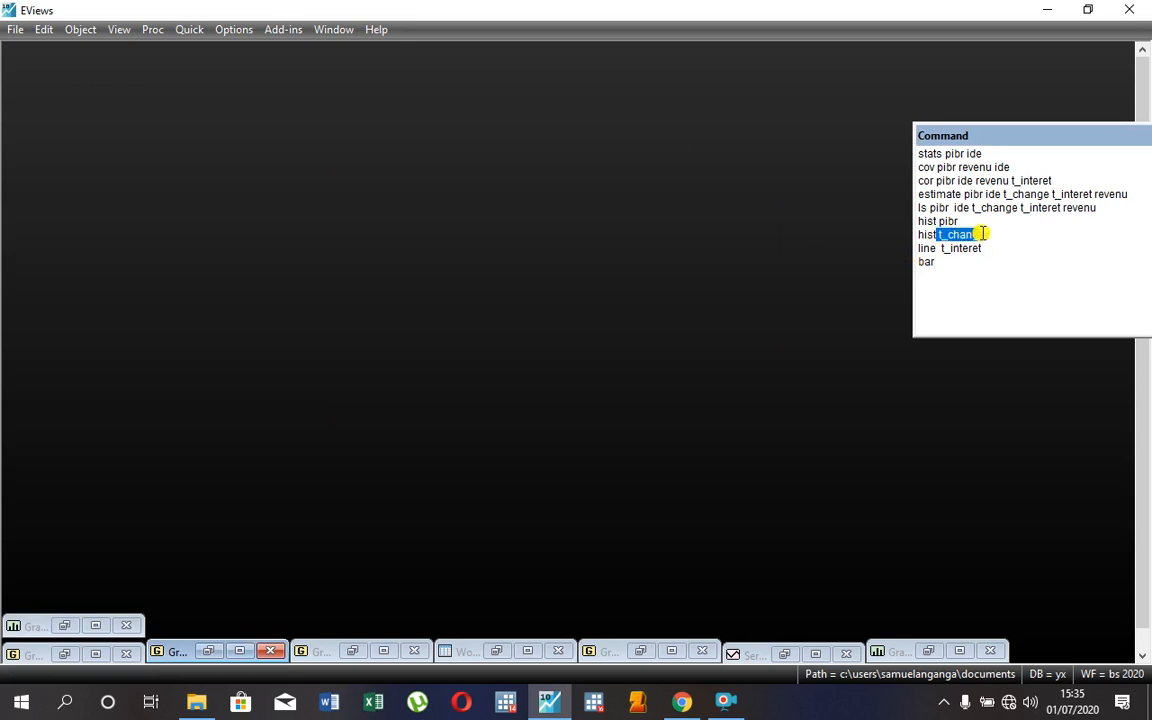
left_click(994, 234)
left_click(937, 268)
type("i")
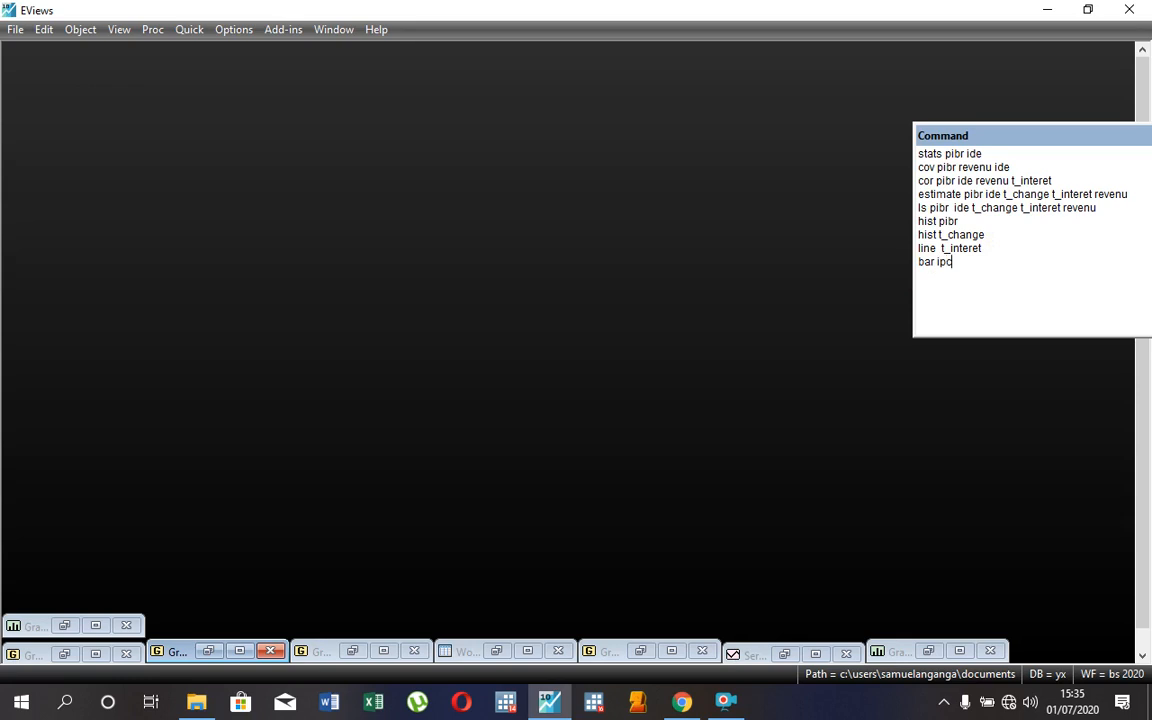
type("pc")
key("Return")
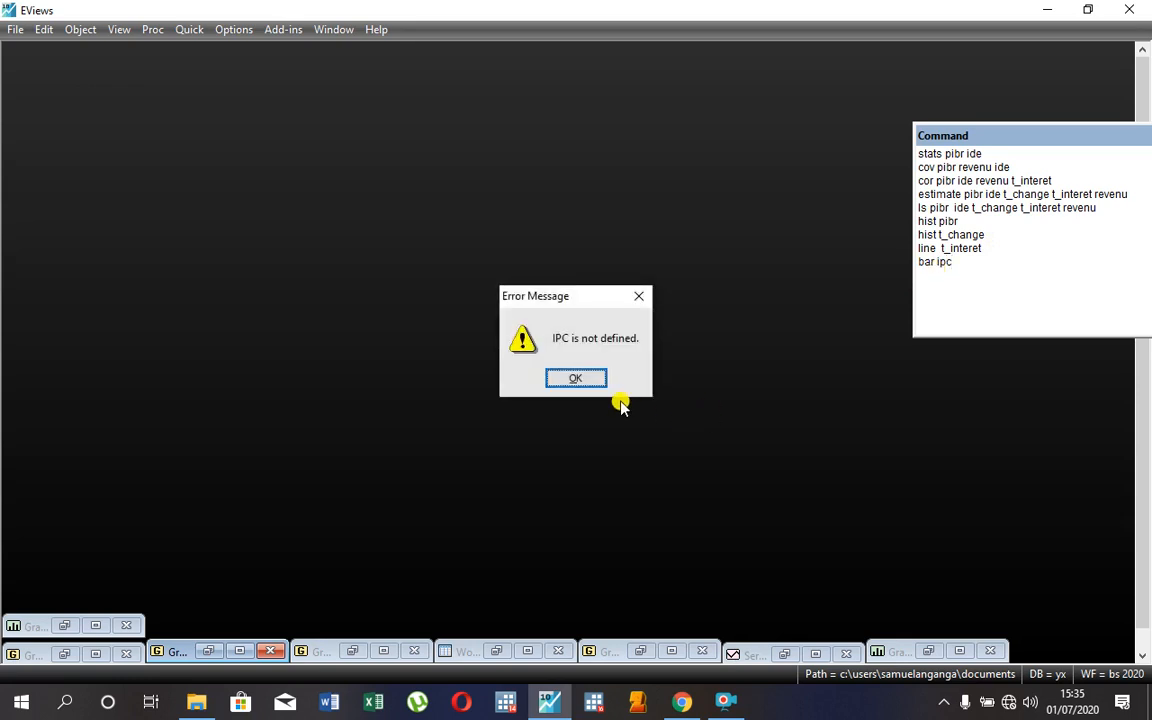
left_click(585, 380)
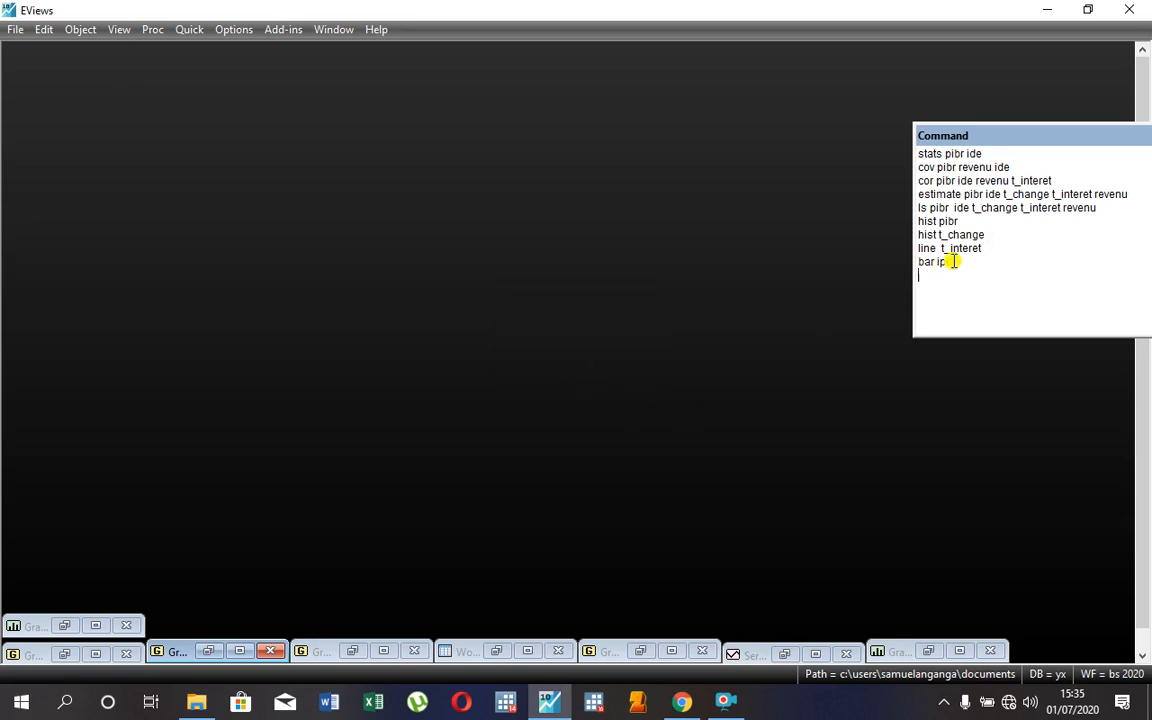
Correct the command to "bar pibr" and run it to plot PIBR as a bar graph.
type("pibr")
key("Return")
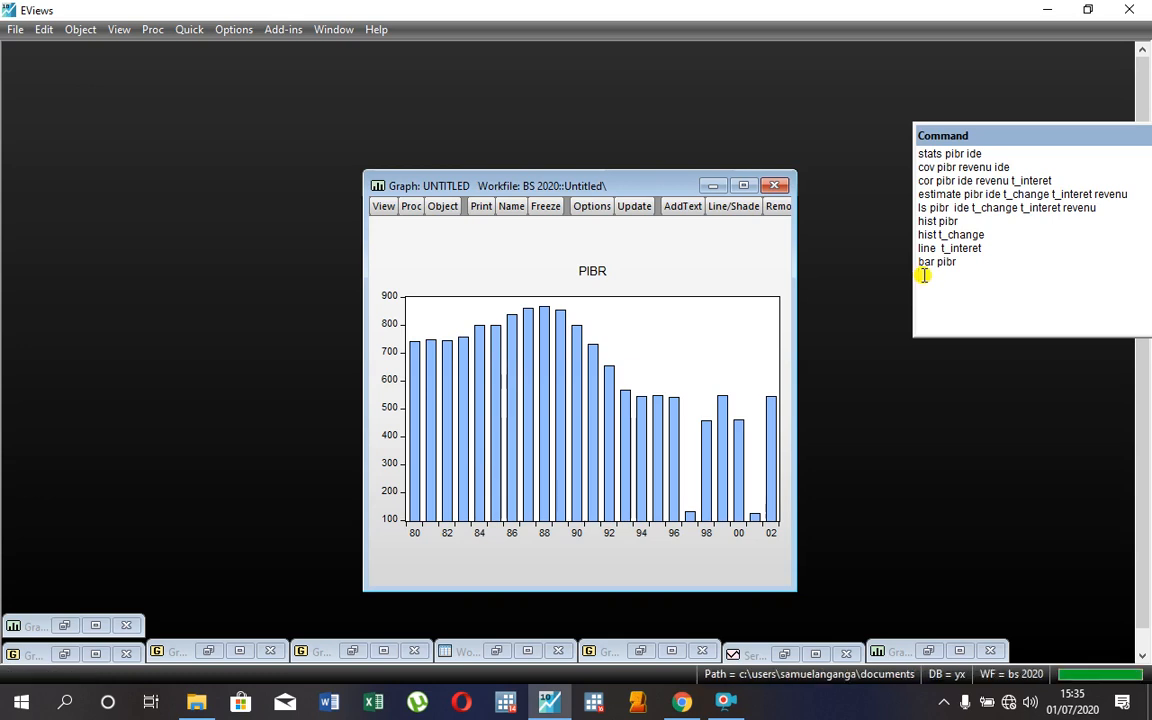
Run the command "scat pibr t_change" to plot T_CHANGE against PIBR, and maximize the scatter graph.
type("scat")
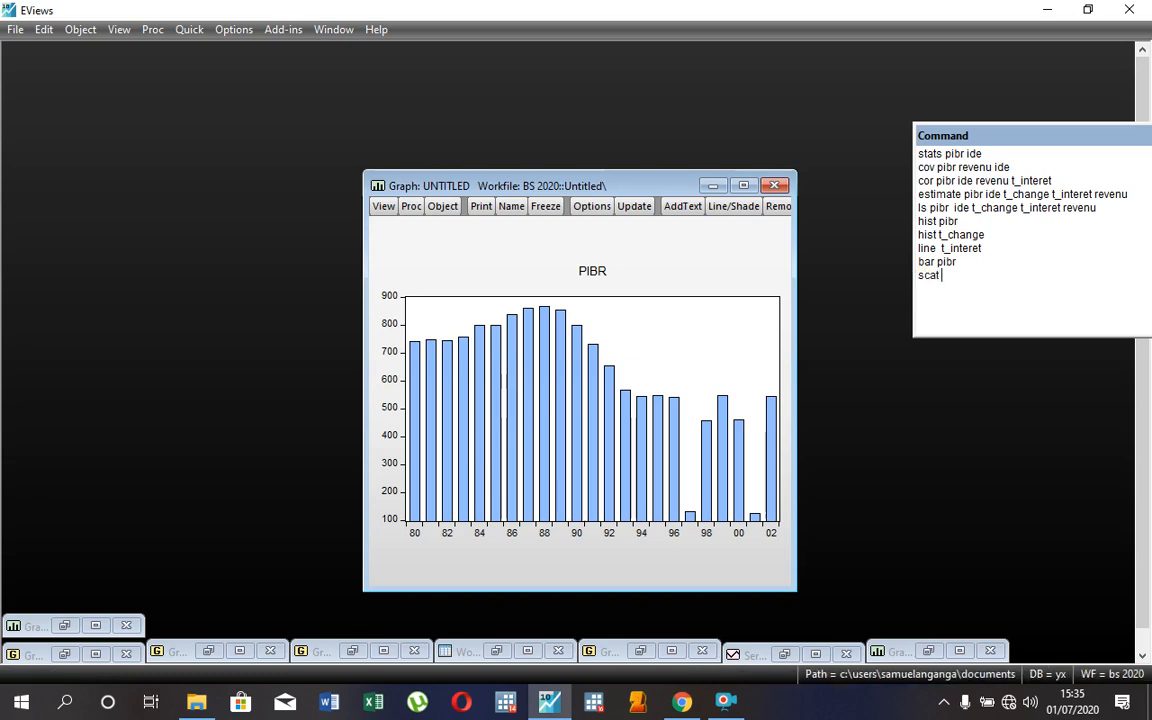
left_click(923, 275)
type("pibr t_change")
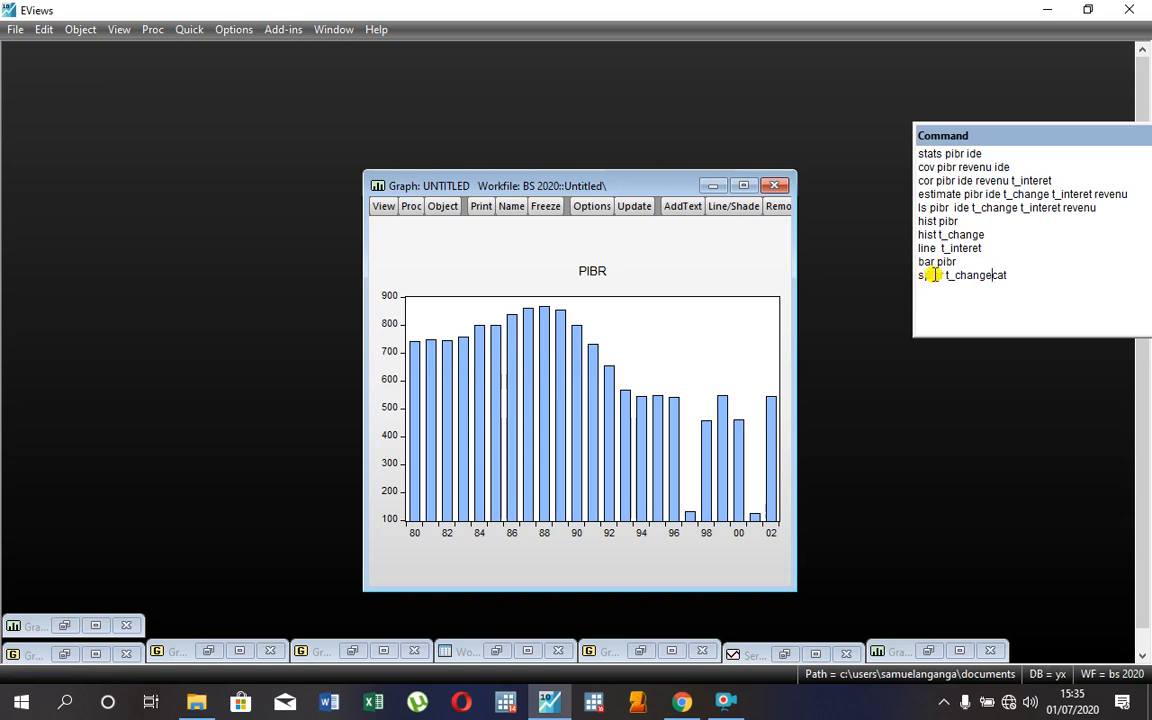
key("BackSpace")
key("BackSpace")
left_click(923, 275)
type("cat")
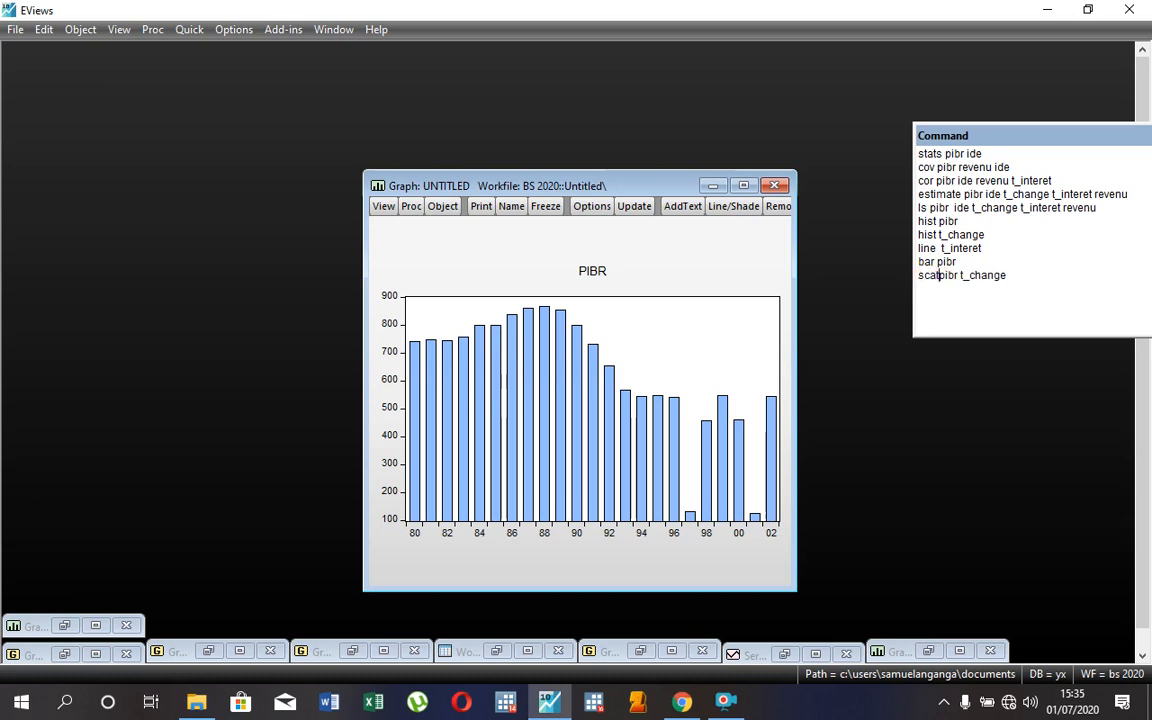
key("Return")
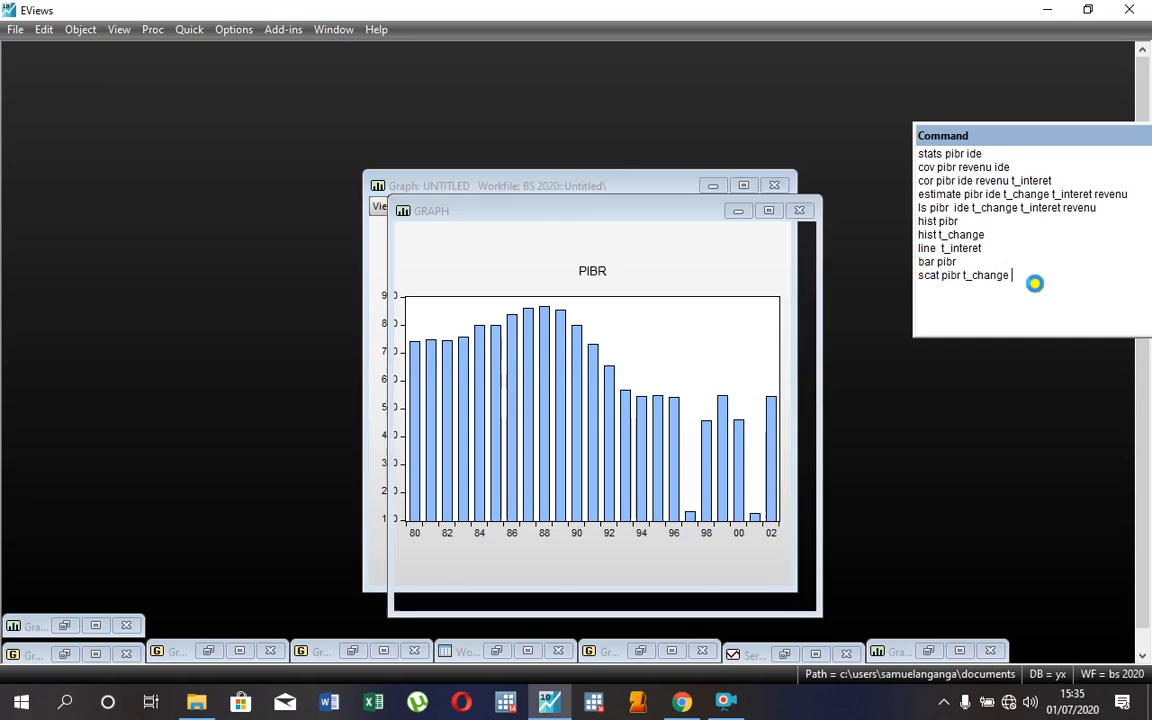
left_click(768, 210)
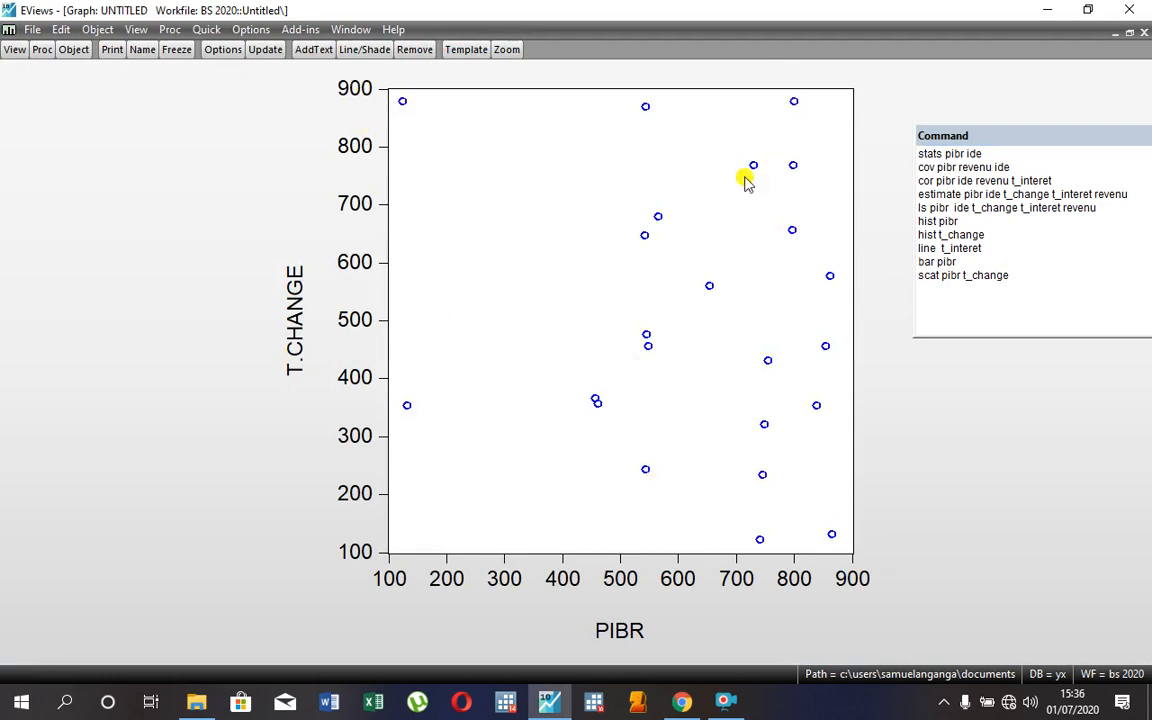
Change the scatter command to "scat pibr t_interet", run it and maximize the resulting graph.
left_click(1035, 269)
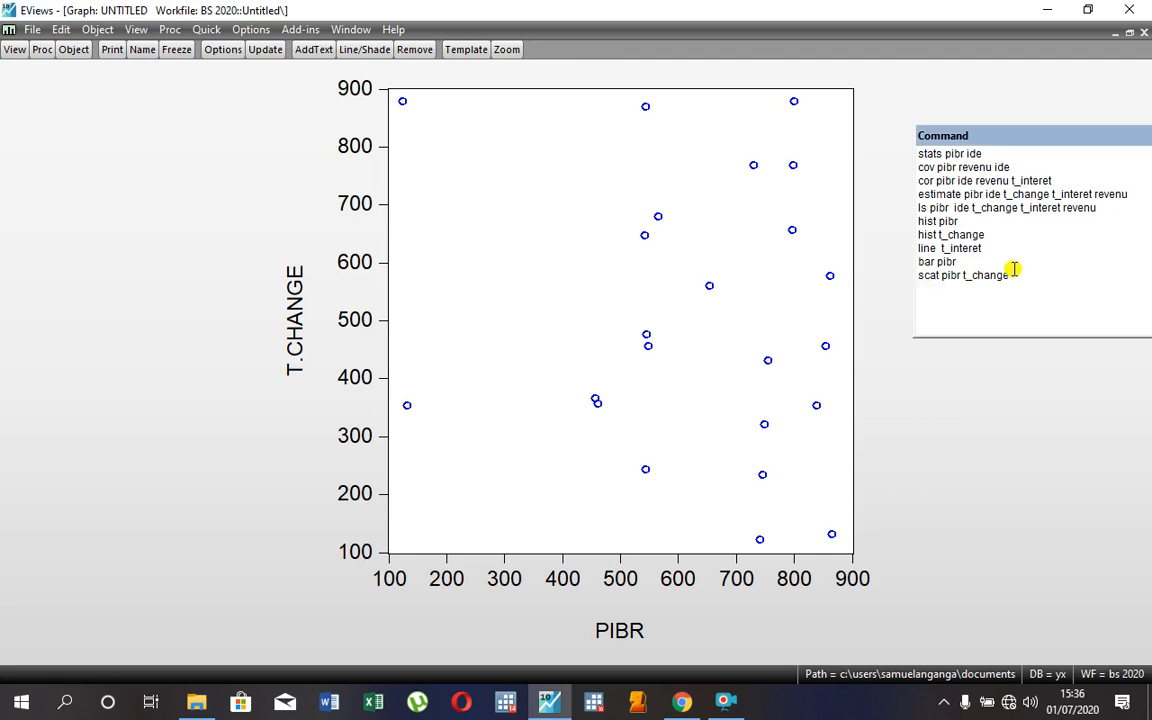
key("BackSpace")
key("BackSpace")
key("BackSpace")
key("BackSpace")
type("t")
key("Return")
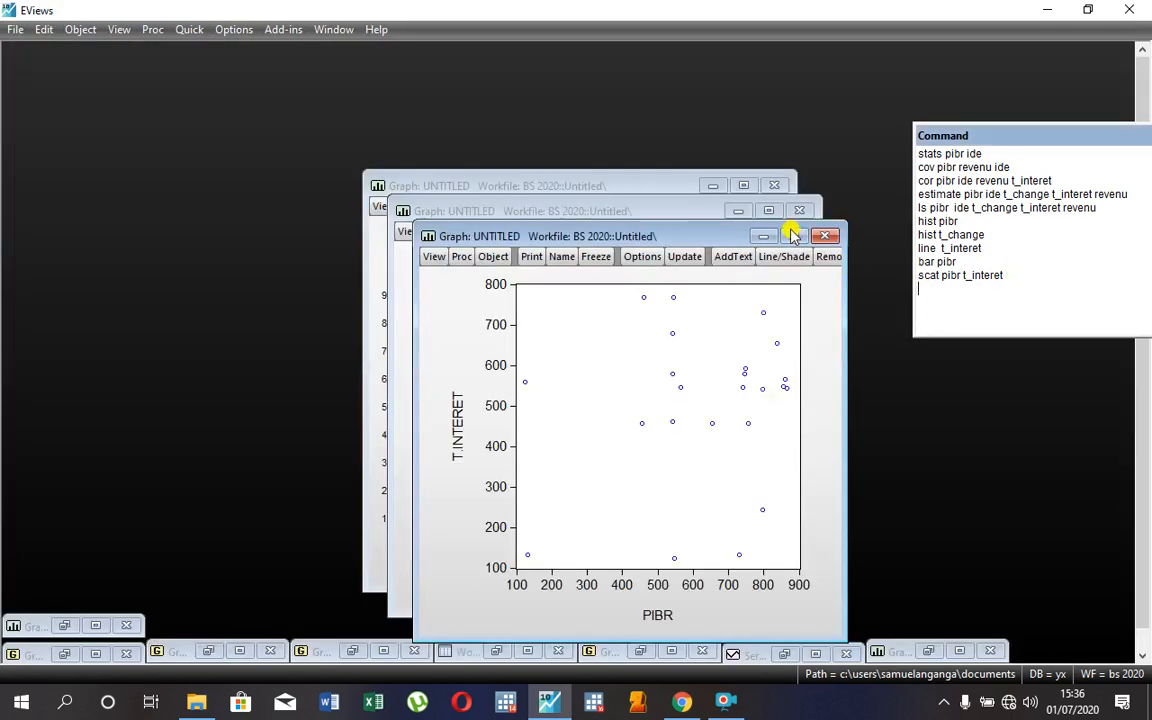
left_click(793, 235)
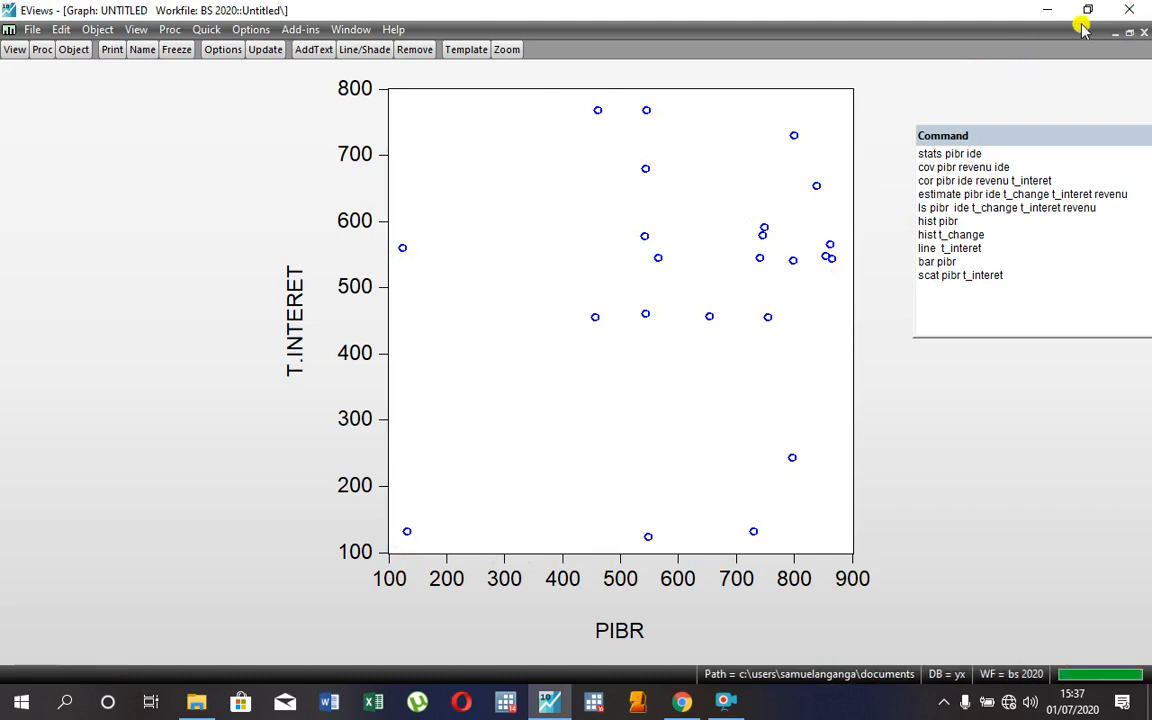
Close both scatter graphs, saving the T_INTERET one as graph01 and the T_CHANGE one as graph02.
left_click(1145, 32)
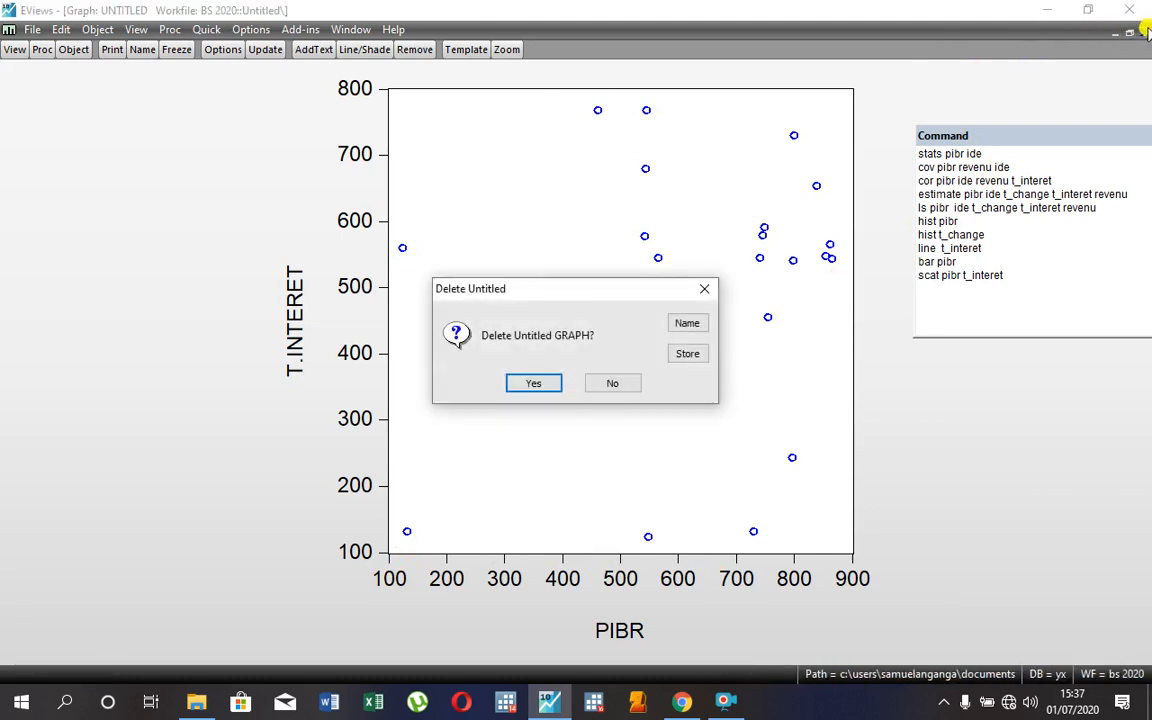
left_click(688, 323)
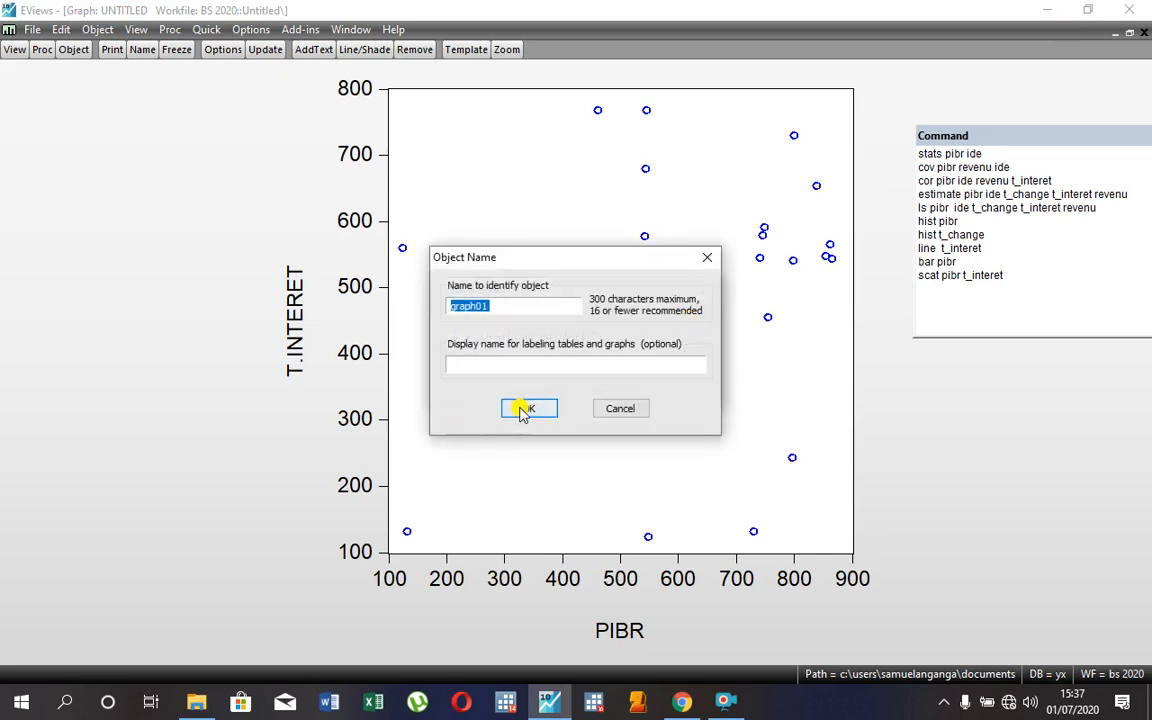
left_click(522, 409)
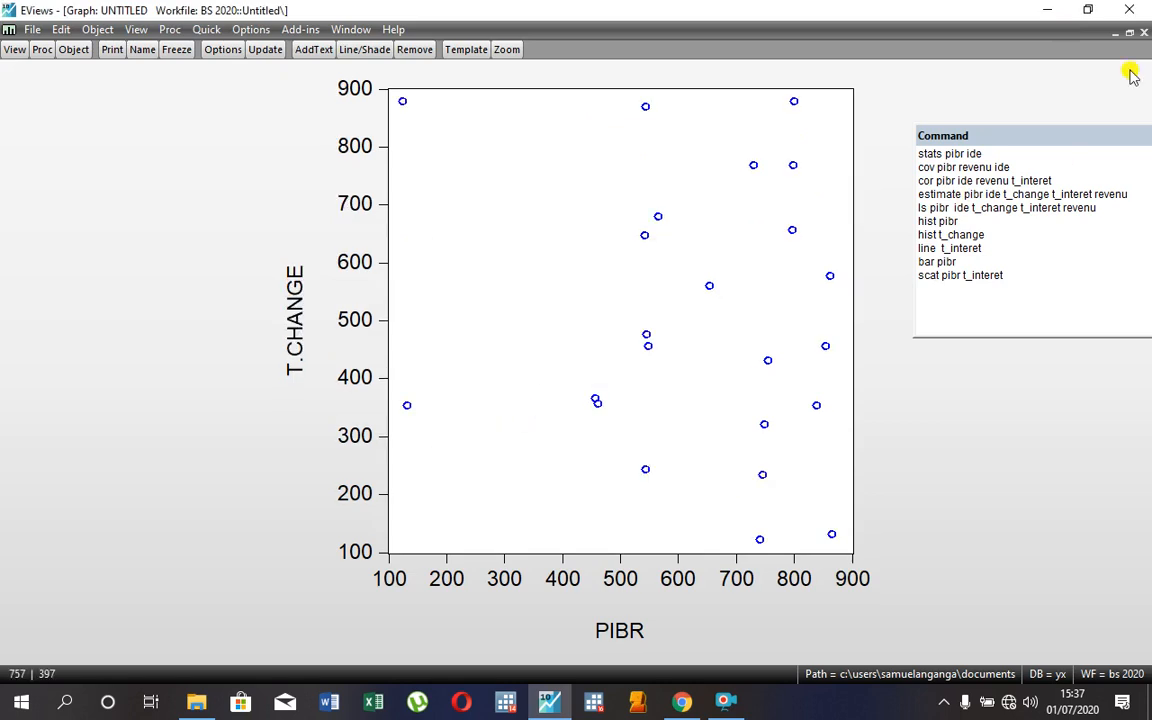
left_click(1145, 33)
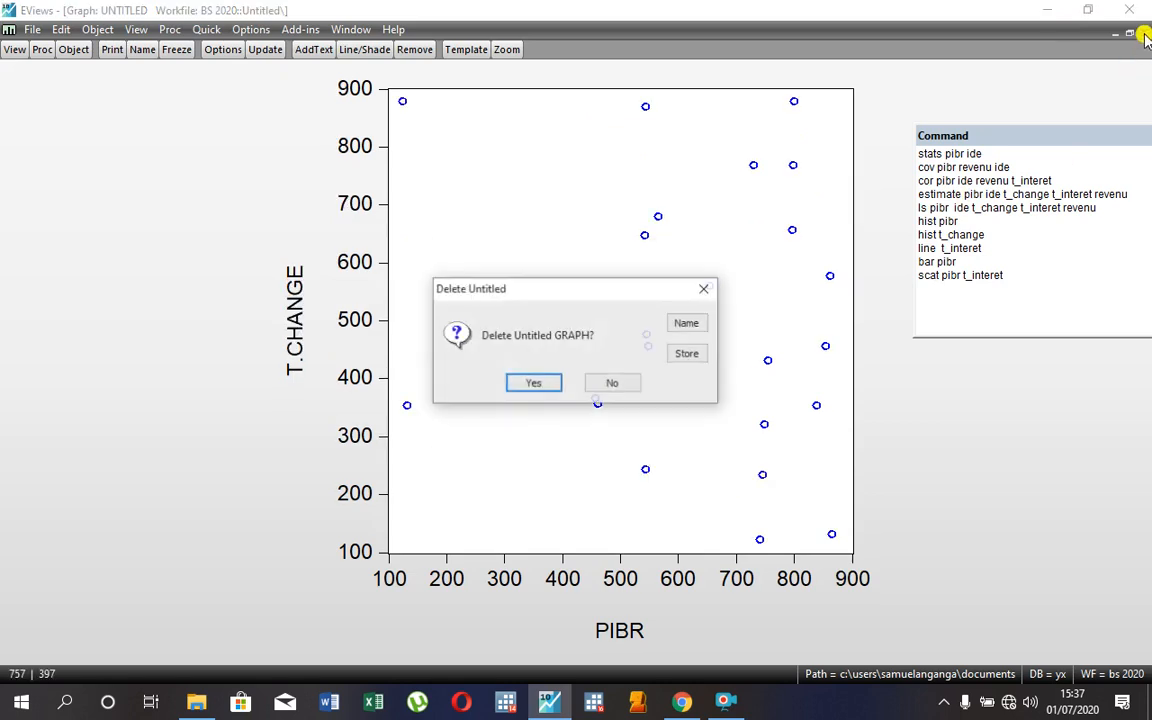
left_click(690, 323)
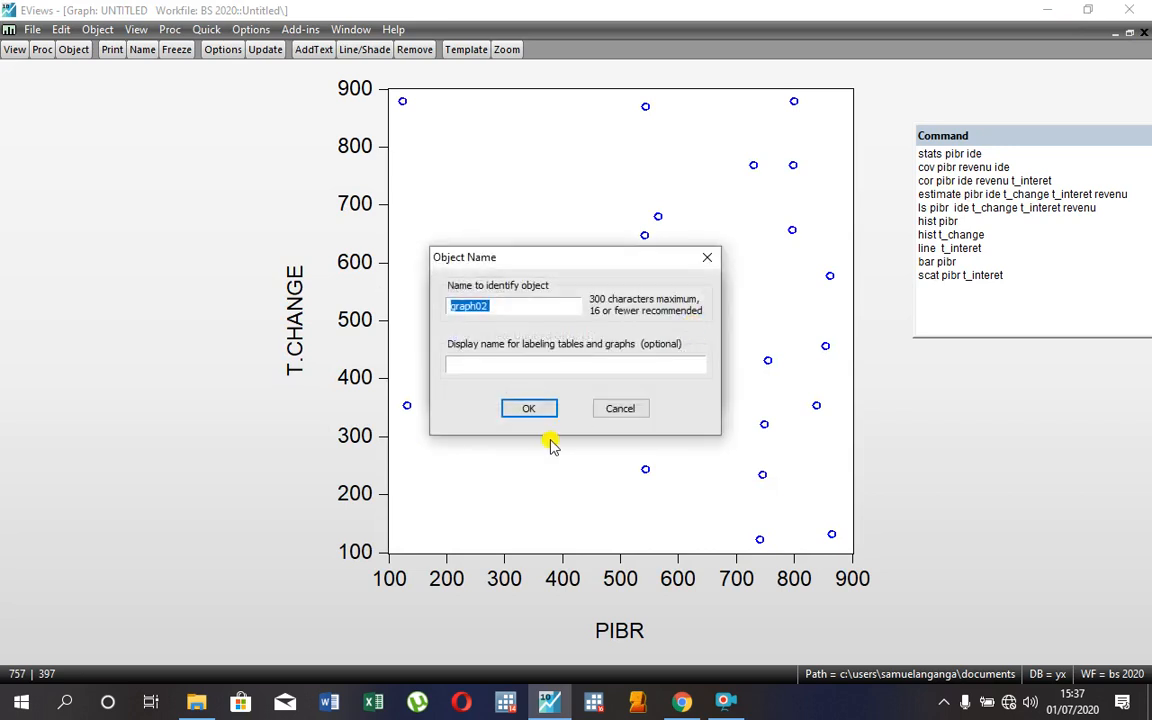
left_click(531, 409)
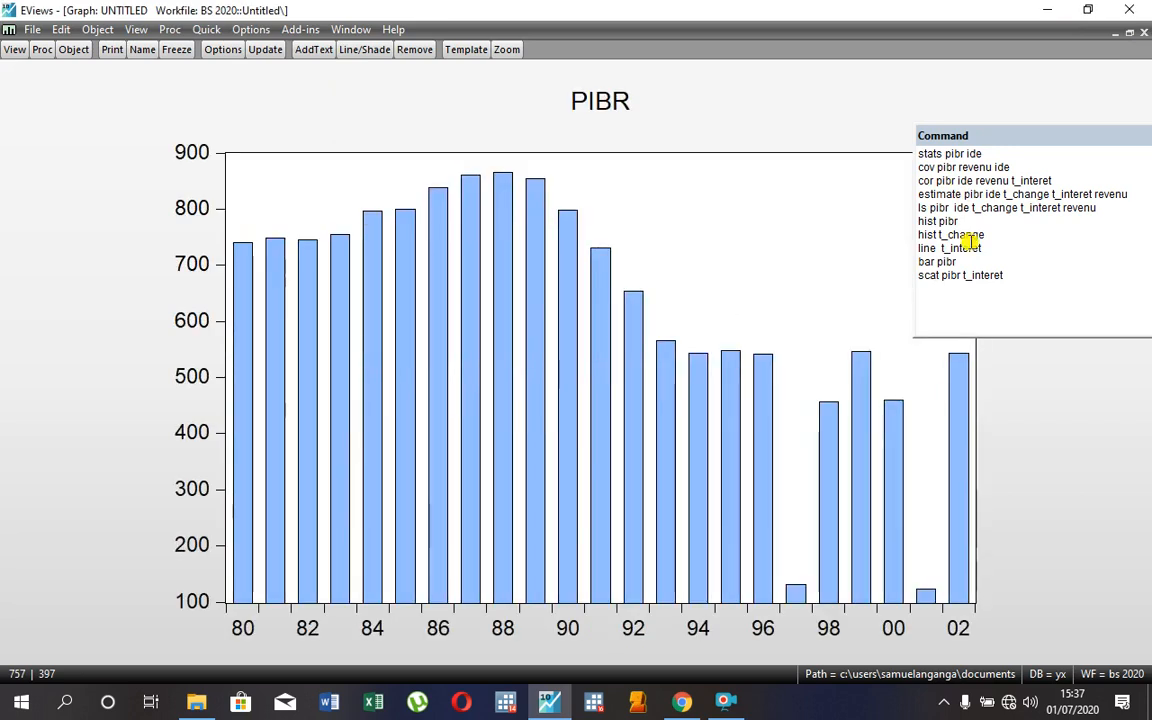
Close the PIBR bar graph, saving it as graph03.
left_click(1145, 33)
left_click(682, 323)
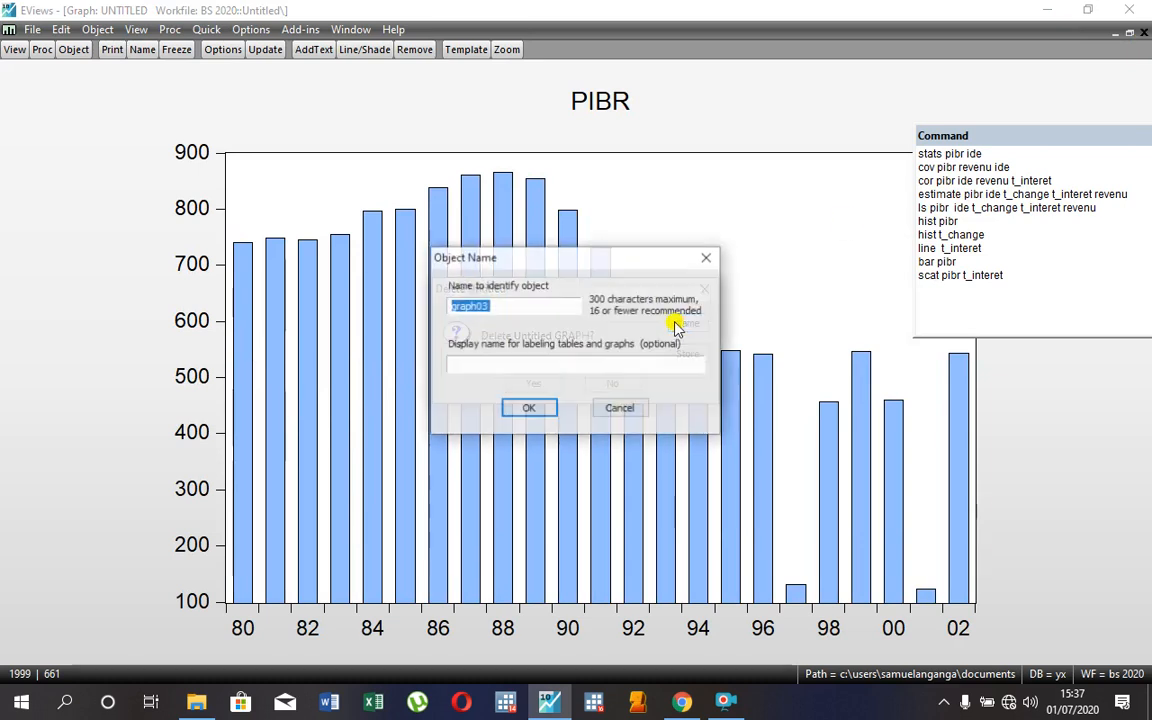
left_click(524, 418)
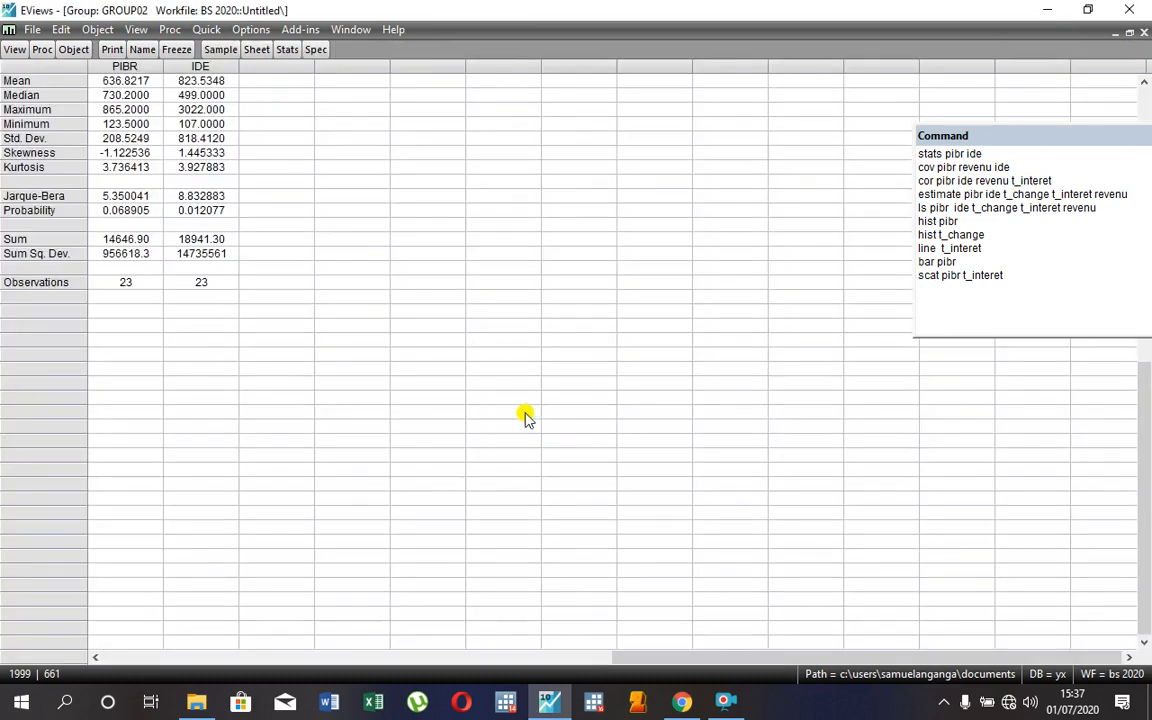
Close the GROUP02, GROUP01 and GROUP04 windows to return to the BS 2020 workfile.
left_click(1141, 34)
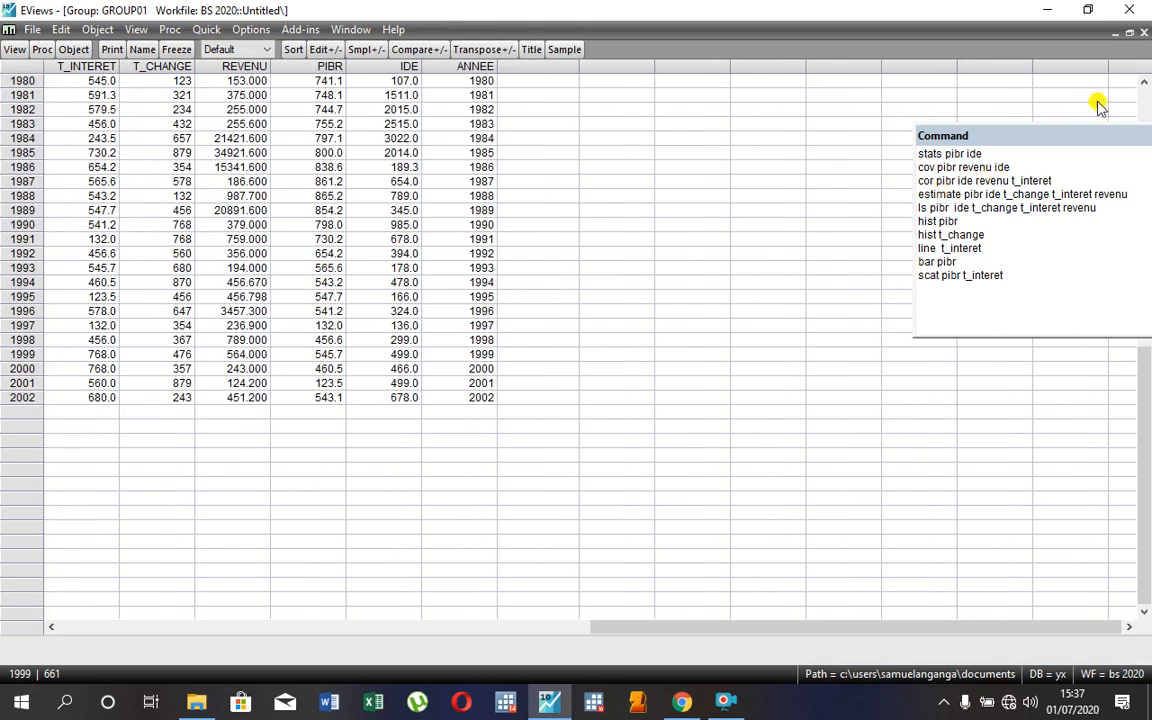
left_click(1145, 34)
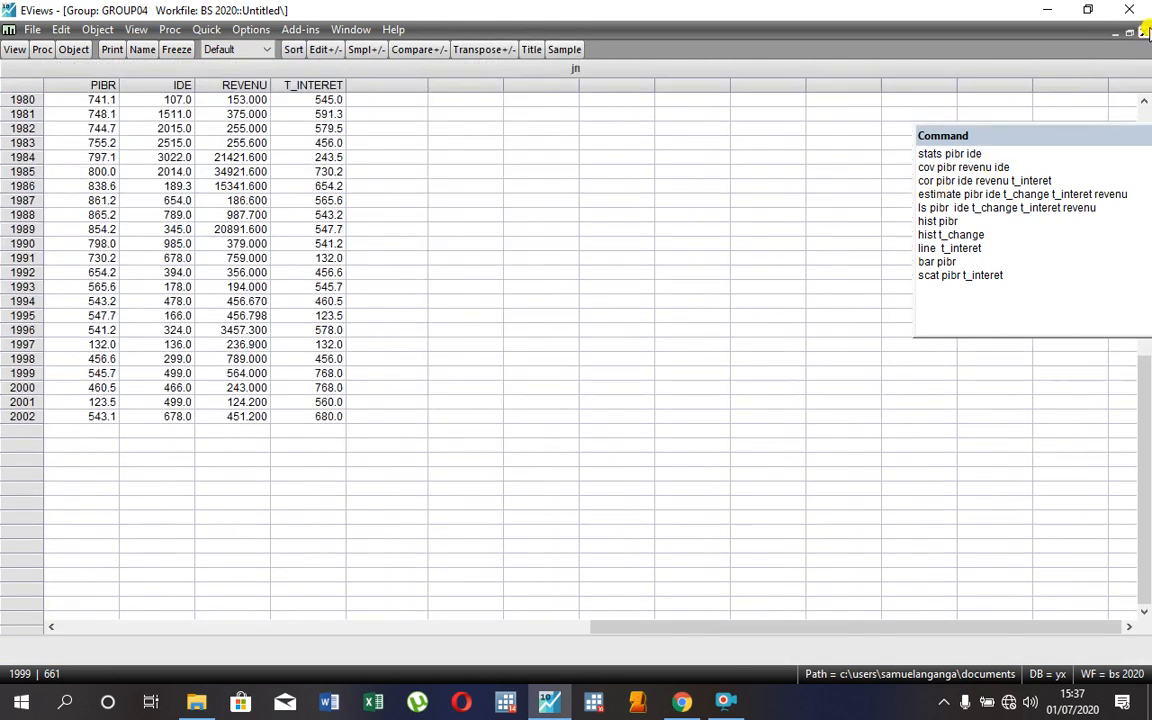
left_click(1145, 34)
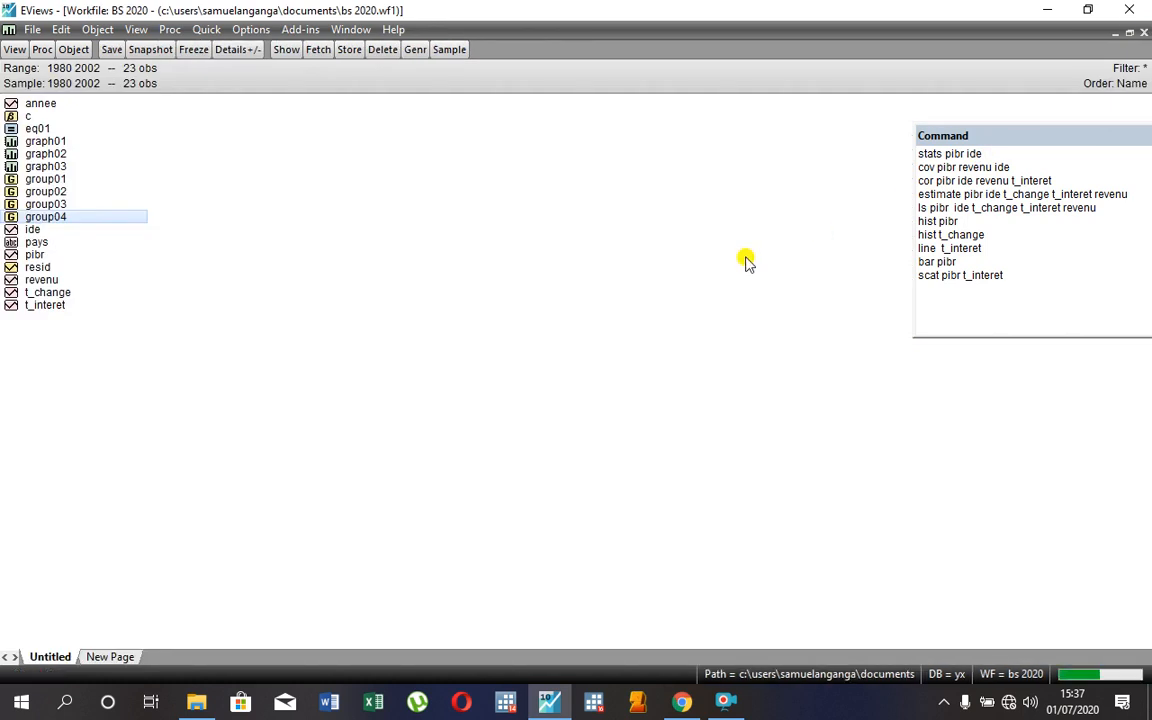
right_click(524, 299)
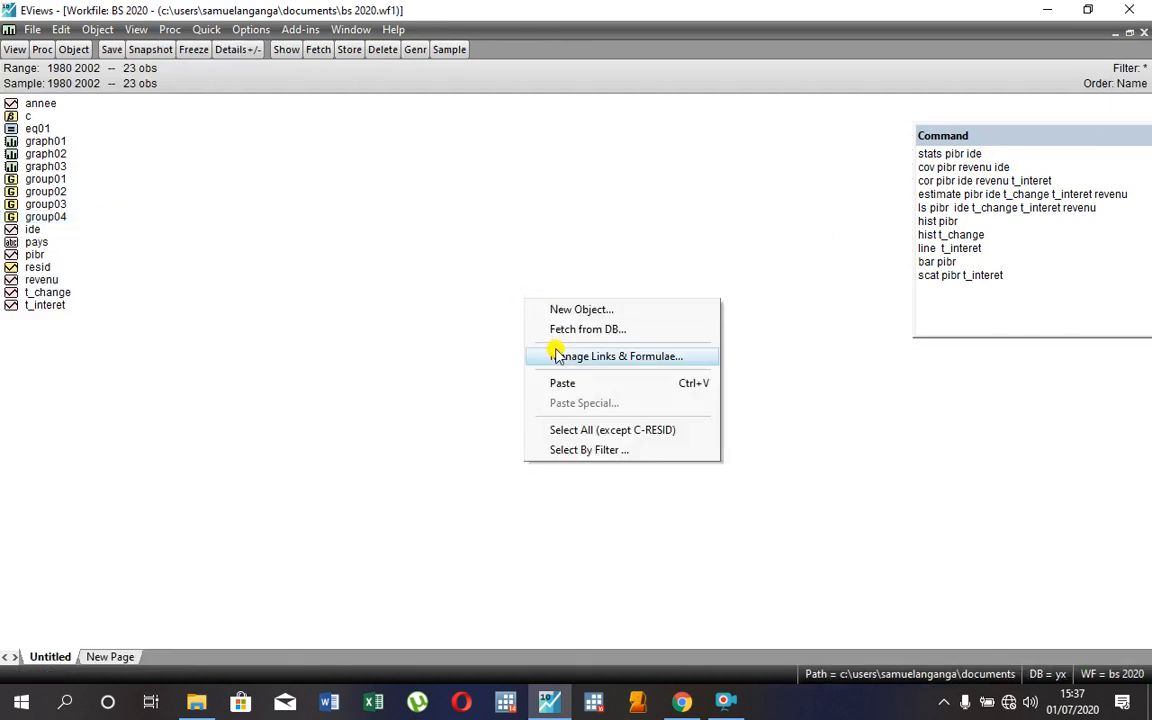
left_click(391, 322)
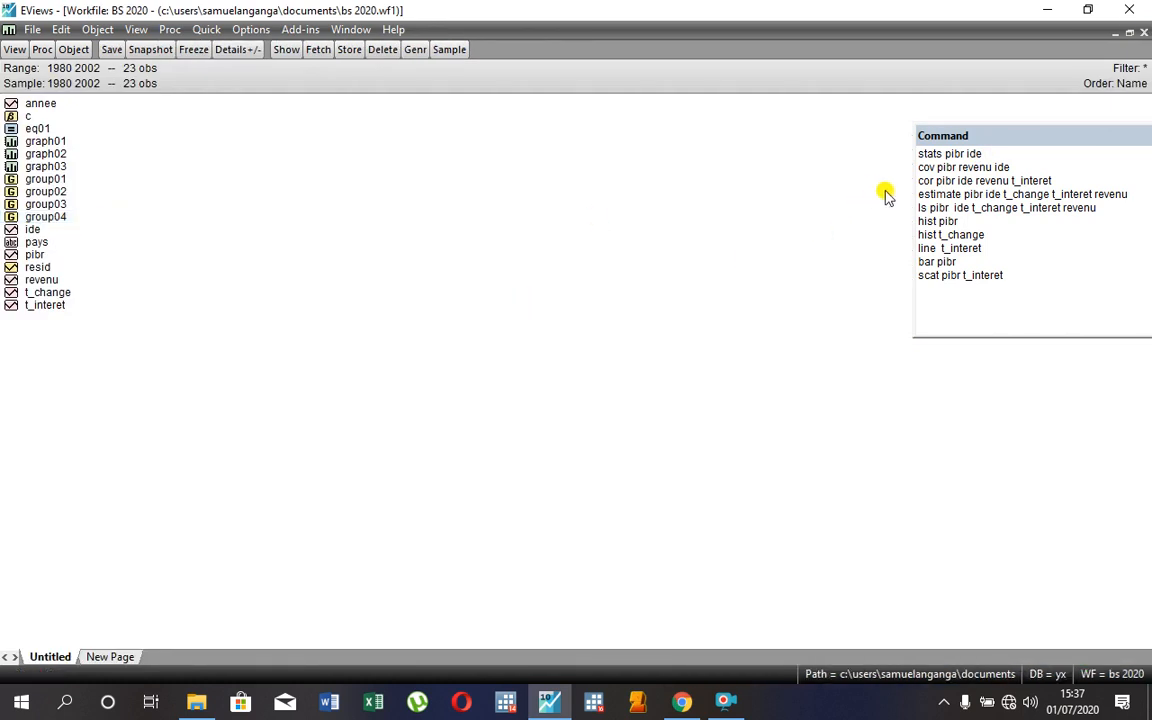
Widen the command window and erase all the commands in it.
left_click_drag(912, 194, 260, 285)
left_click(369, 281)
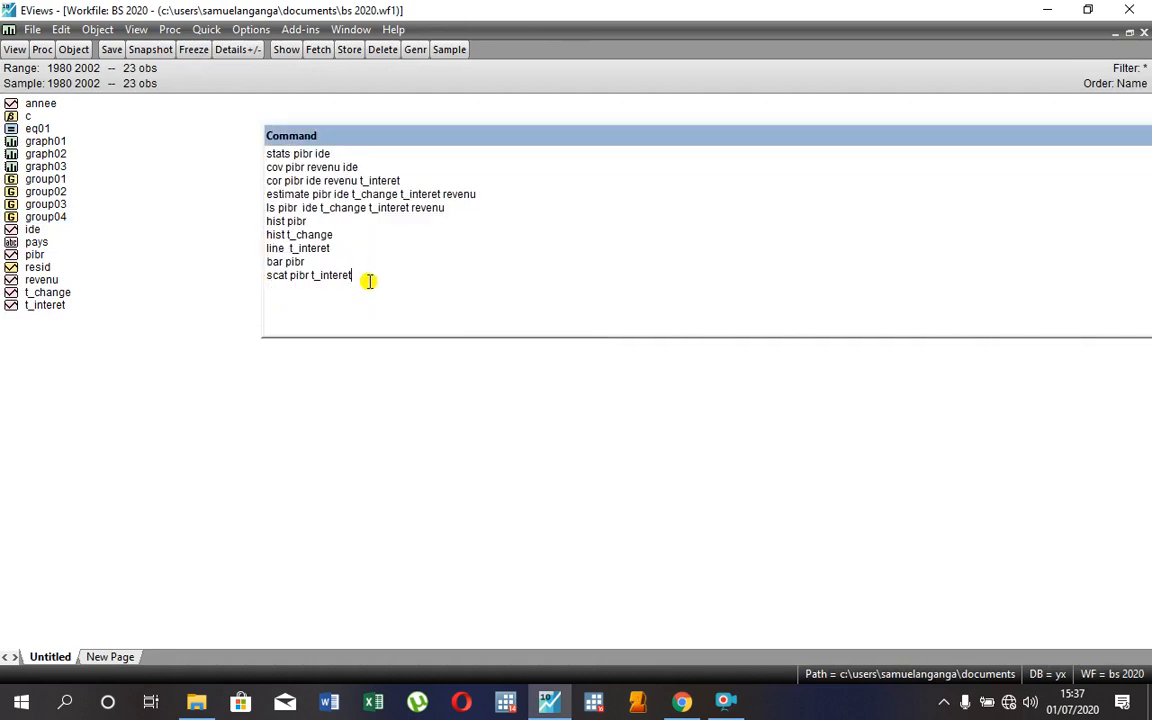
key("BackSpace")
key("BackSpace")
key("BackSpace")
key("BackSpace")
key("BackSpace")
key("BackSpace")
key("BackSpace")
key("BackSpace")
key("BackSpace")
key("BackSpace")
key("BackSpace")
key("BackSpace")
key("BackSpace")
key("BackSpace")
key("BackSpace")
key("BackSpace")
key("BackSpace")
key("BackSpace")
key("BackSpace")
key("BackSpace")
key("BackSpace")
key("BackSpace")
key("BackSpace")
key("BackSpace")
key("BackSpace")
key("BackSpace")
key("BackSpace")
key("BackSpace")
key("BackSpace")
key("BackSpace")
key("BackSpace")
key("BackSpace")
key("BackSpace")
key("BackSpace")
key("BackSpace")
key("BackSpace")
key("BackSpace")
key("BackSpace")
key("BackSpace")
key("BackSpace")
key("BackSpace")
key("BackSpace")
key("BackSpace")
key("BackSpace")
key("BackSpace")
key("BackSpace")
key("BackSpace")
key("BackSpace")
key("BackSpace")
key("BackSpace")
key("BackSpace")
key("BackSpace")
key("BackSpace")
key("BackSpace")
key("BackSpace")
key("BackSpace")
key("BackSpace")
key("BackSpace")
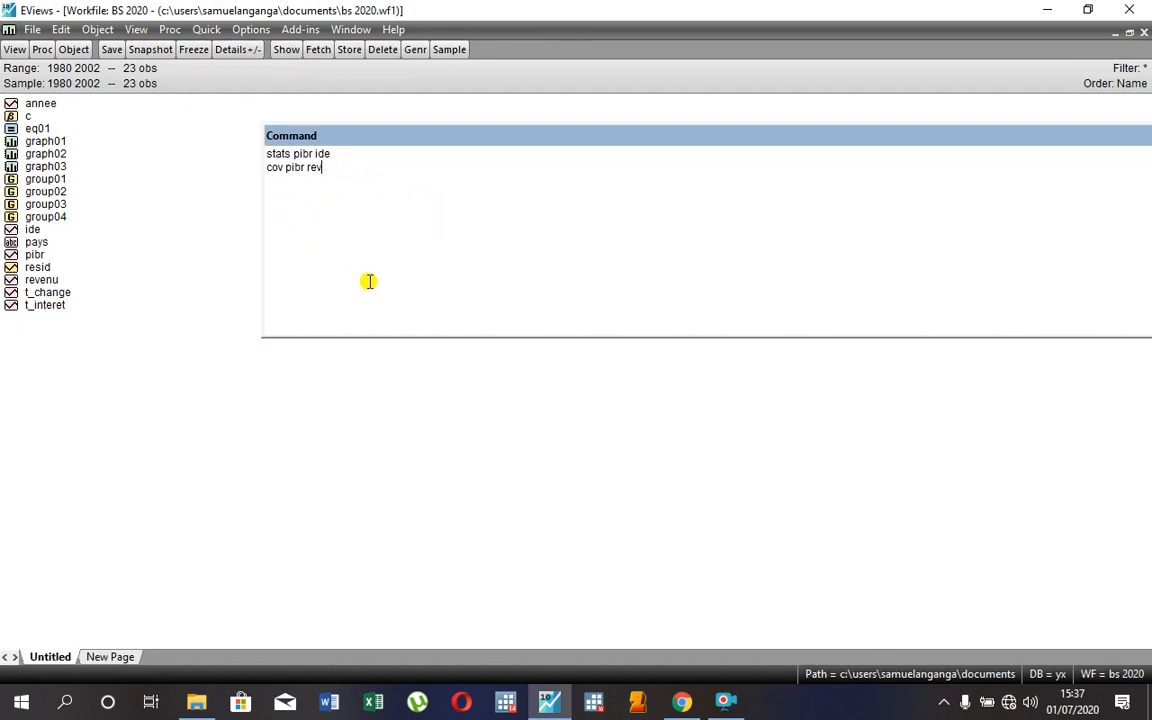
key("BackSpace")
key("BackSpace")
key("BackSpace")
key("BackSpace")
key("BackSpace")
key("BackSpace")
key("BackSpace")
key("BackSpace")
key("BackSpace")
key("BackSpace")
key("BackSpace")
key("BackSpace")
key("BackSpace")
key("BackSpace")
key("BackSpace")
key("BackSpace")
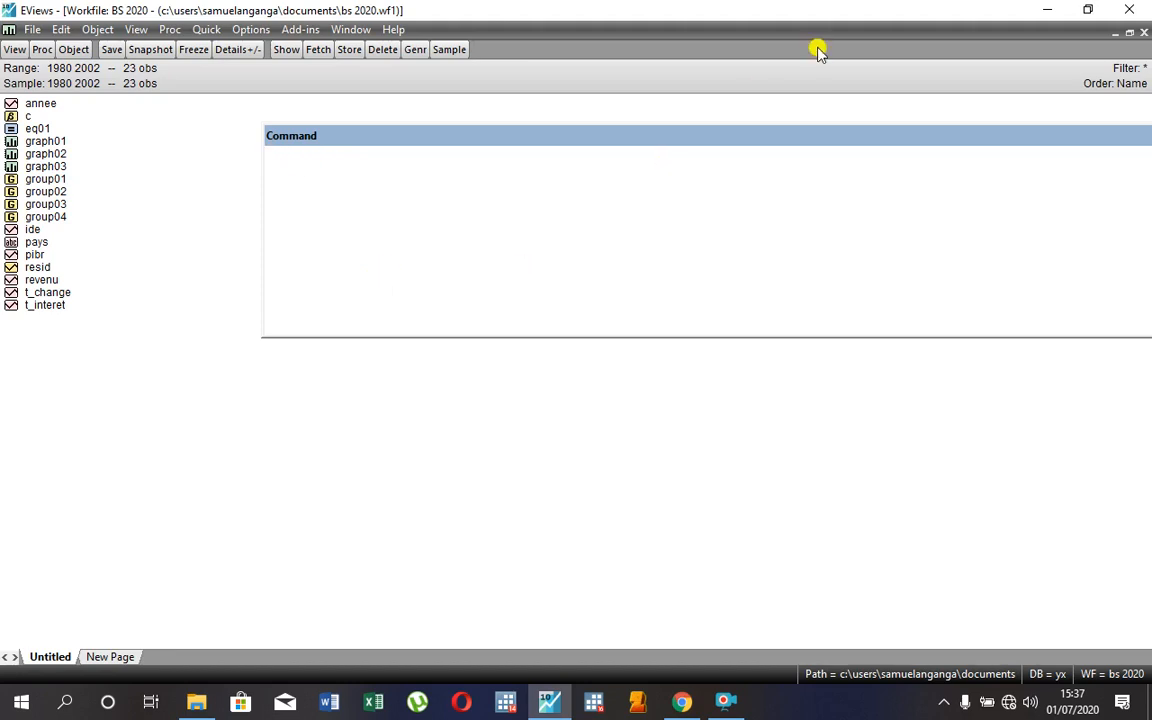
Close the BS 2020 workfile, keeping the untitled T.CHANGE line graph as graph04 and the T.INTERET one as graph05.
left_click(1144, 32)
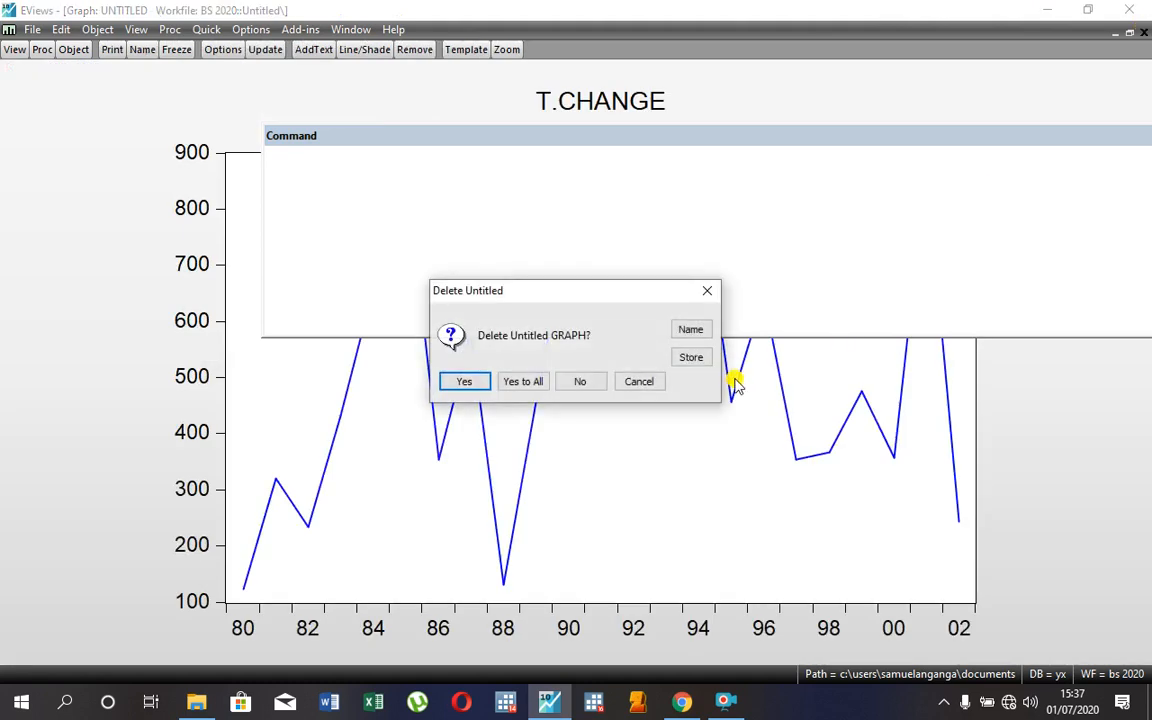
left_click(690, 328)
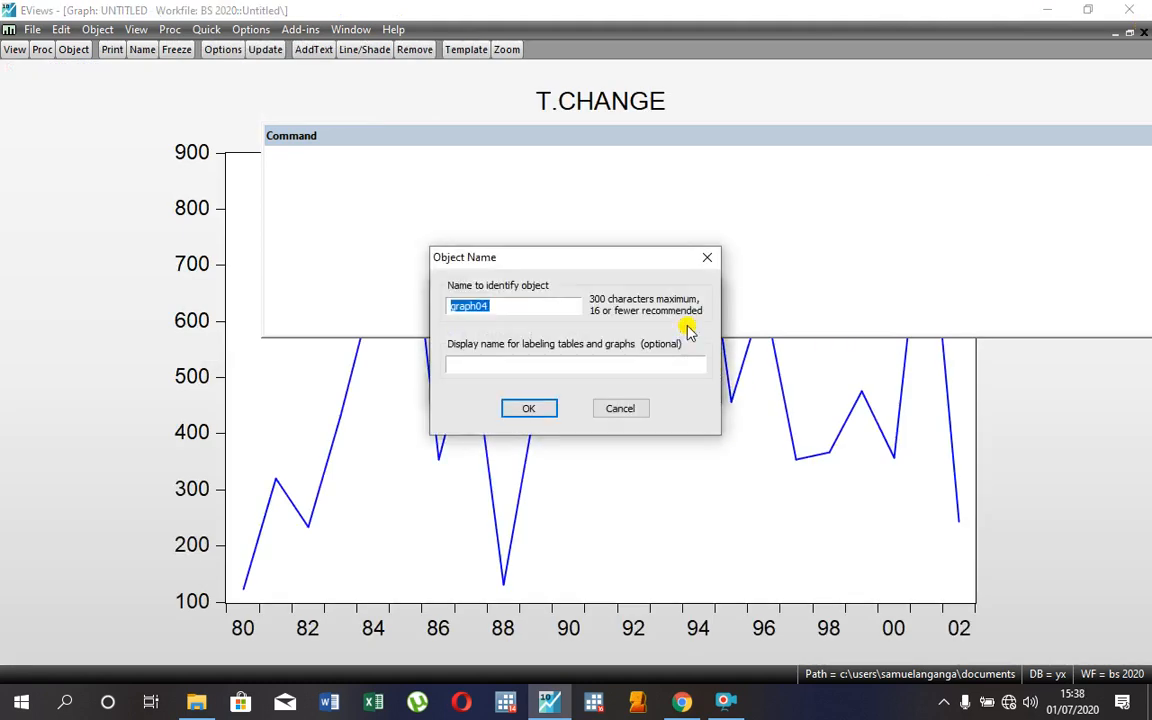
left_click(538, 409)
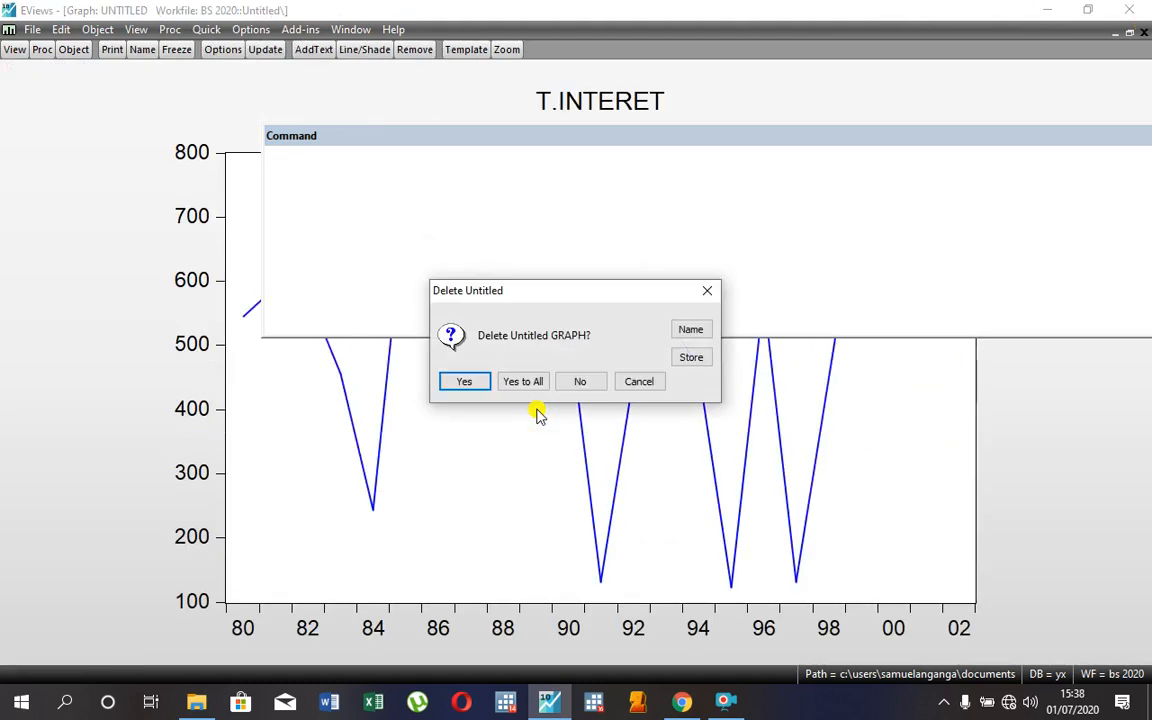
left_click(692, 330)
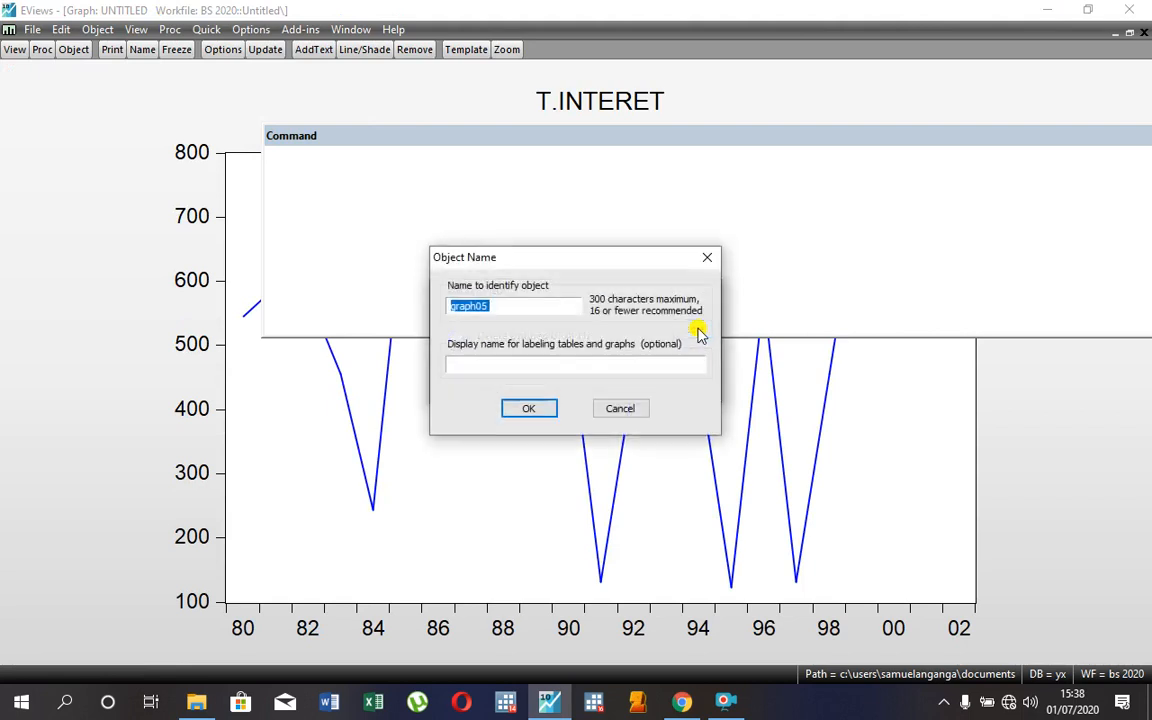
left_click(532, 410)
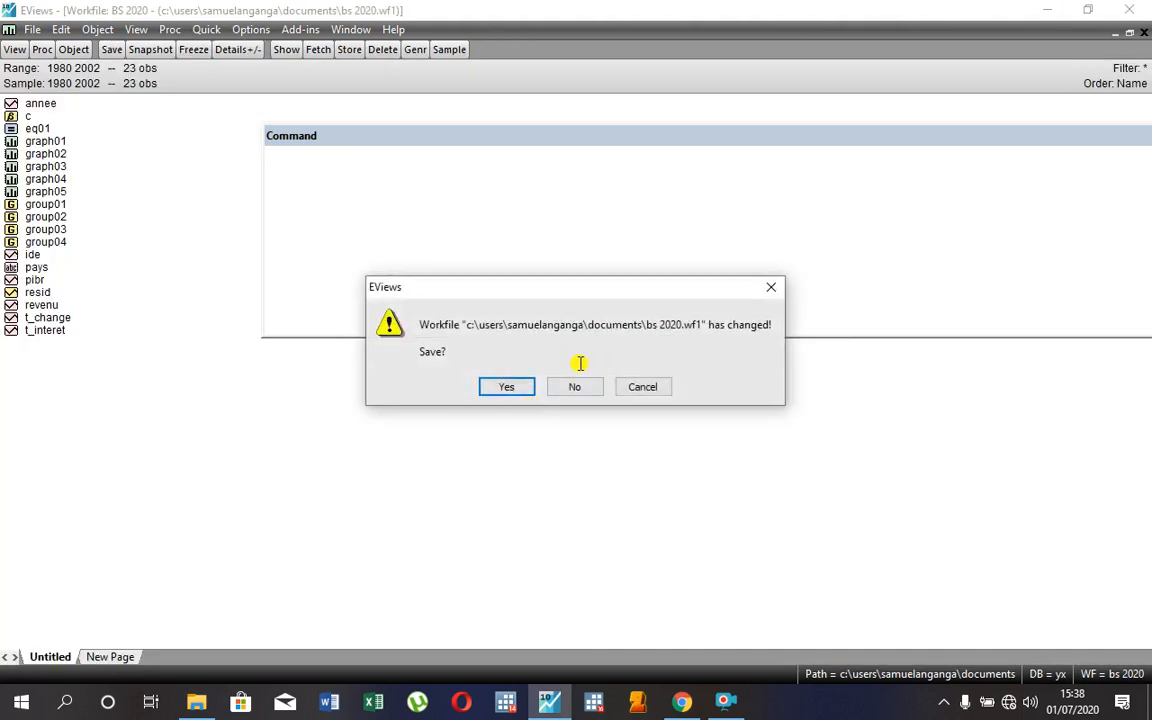
Save the BS 2020 workfile changes in double precision without compression and exit the program.
left_click(514, 391)
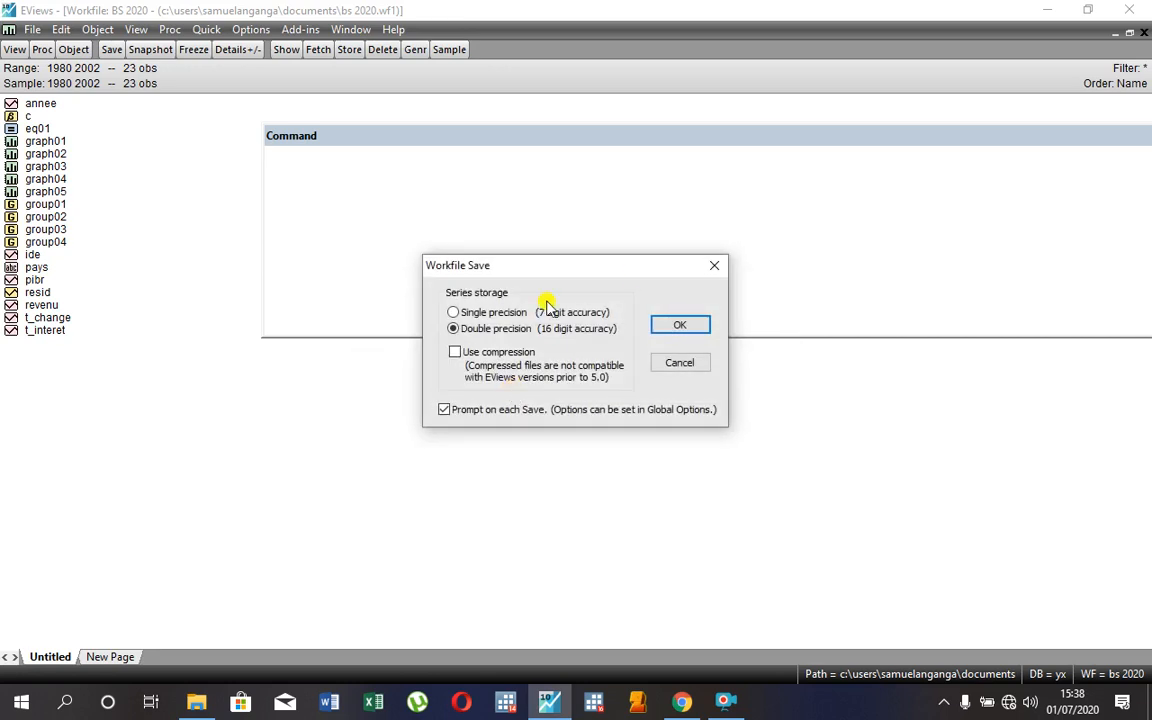
left_click(678, 324)
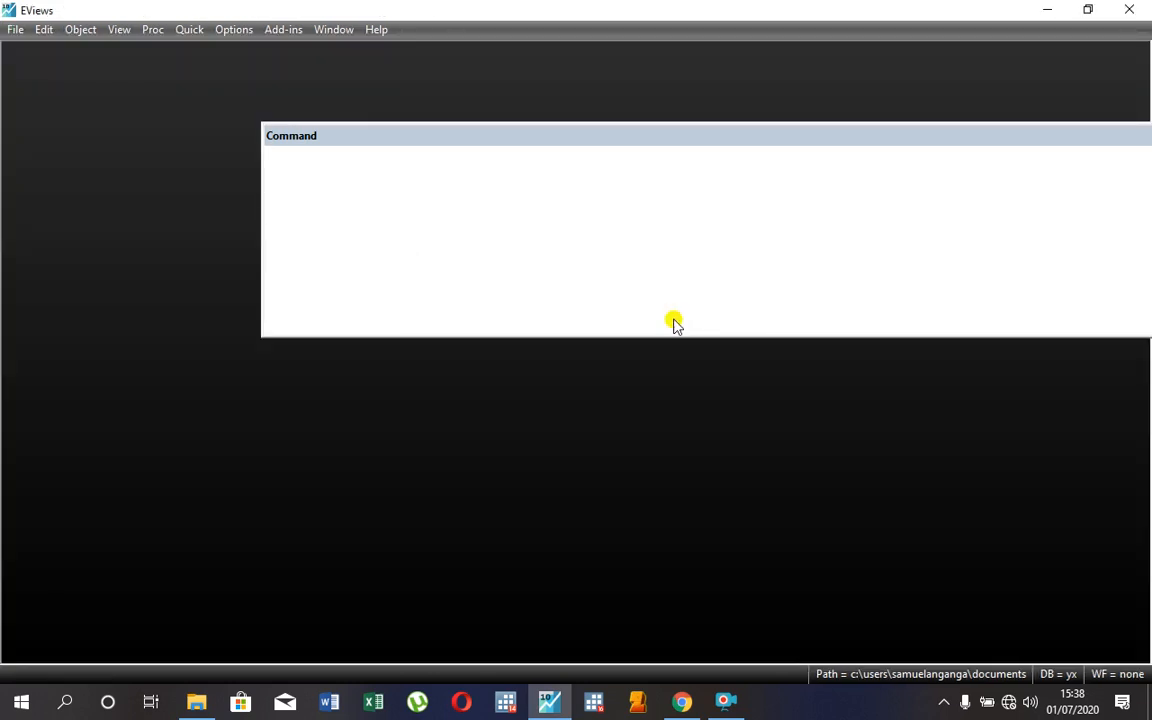
left_click(1133, 10)
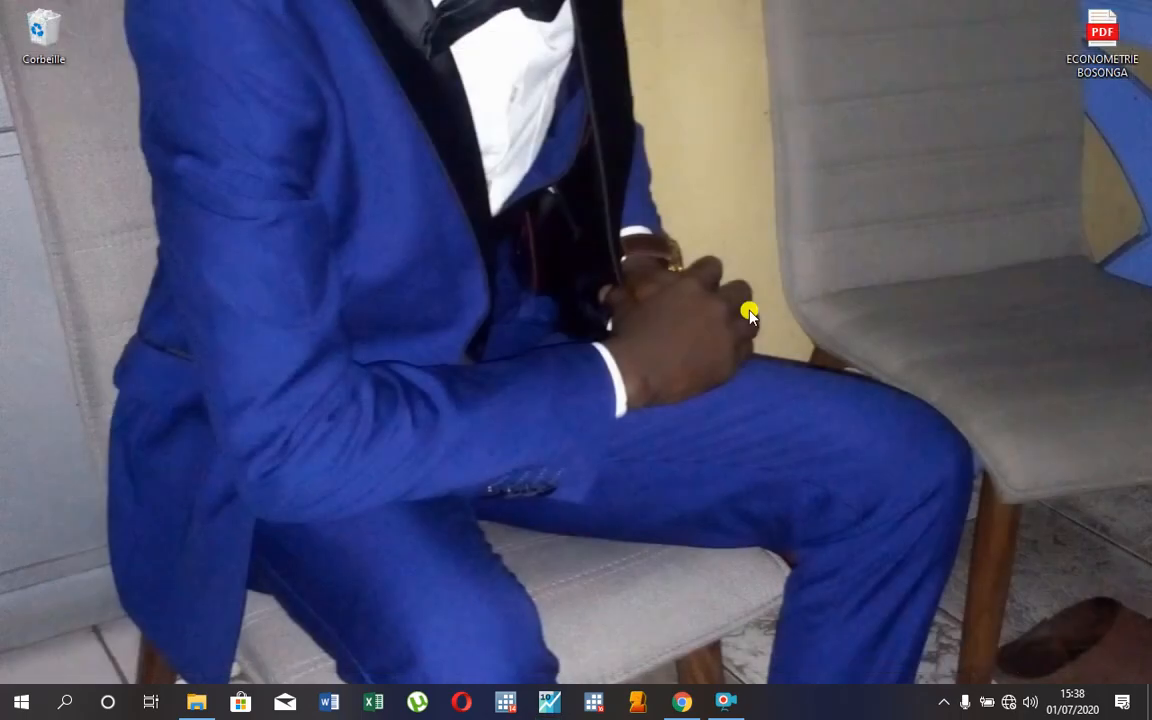
right_click(569, 377)
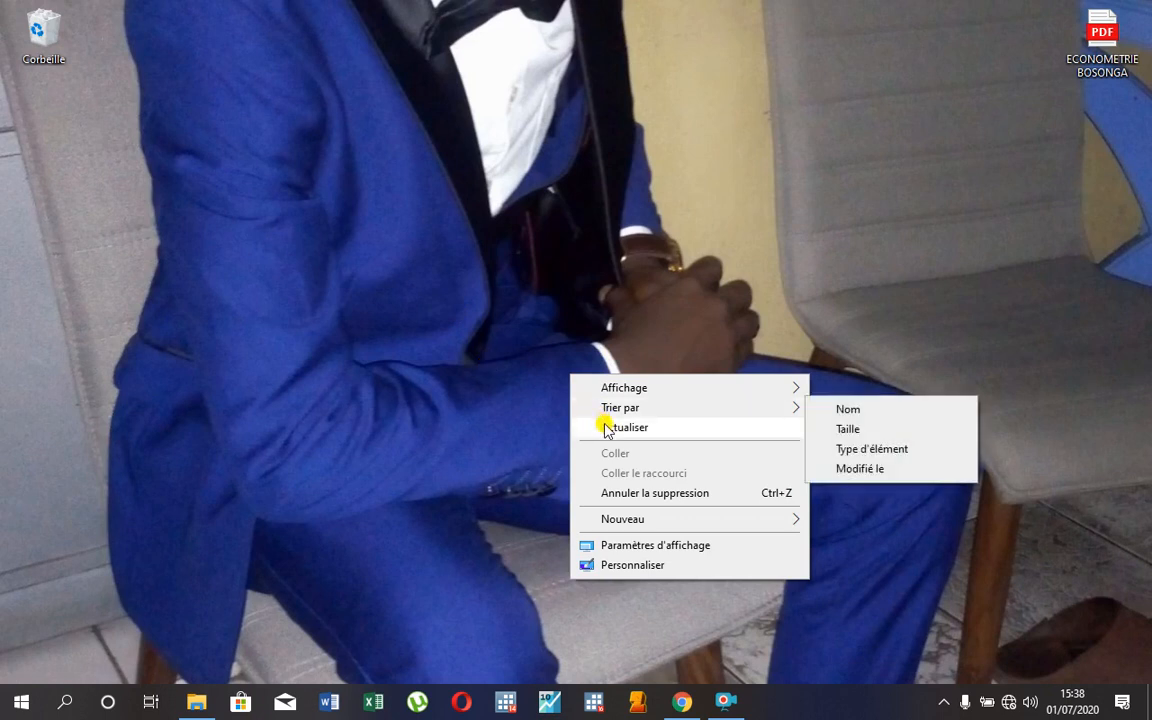
left_click(606, 428)
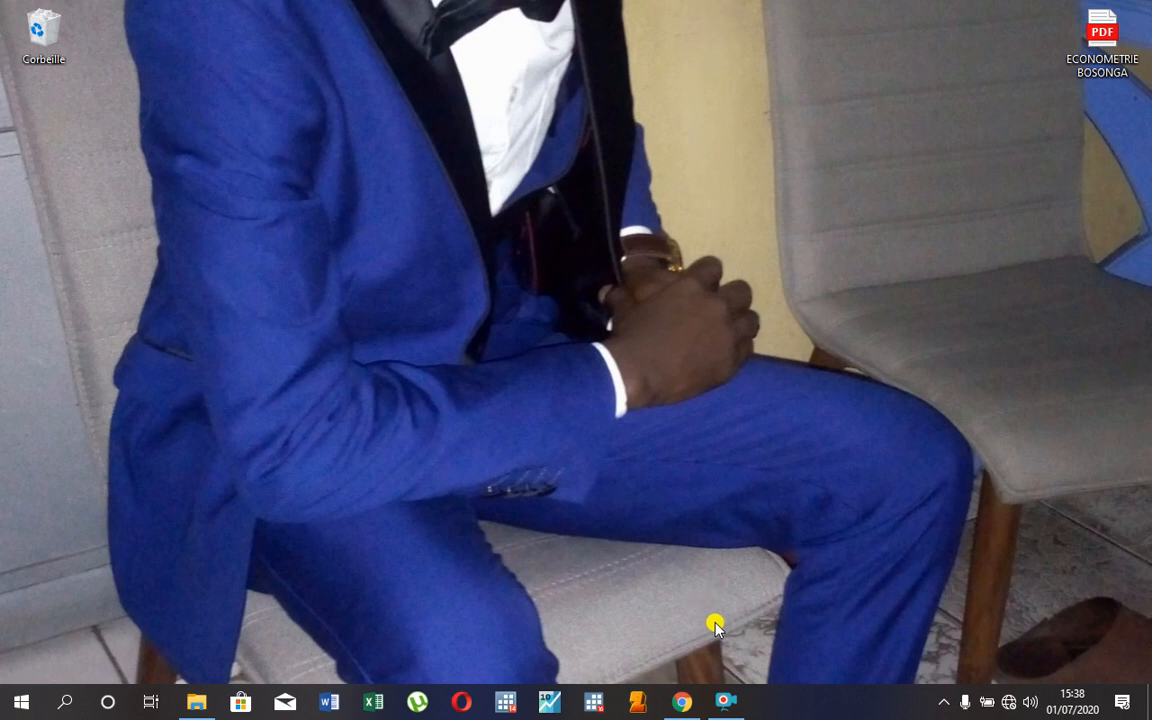
mouse_move(725, 695)
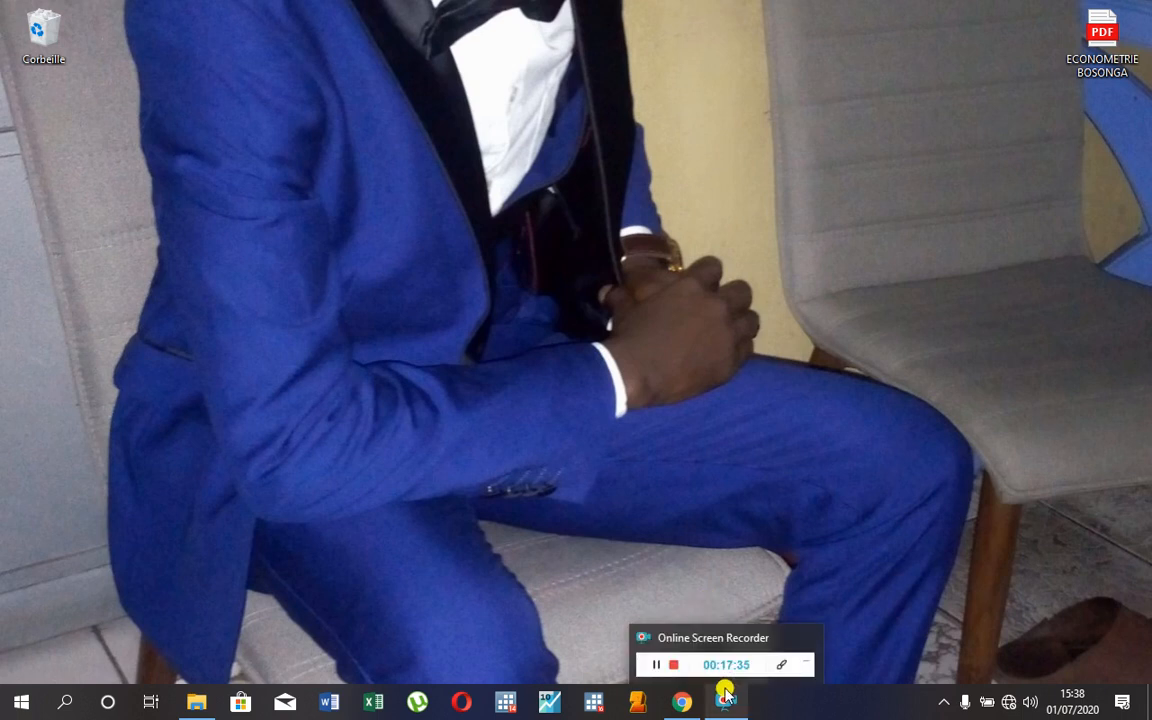
left_click(716, 640)
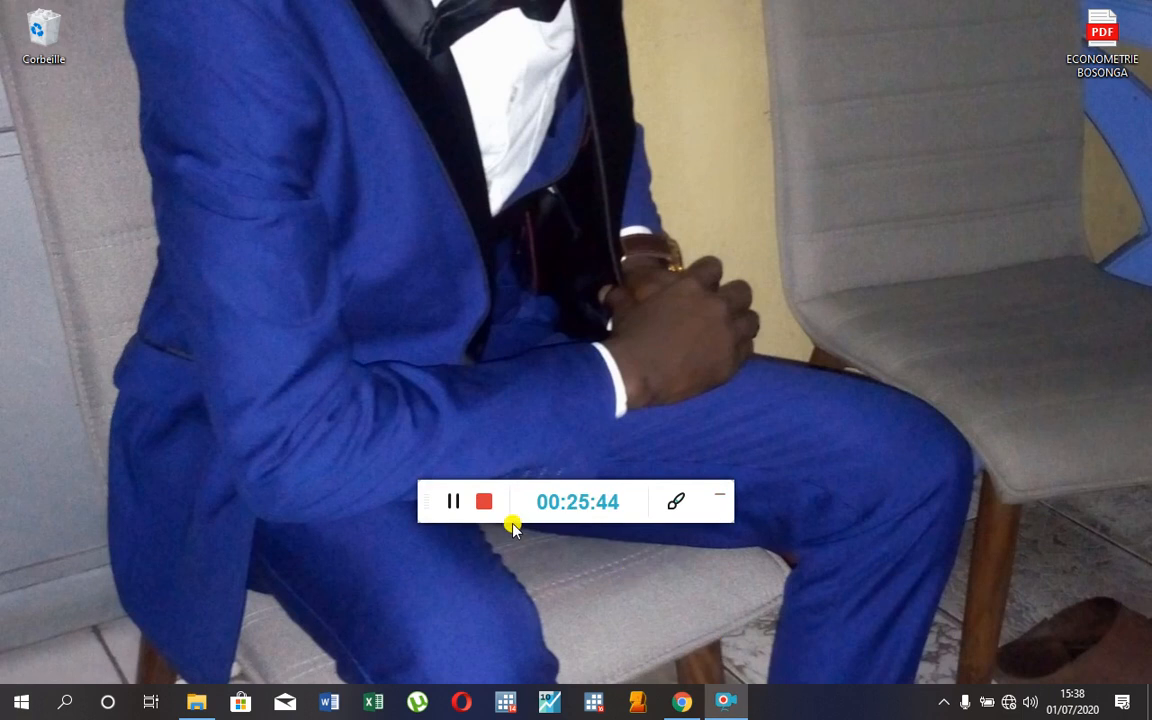